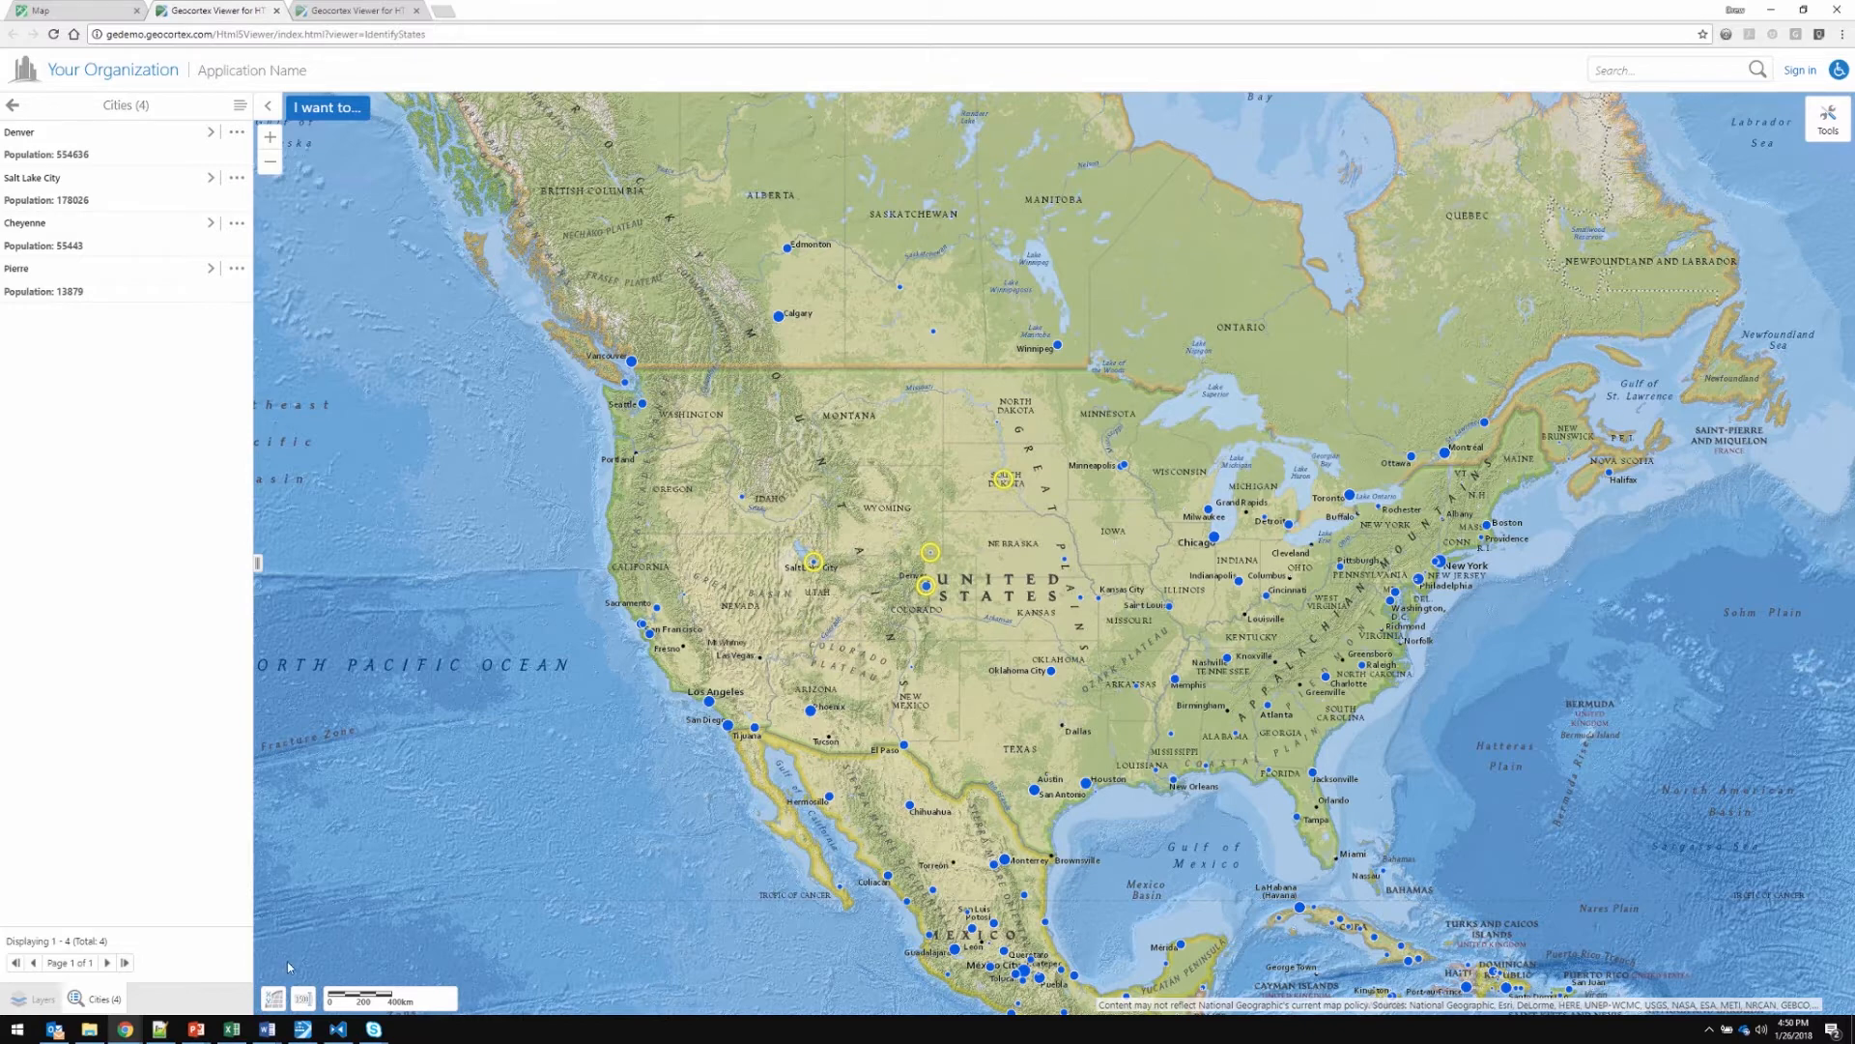
Switch to Visual Studio Code and examine the Identify module's configuration and identifyProviders list in Desktop.json.js
click(339, 1029)
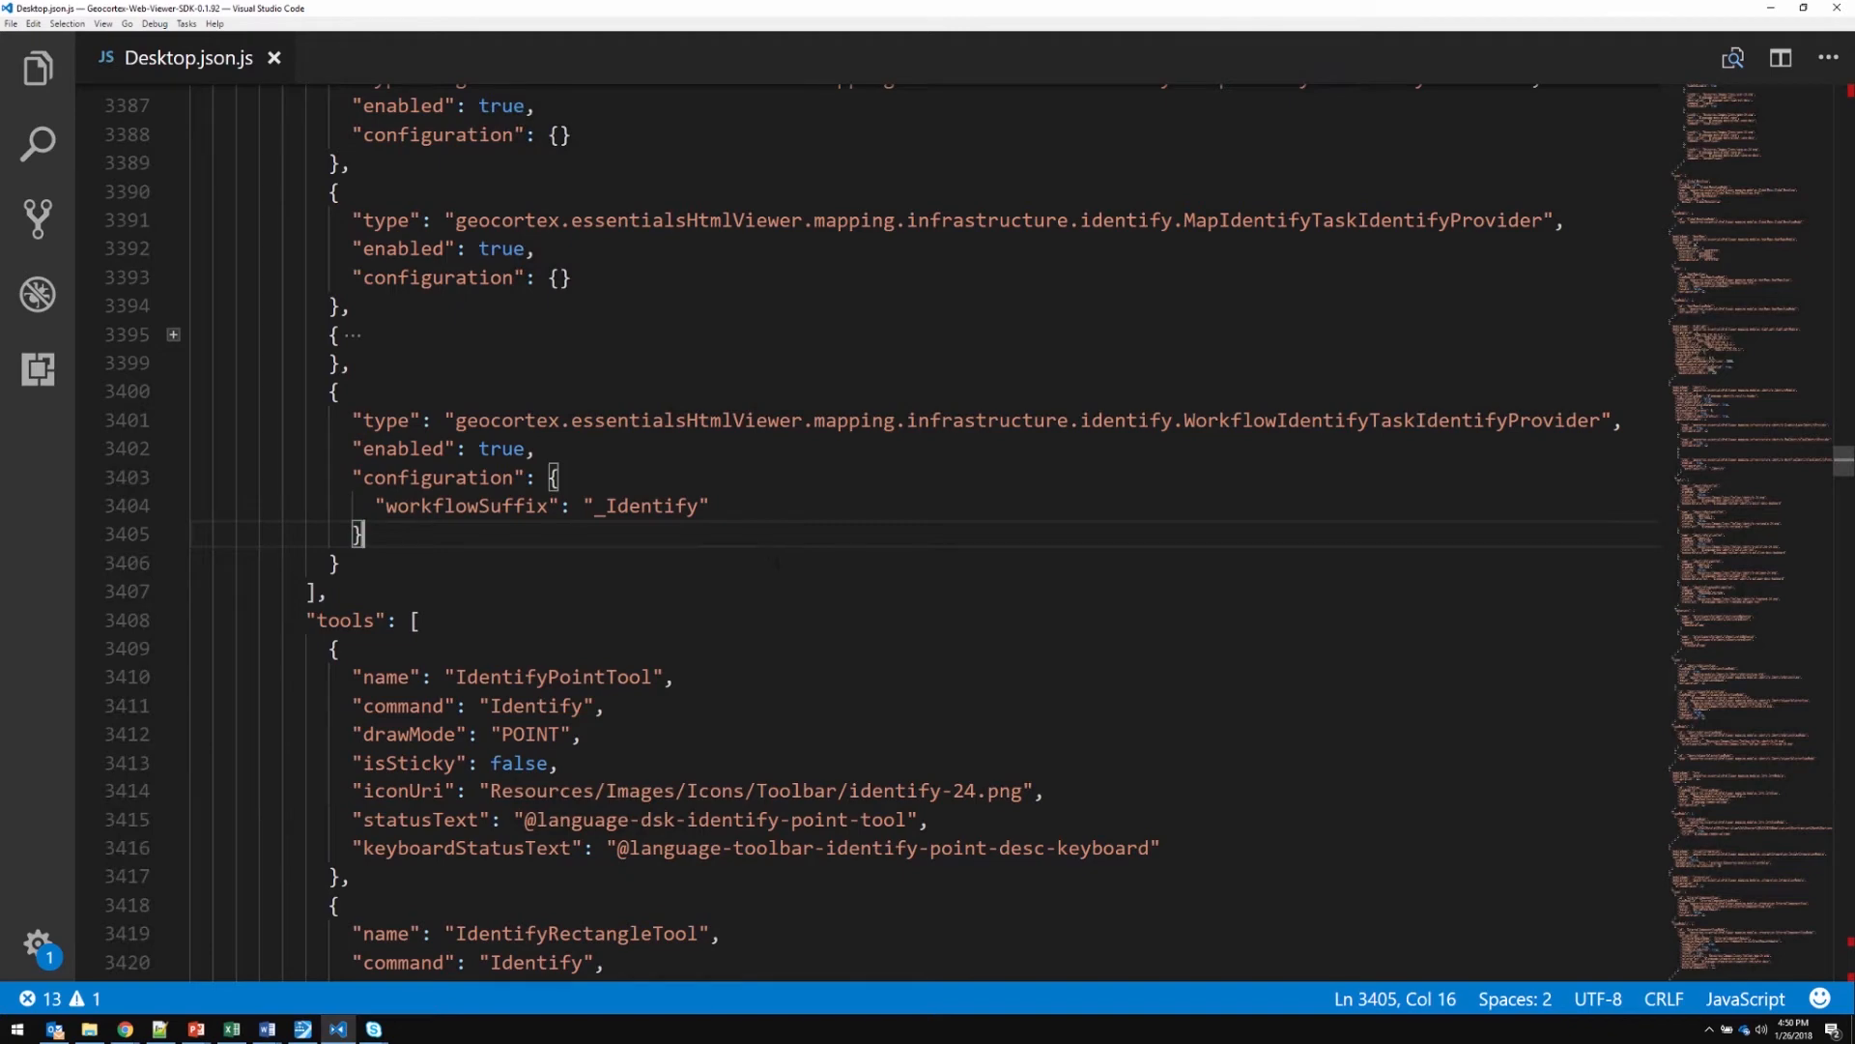
scroll(775, 564, up, 3)
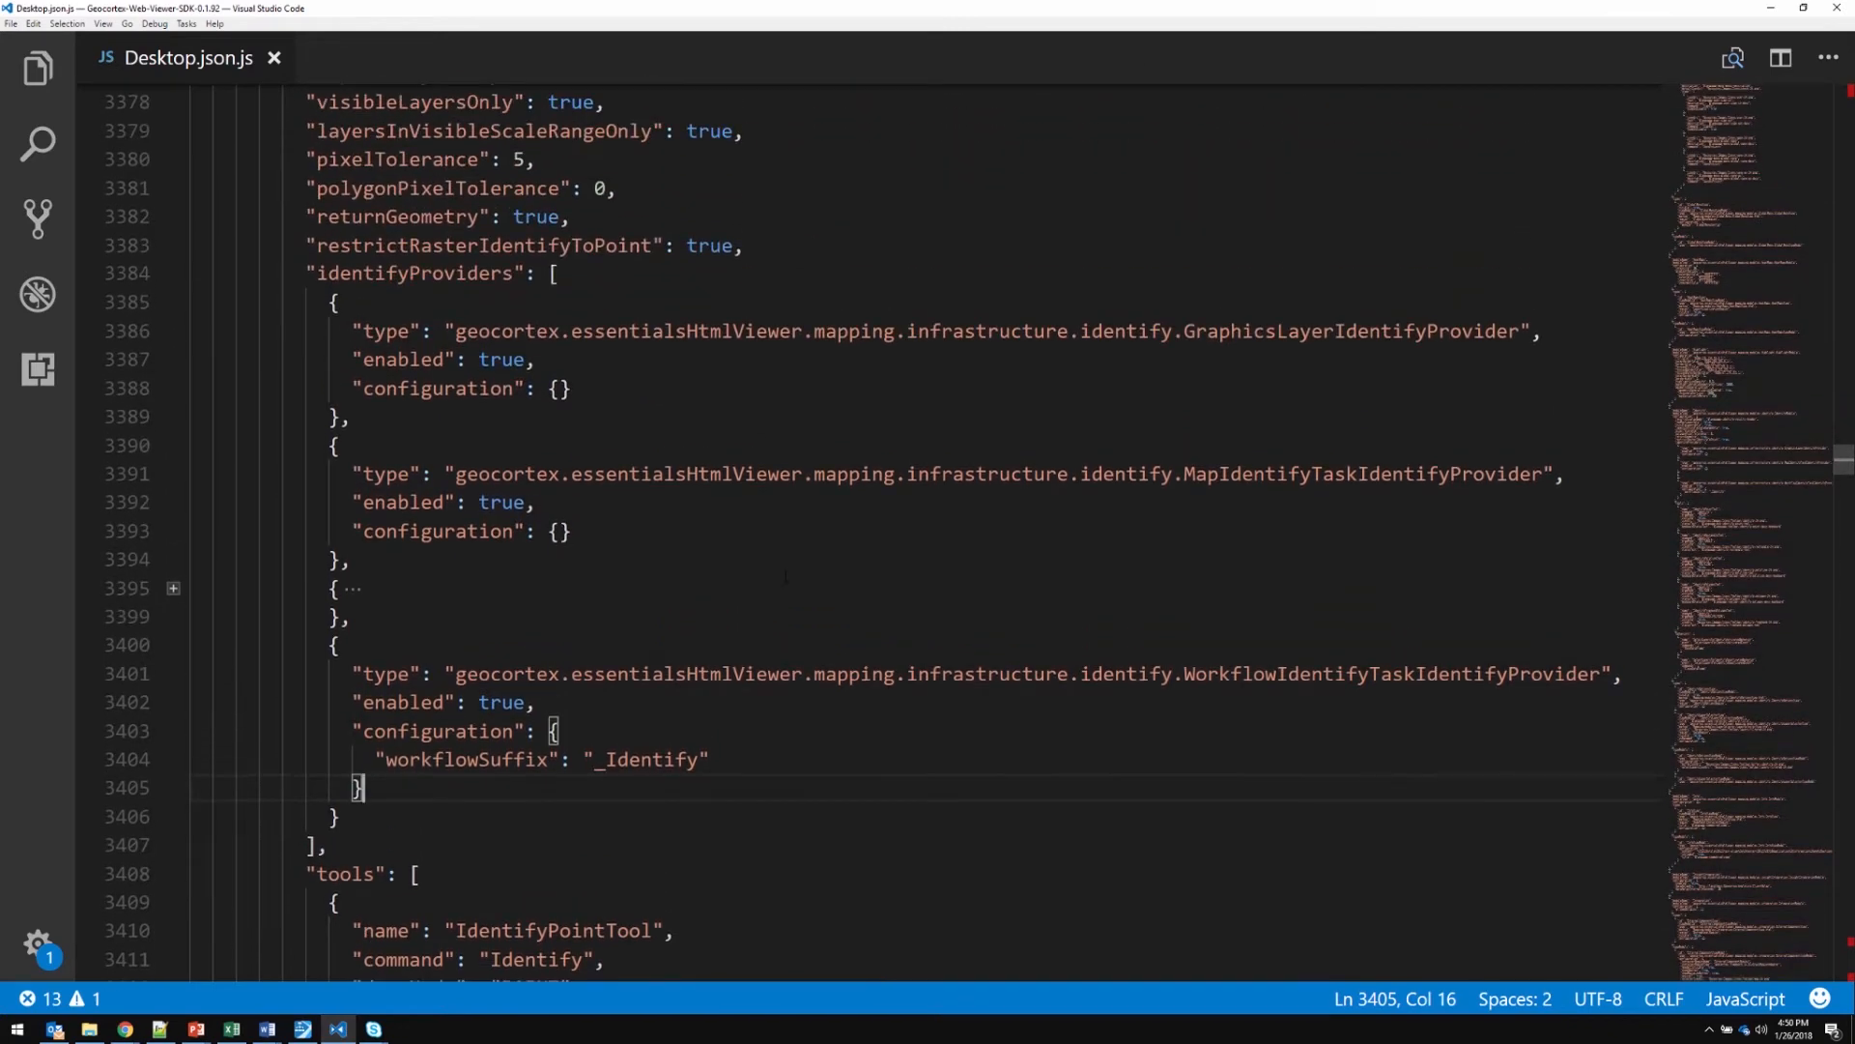
scroll(786, 576, up, 2)
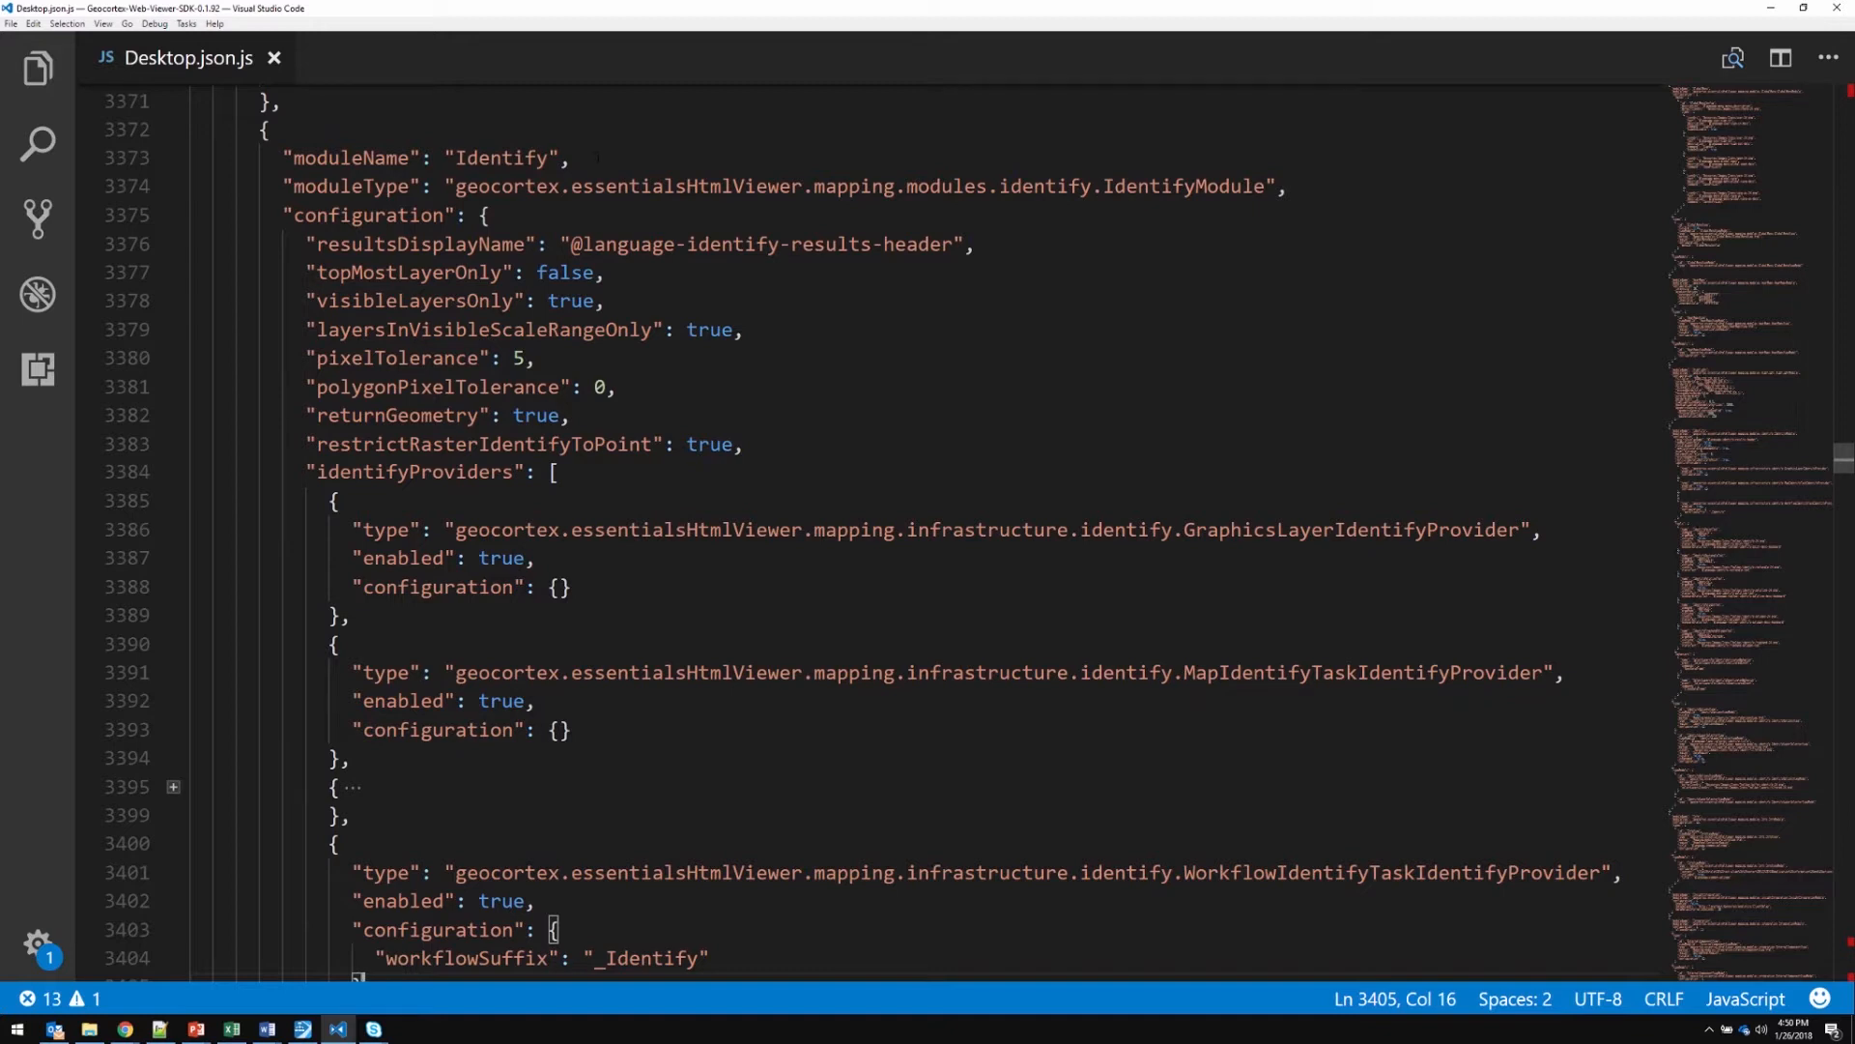
click(598, 157)
scroll(1844, 456, down, 2)
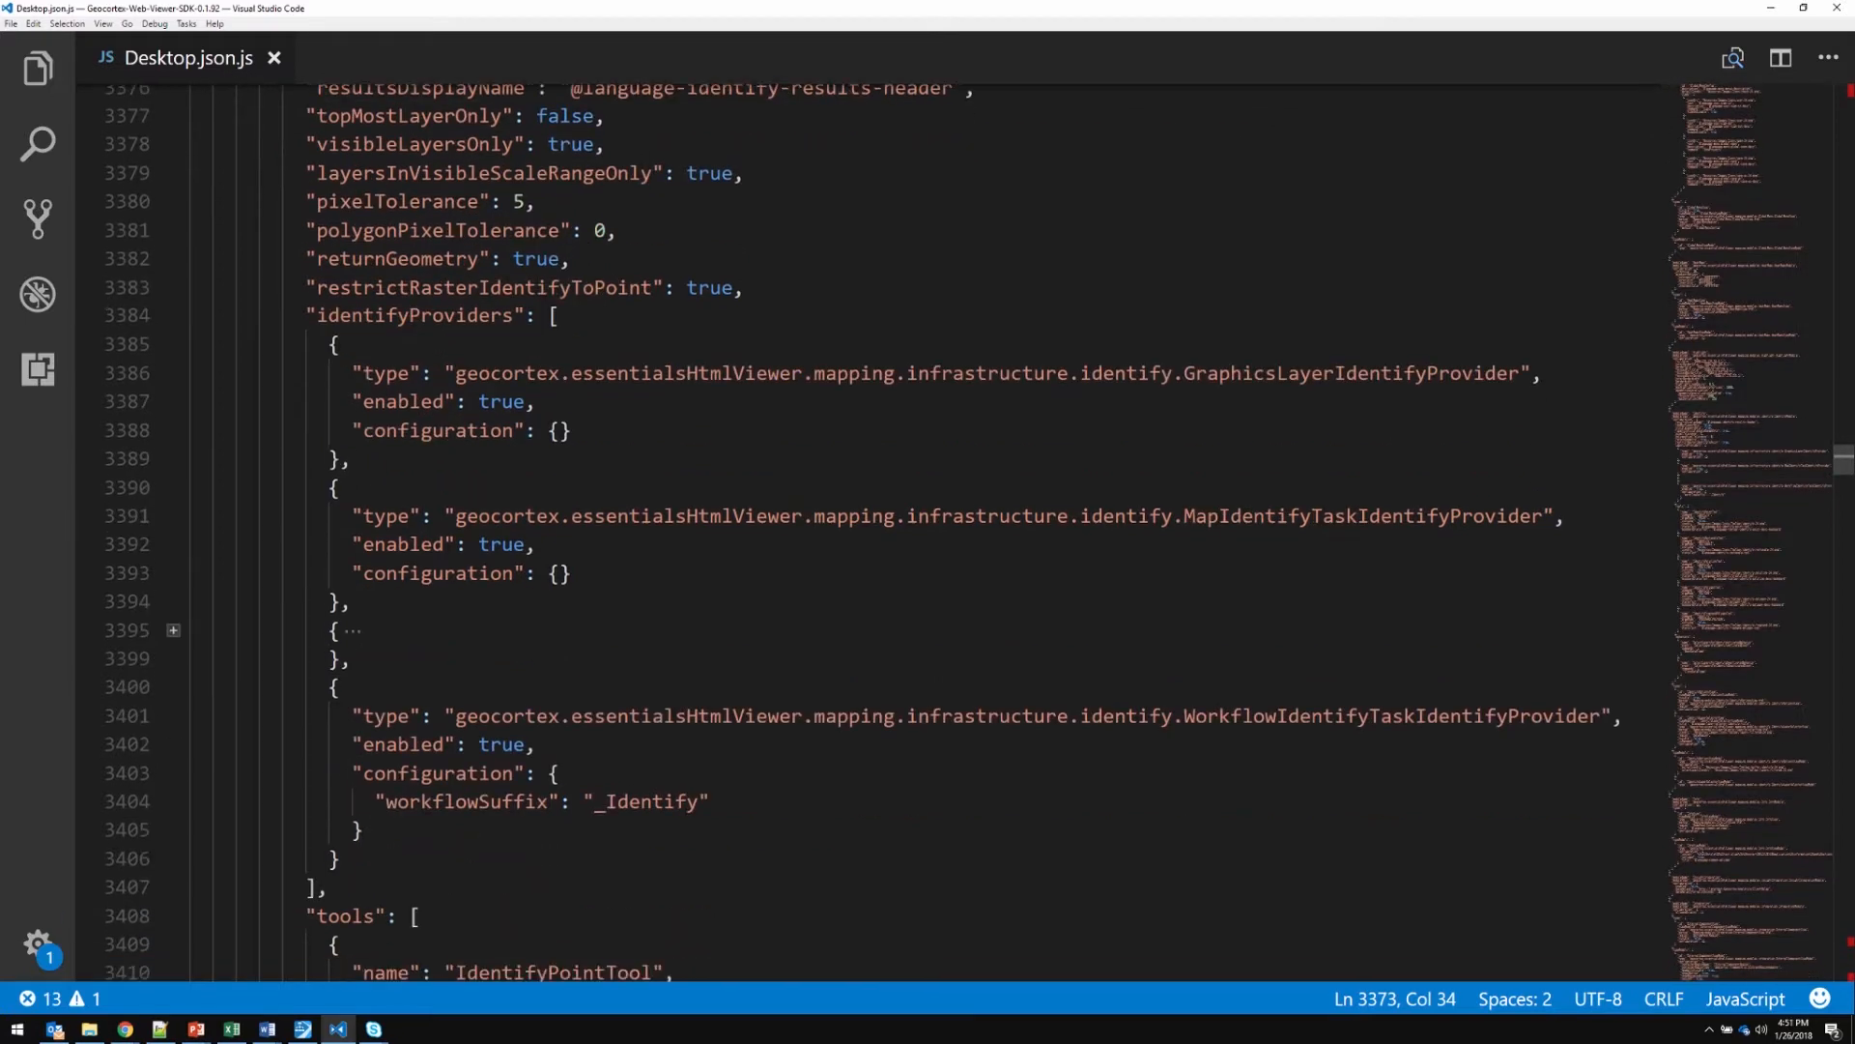
scroll(1843, 456, down, 1)
drag(317, 218, 512, 217)
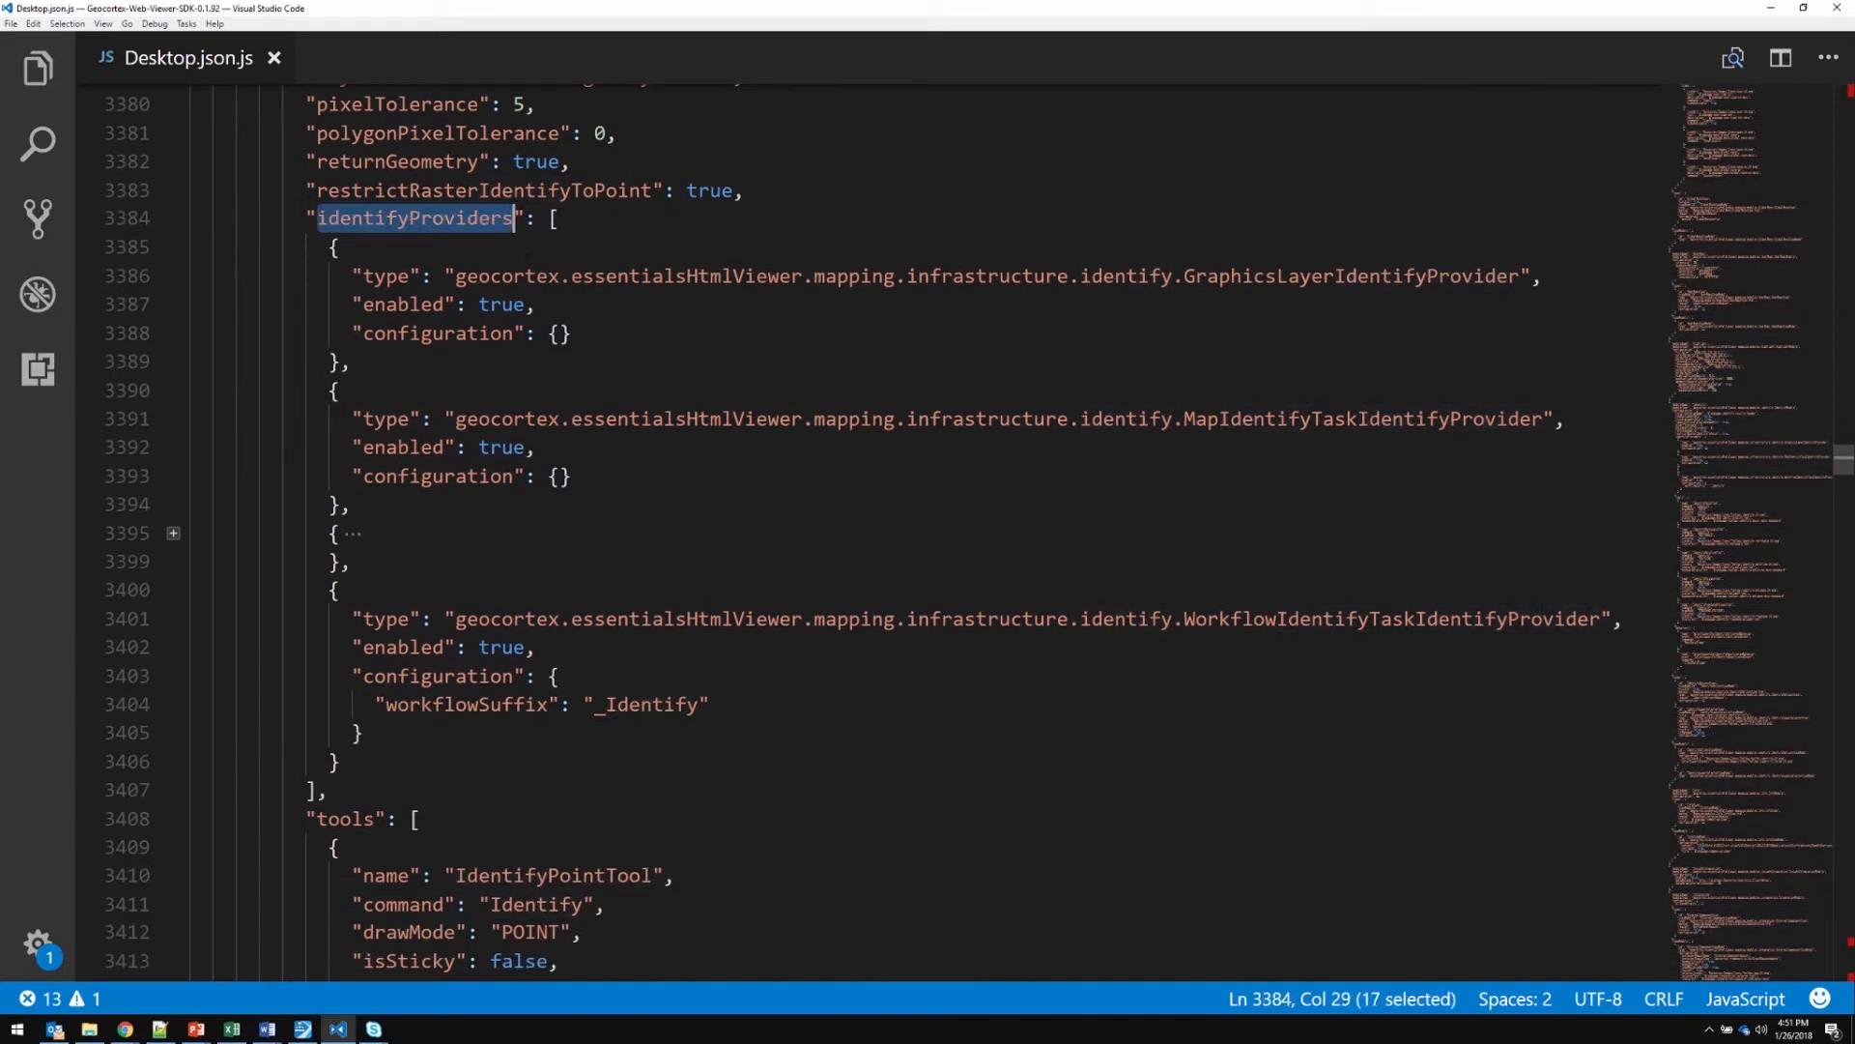
click(473, 246)
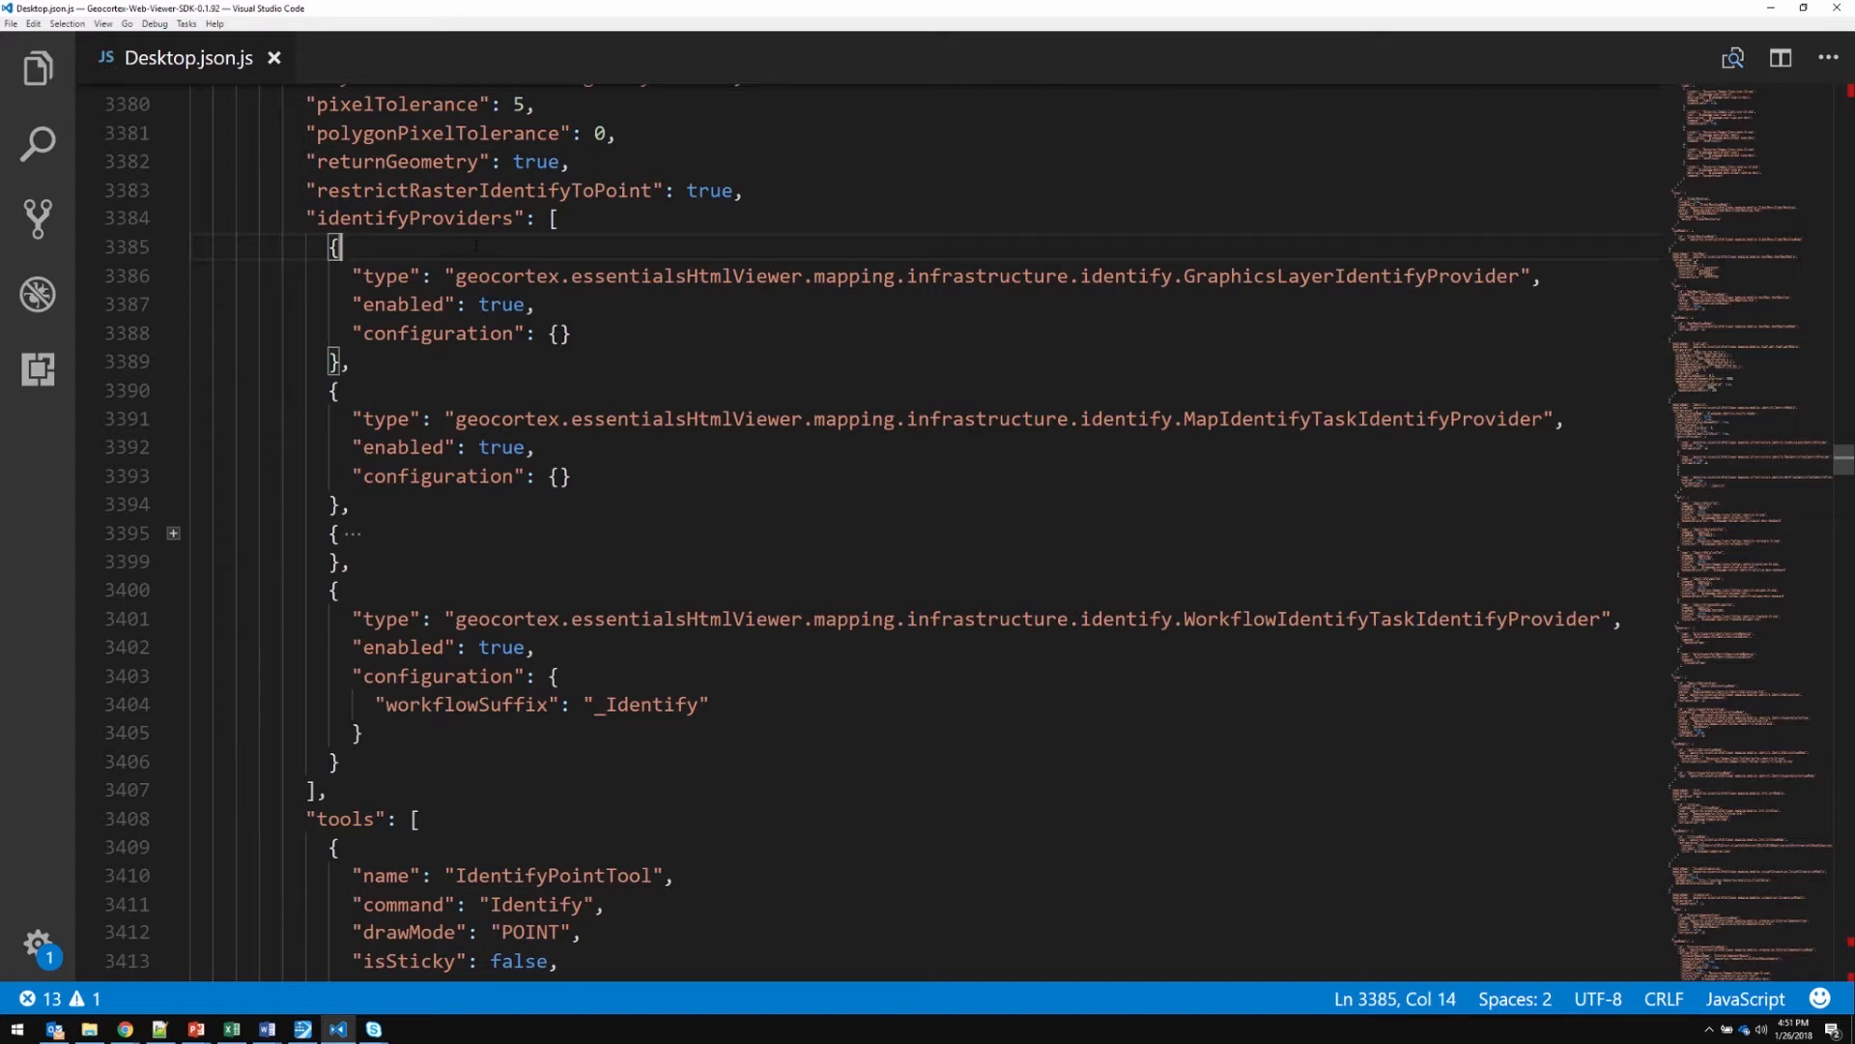
Examine the graphics layer, map and workflow identify provider types, and the workflow provider's workflowSuffix configuration
click(1185, 276)
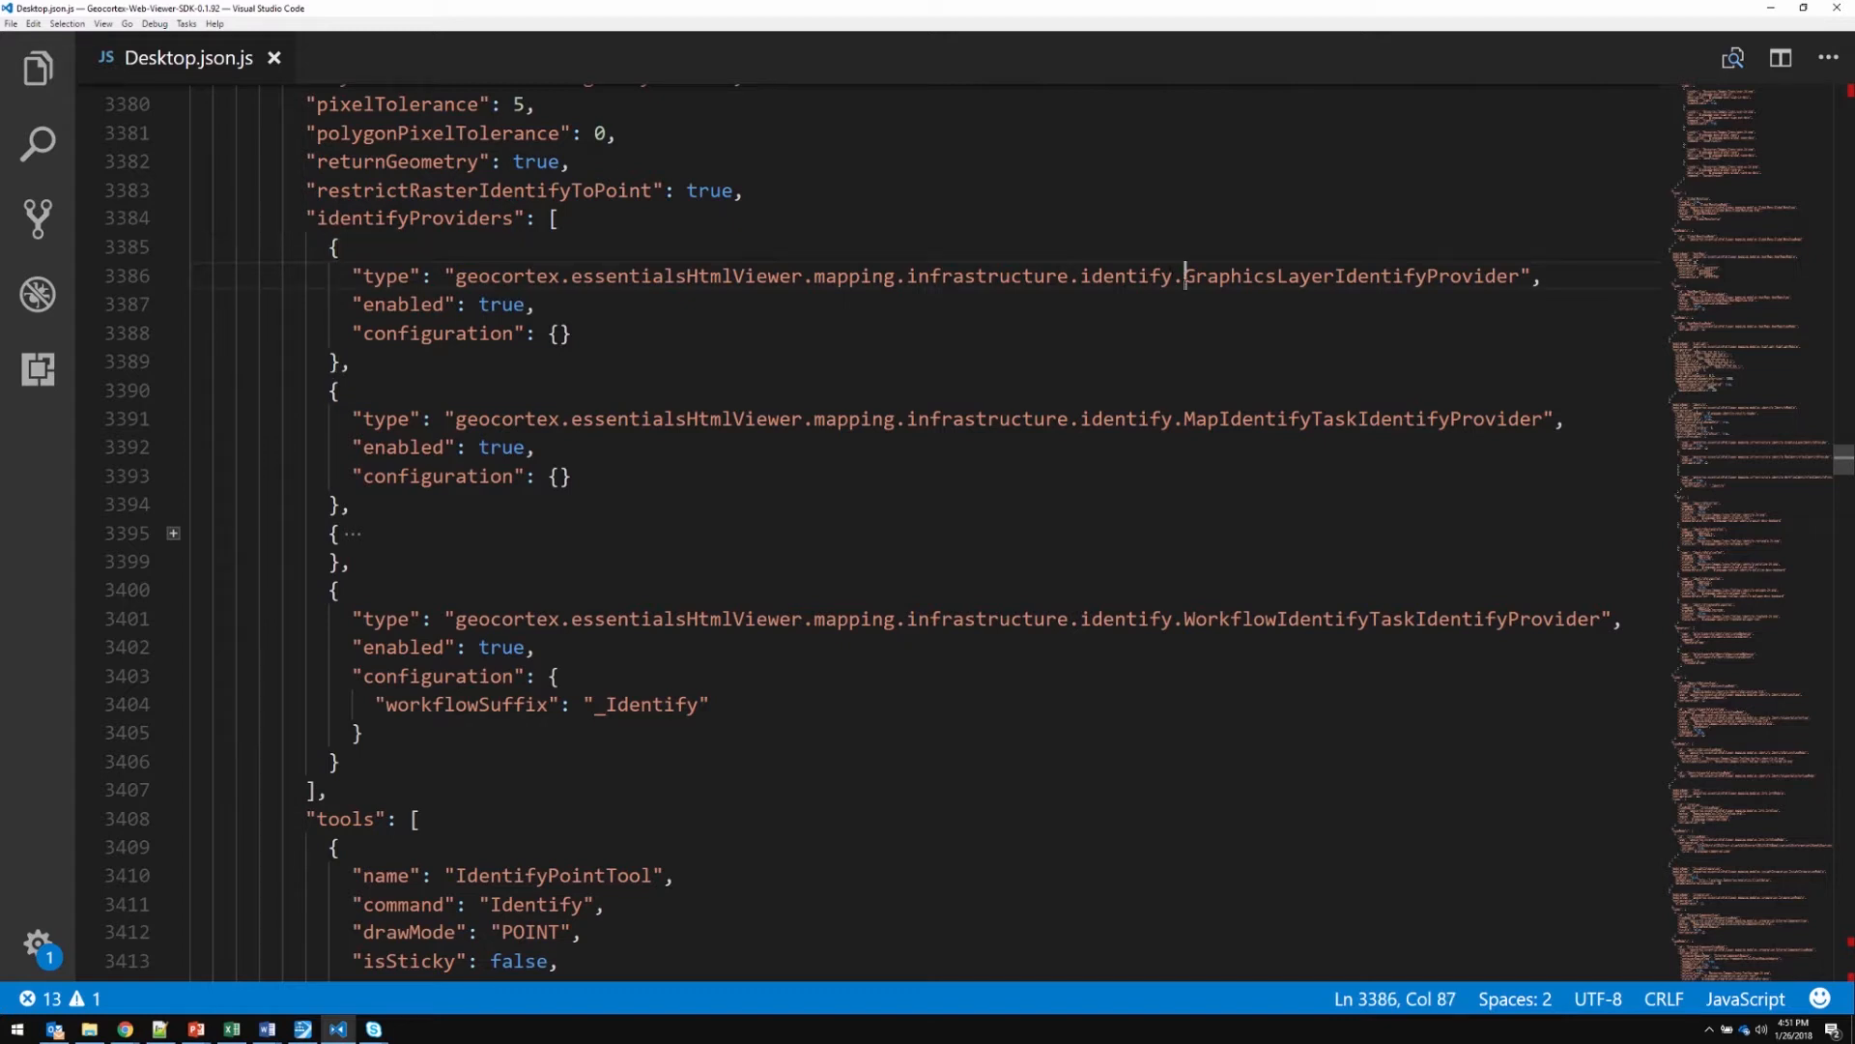
click(1184, 420)
scroll(1184, 419, down, 4)
click(1184, 267)
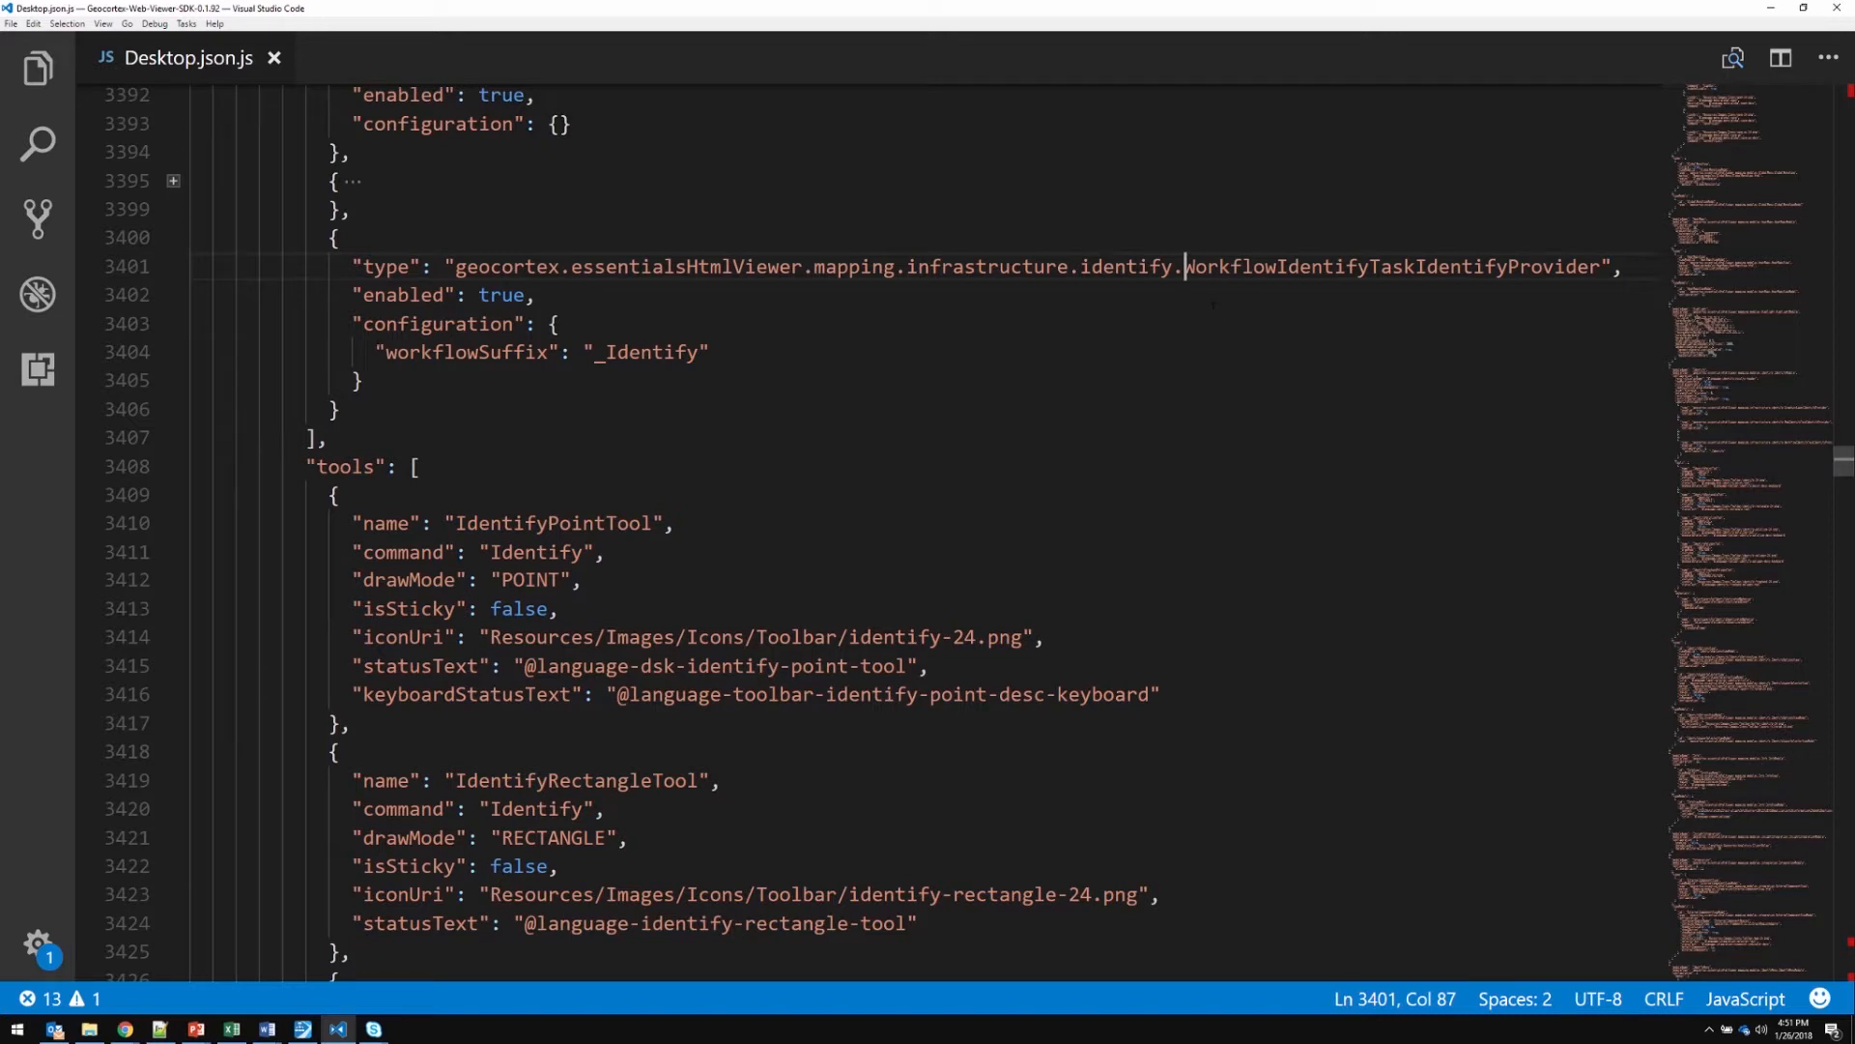
click(574, 324)
click(592, 380)
click(752, 354)
scroll(870, 531, up, 1)
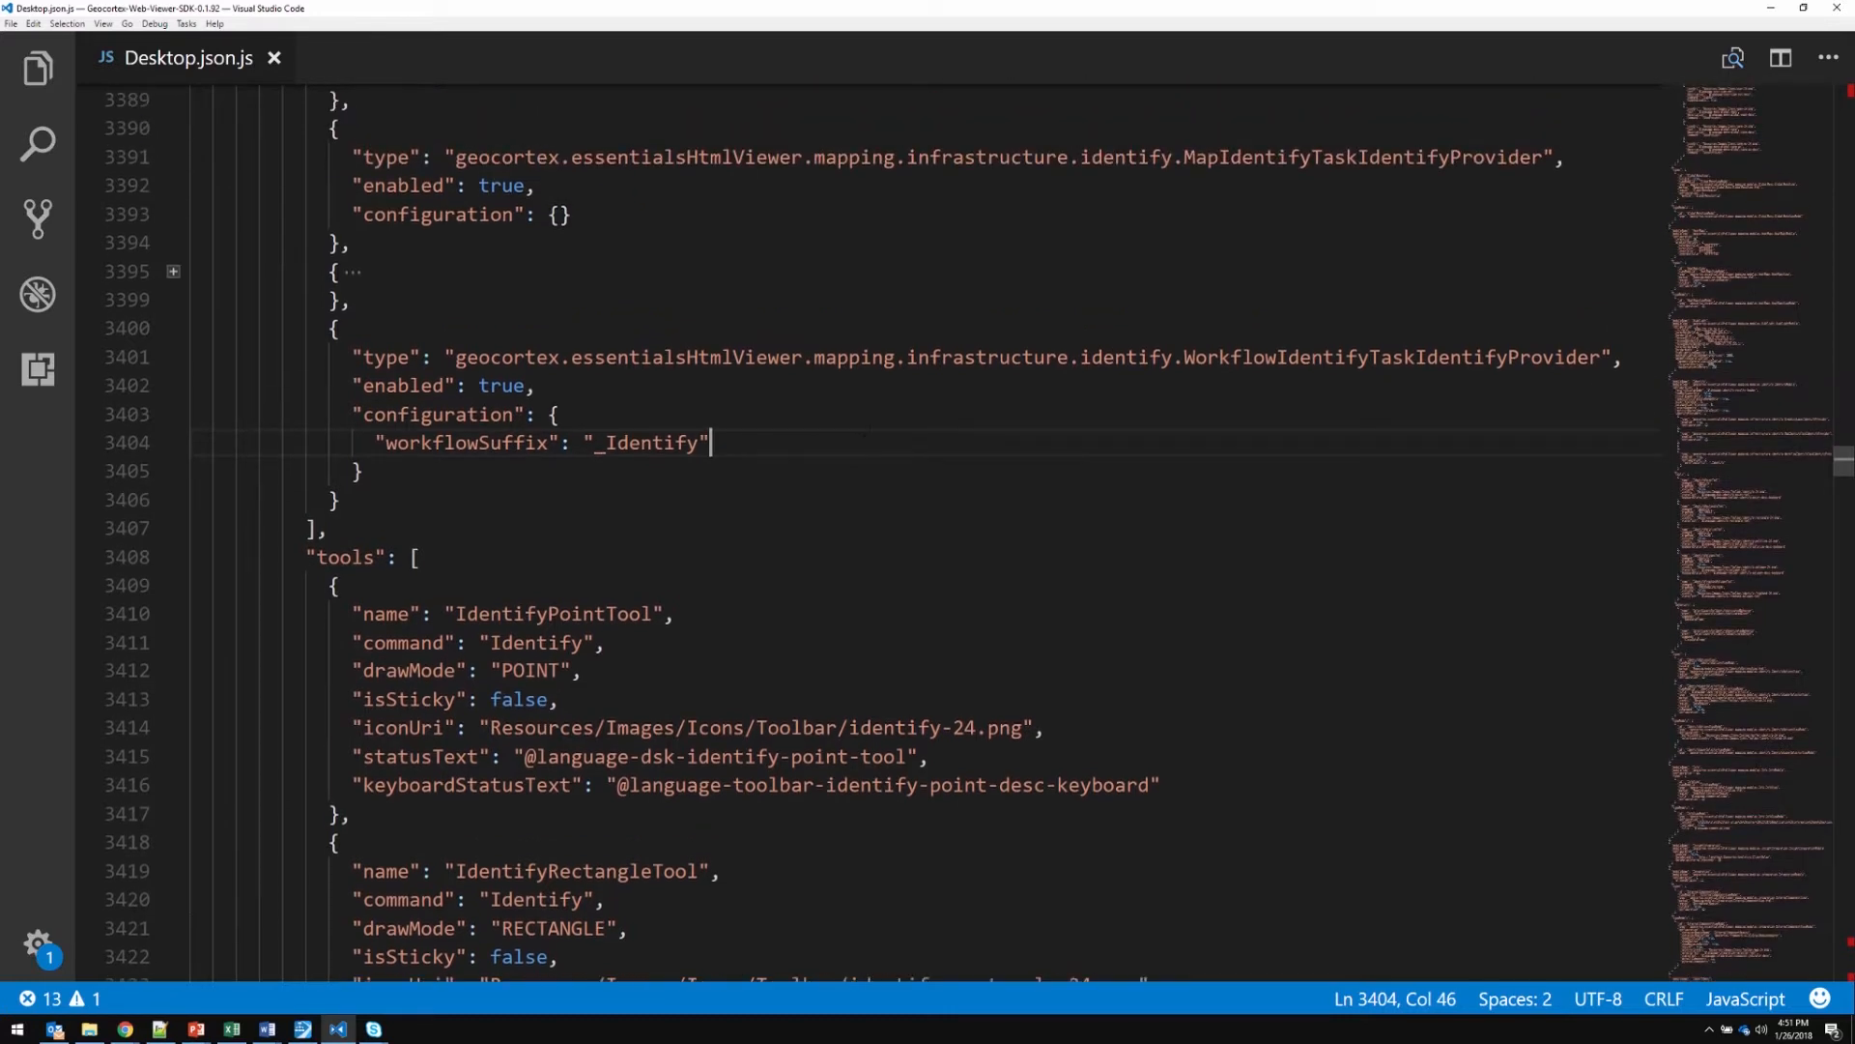
Switch to Geocortex Workflow Designer and create a new workflow from the Identify Workflow template
click(304, 1030)
click(325, 576)
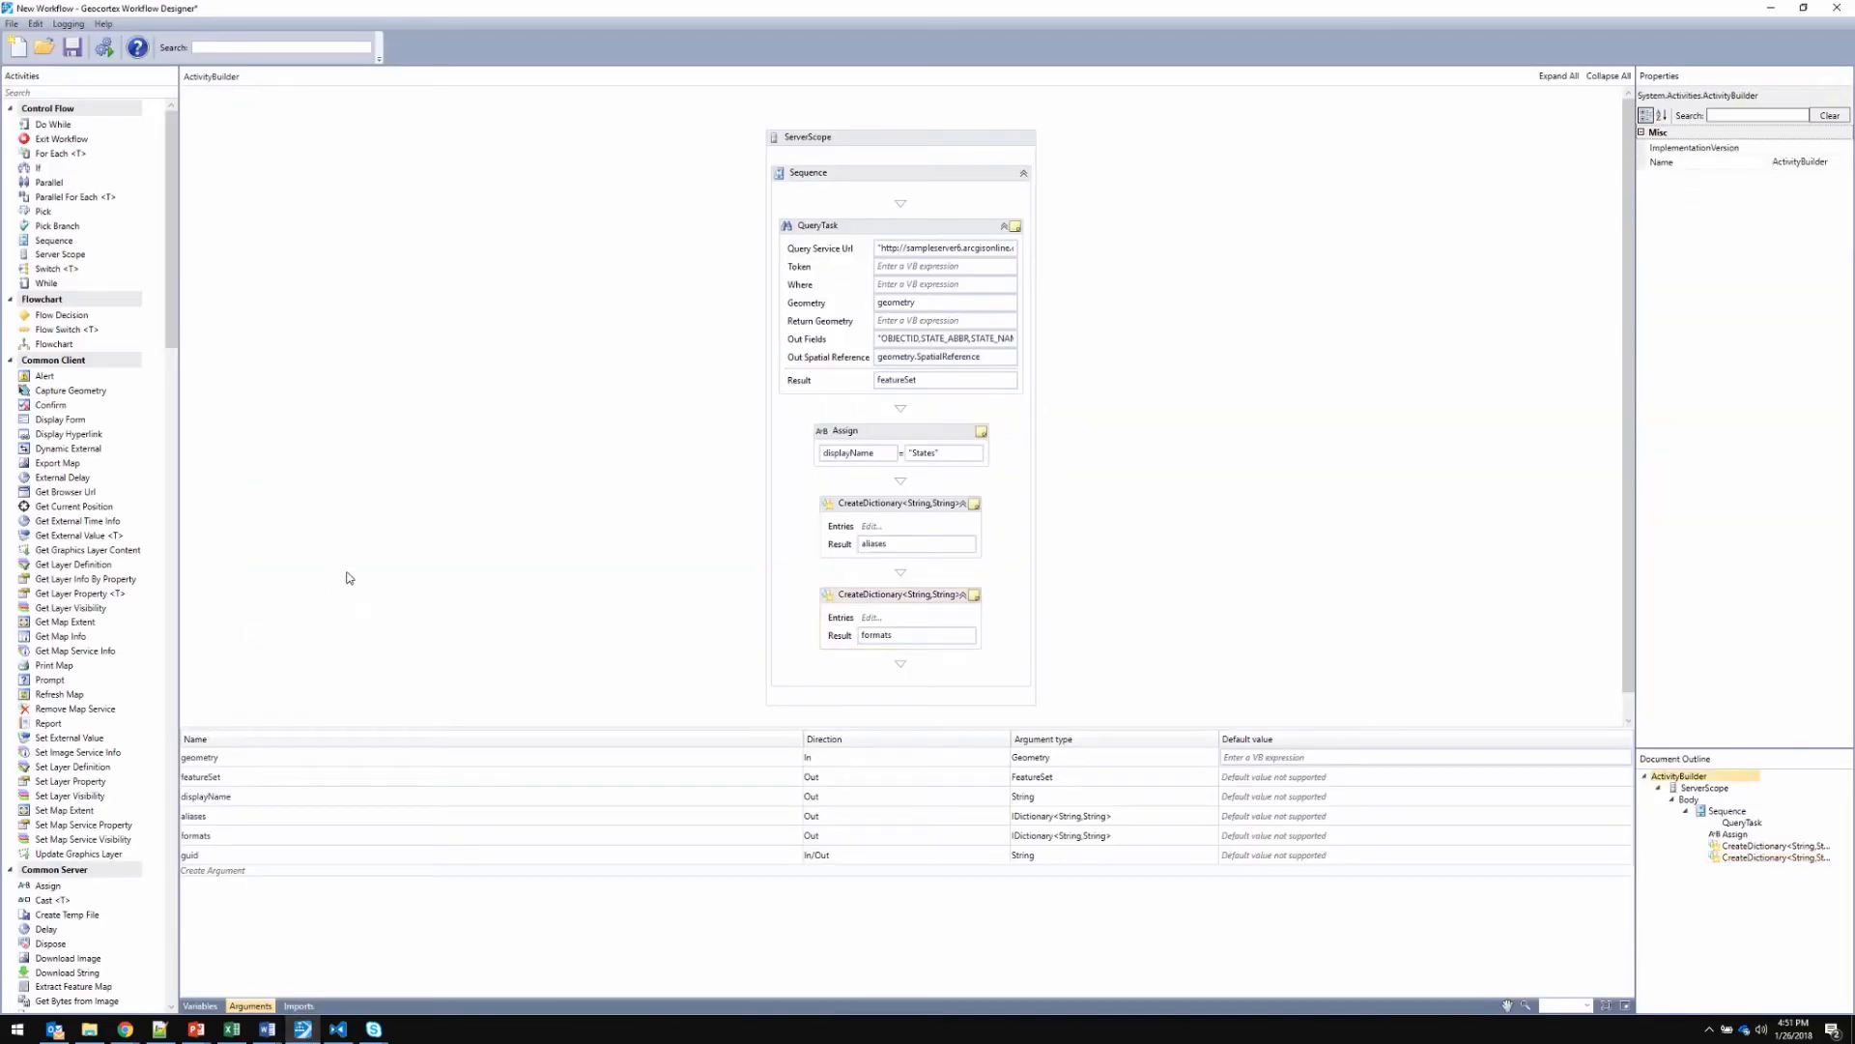
click(11, 25)
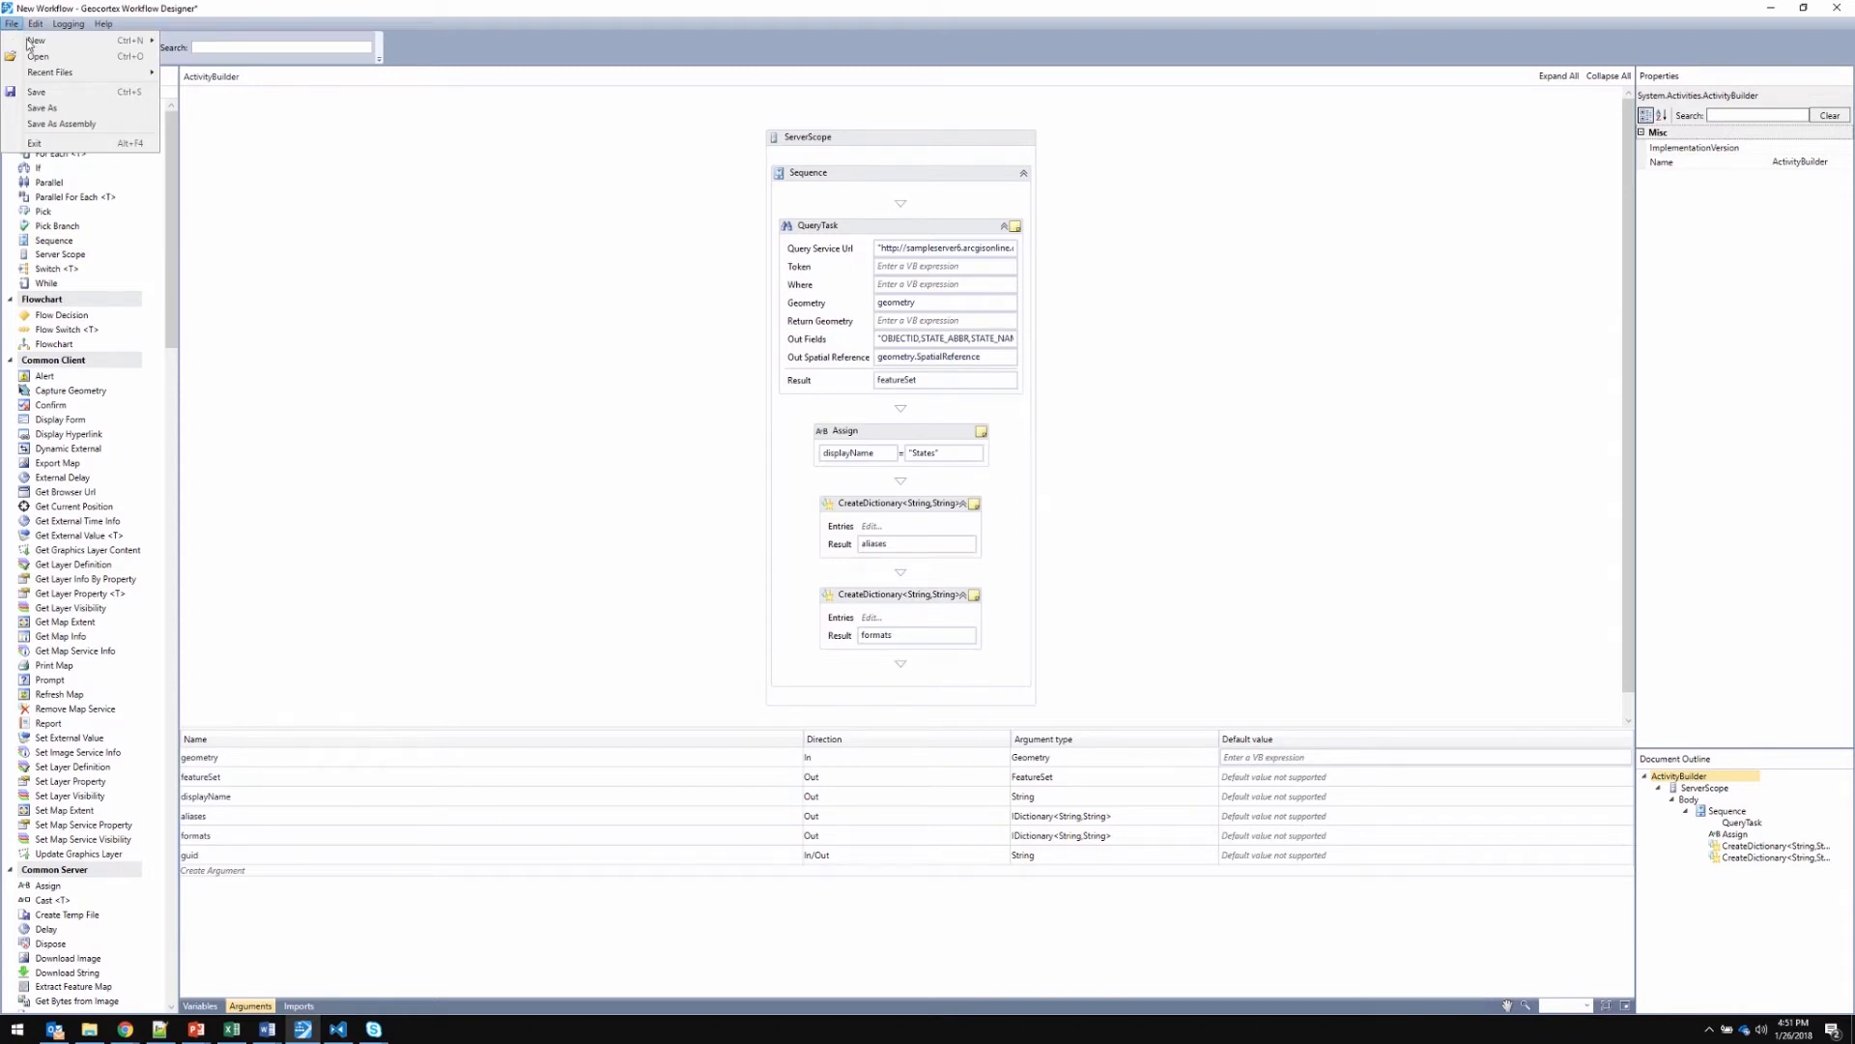
mouse_move(28, 43)
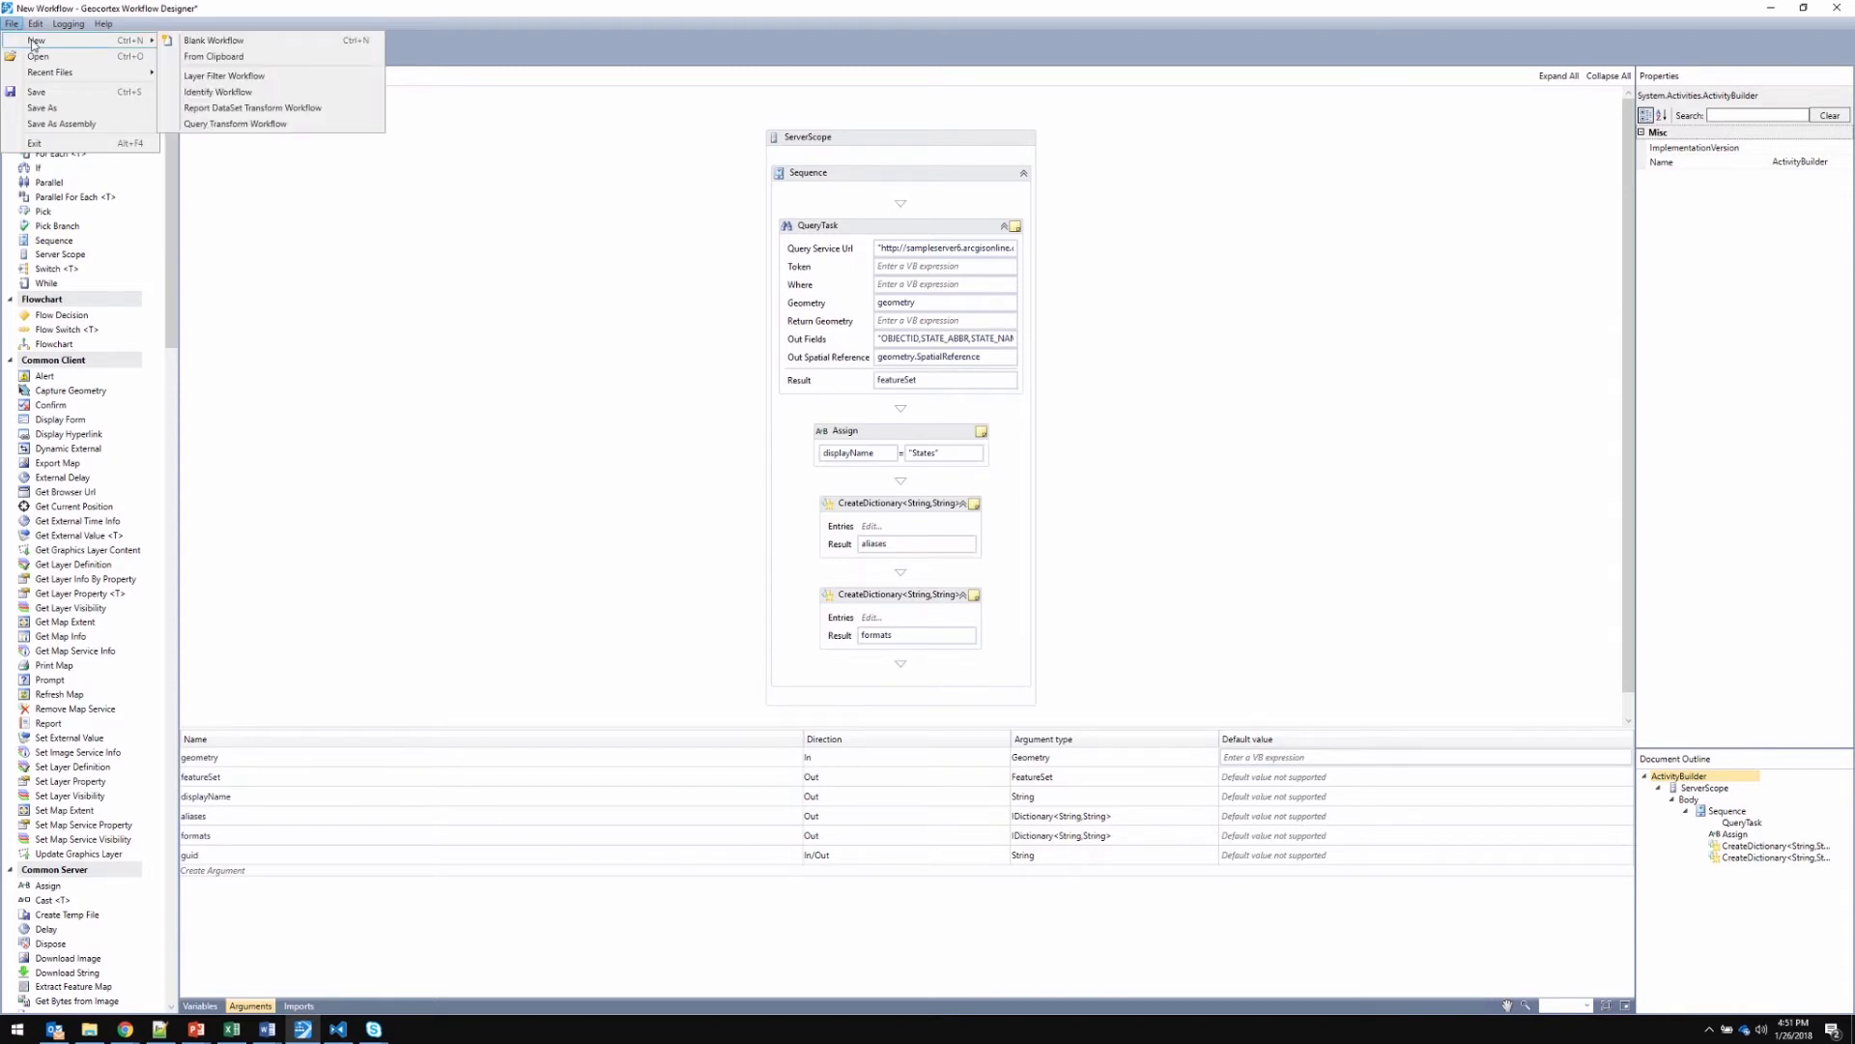
click(217, 94)
click(911, 569)
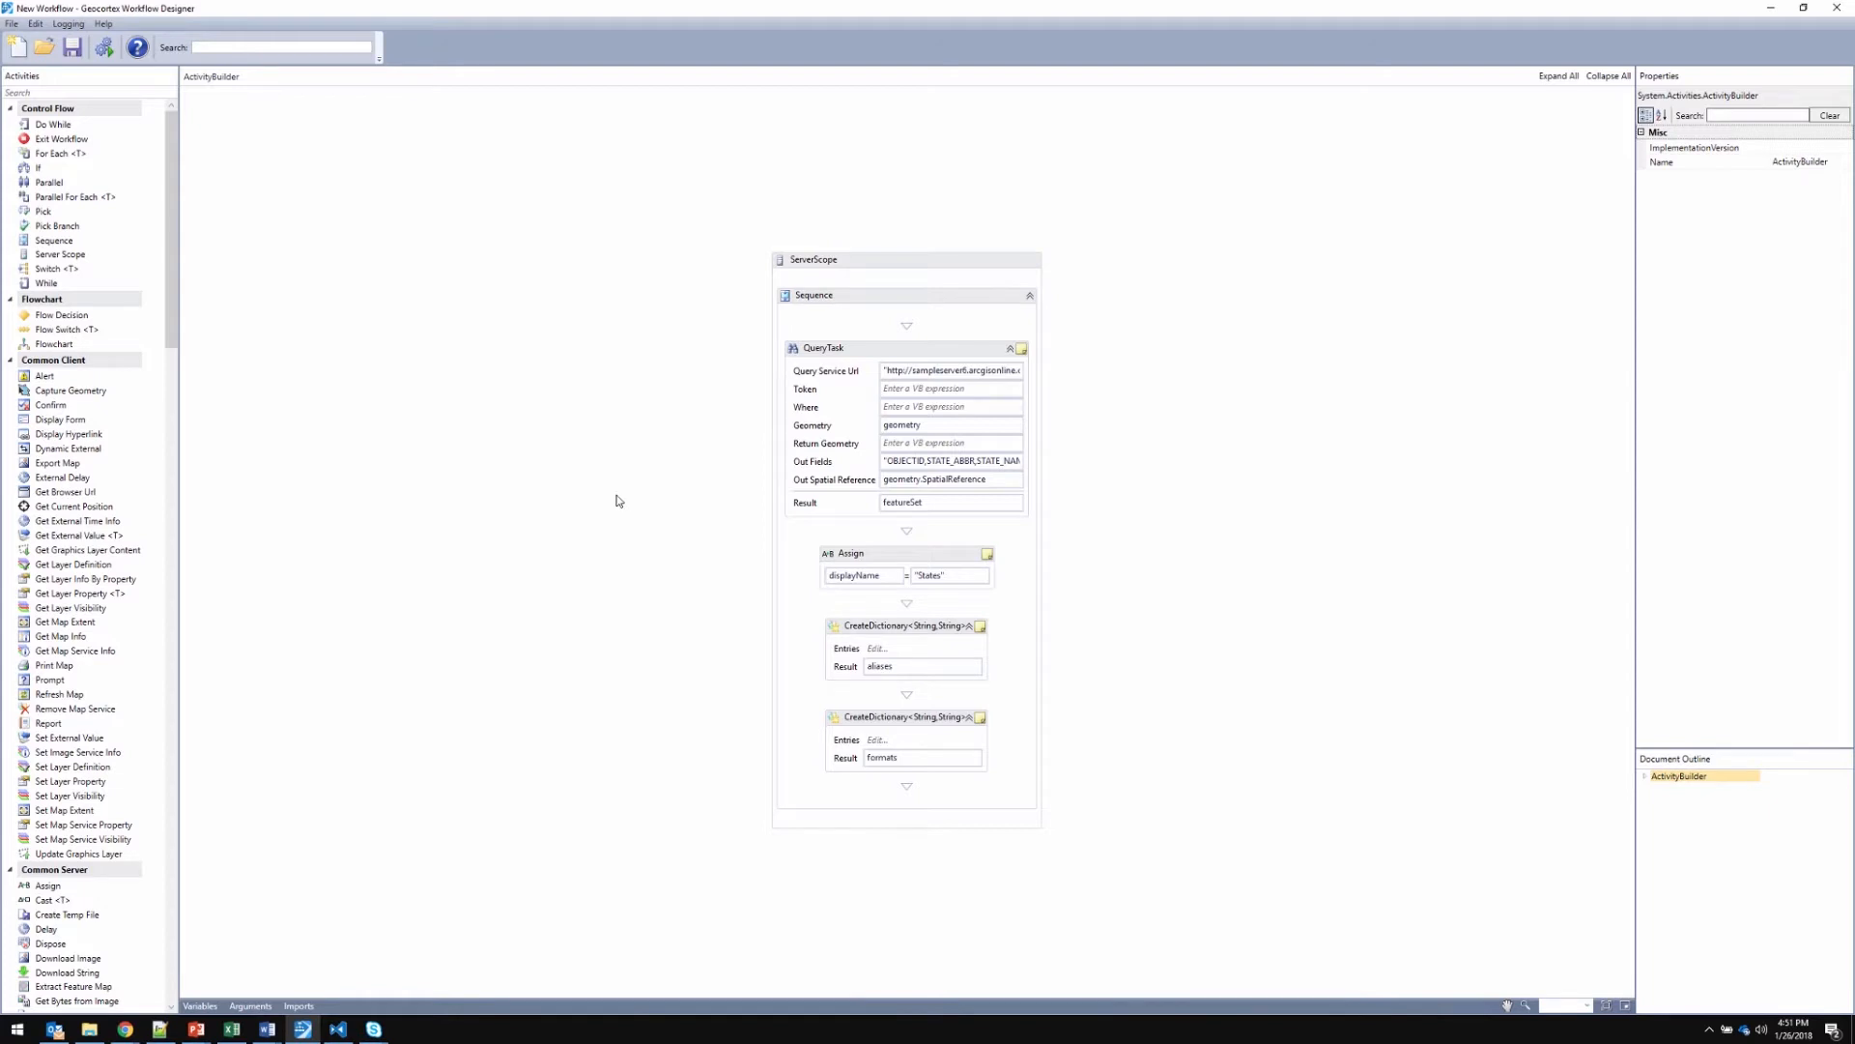
Show the workflow's arguments and examine geometry, guid, featureSet, displayName, aliases and formats
click(253, 1007)
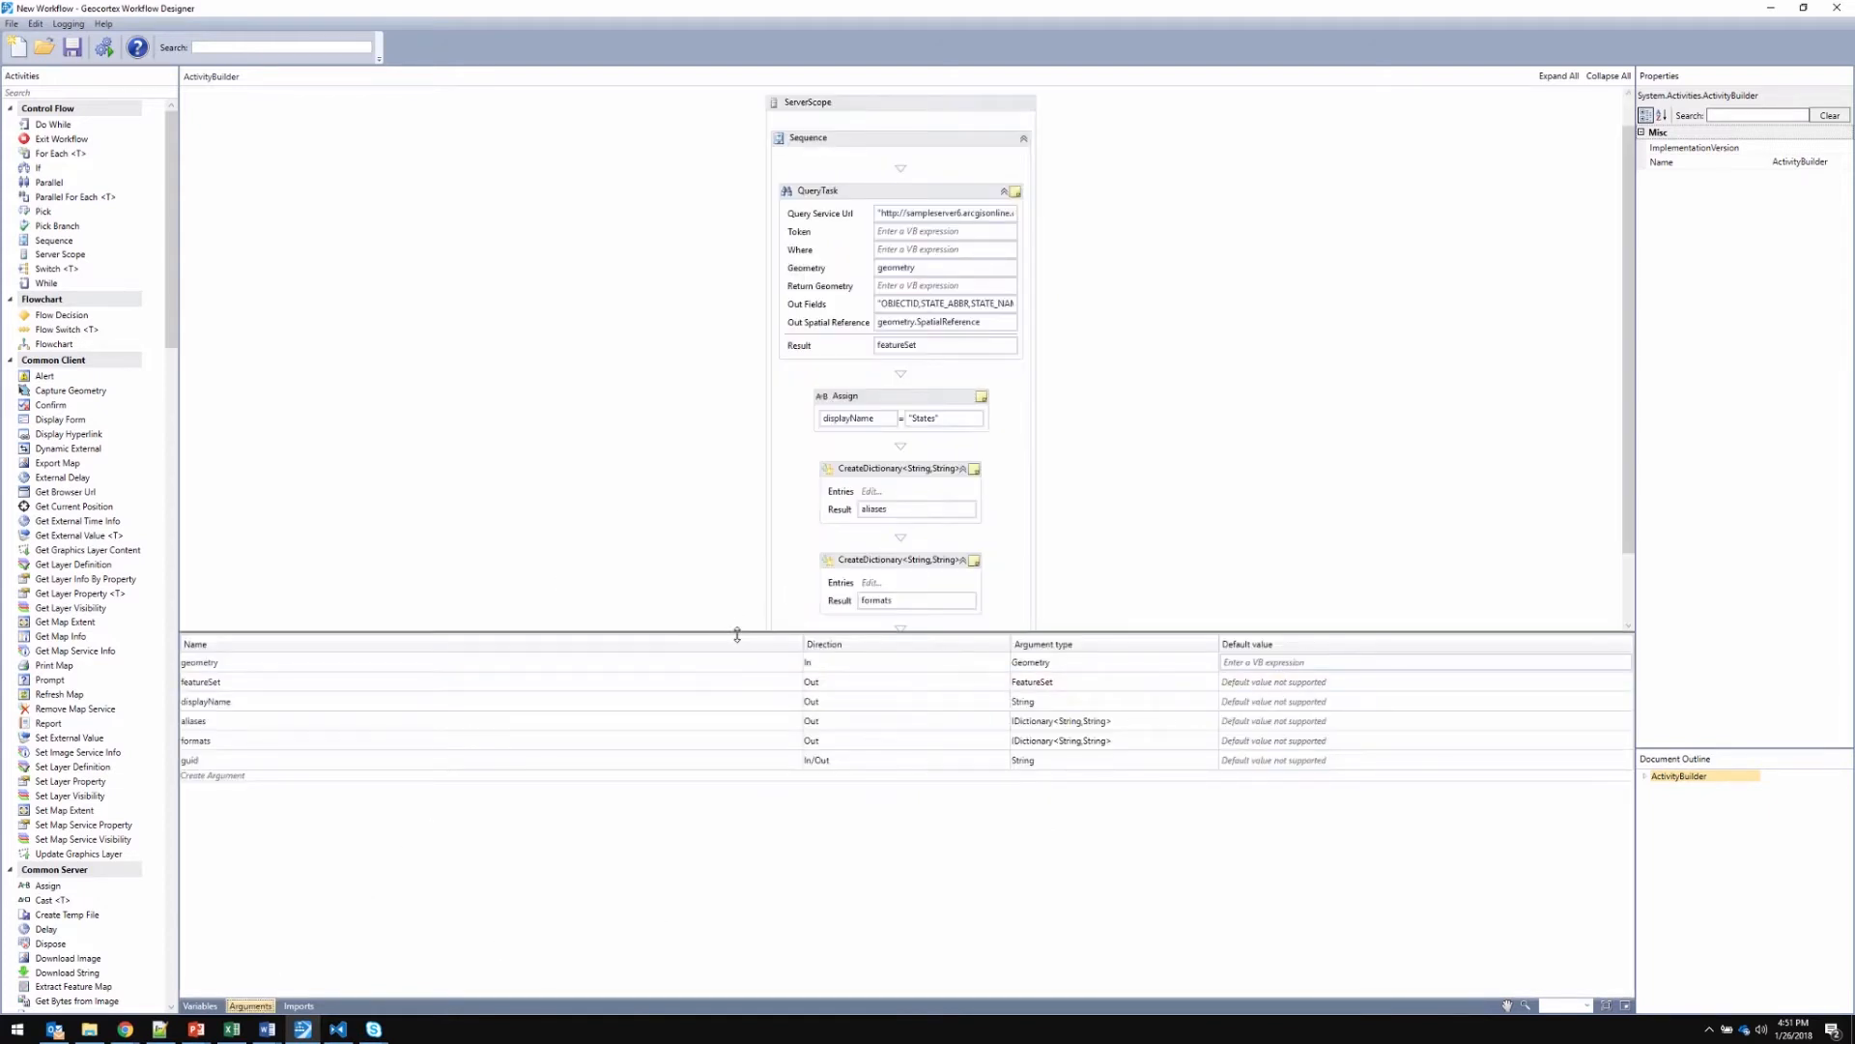
drag(726, 701, 723, 694)
click(465, 734)
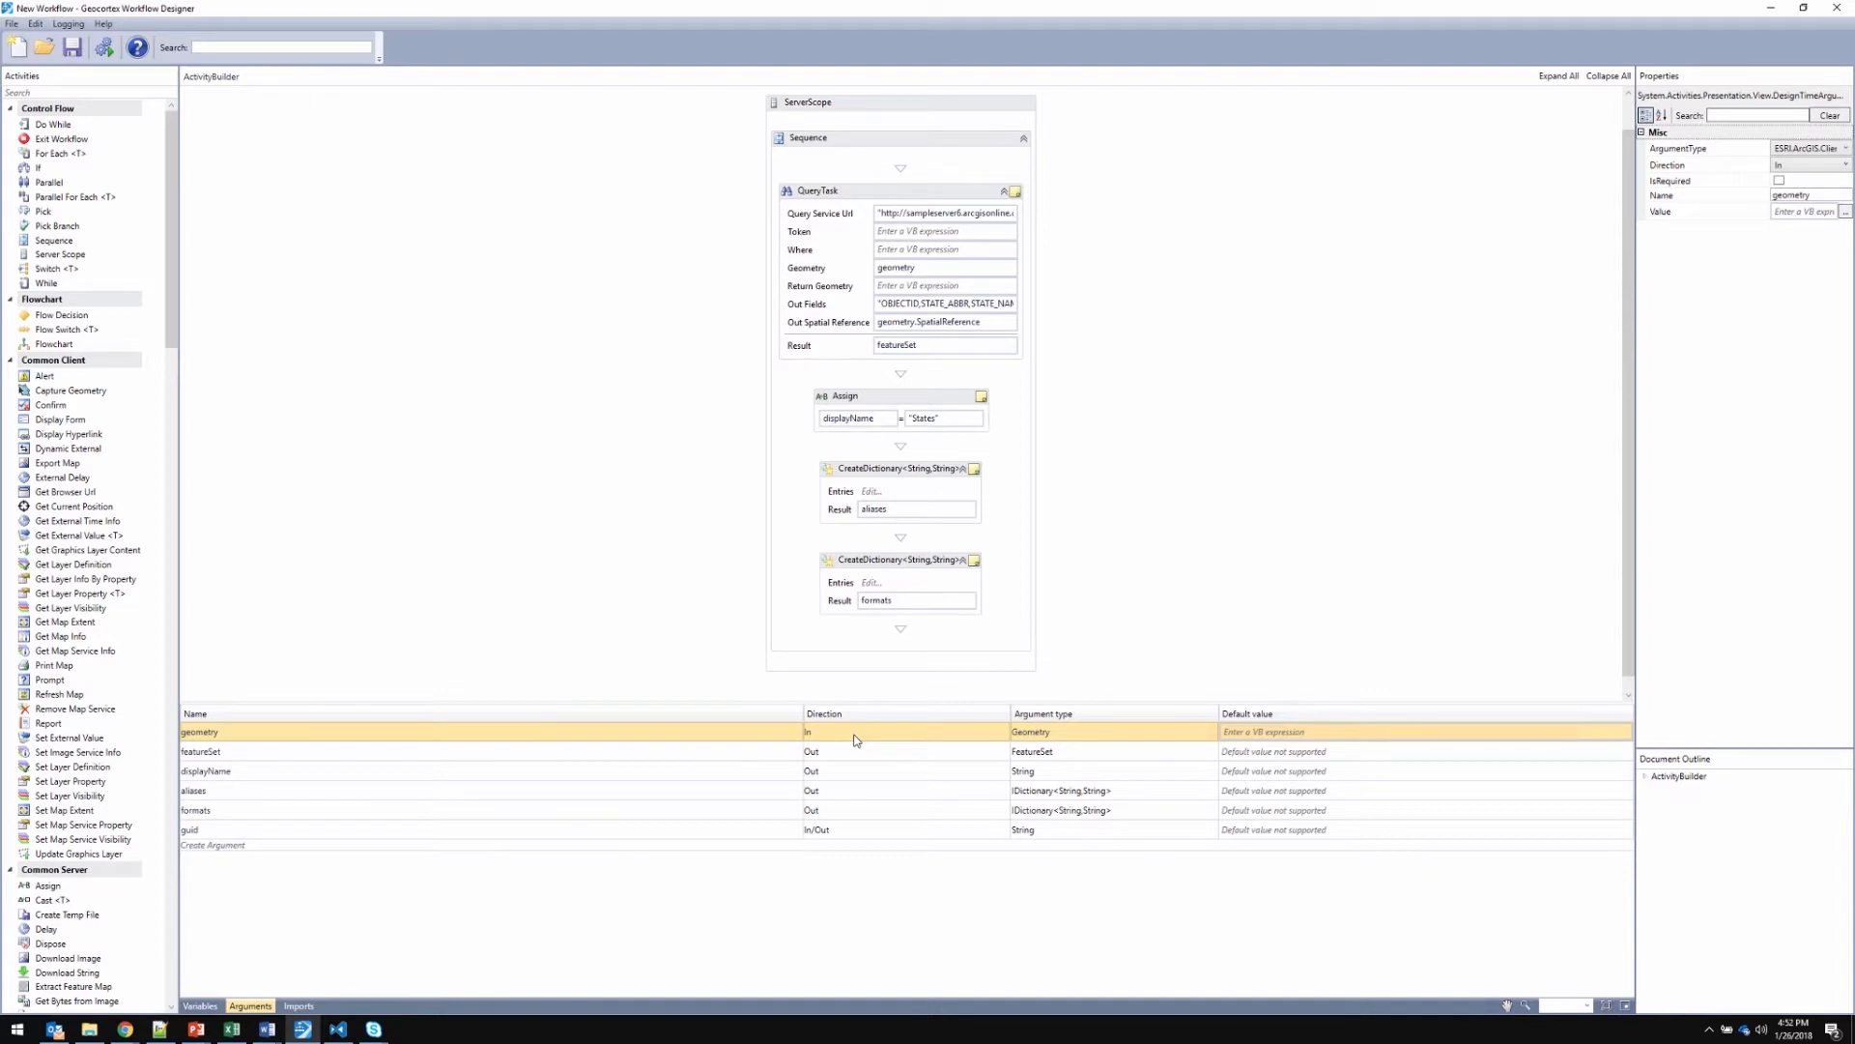
click(852, 836)
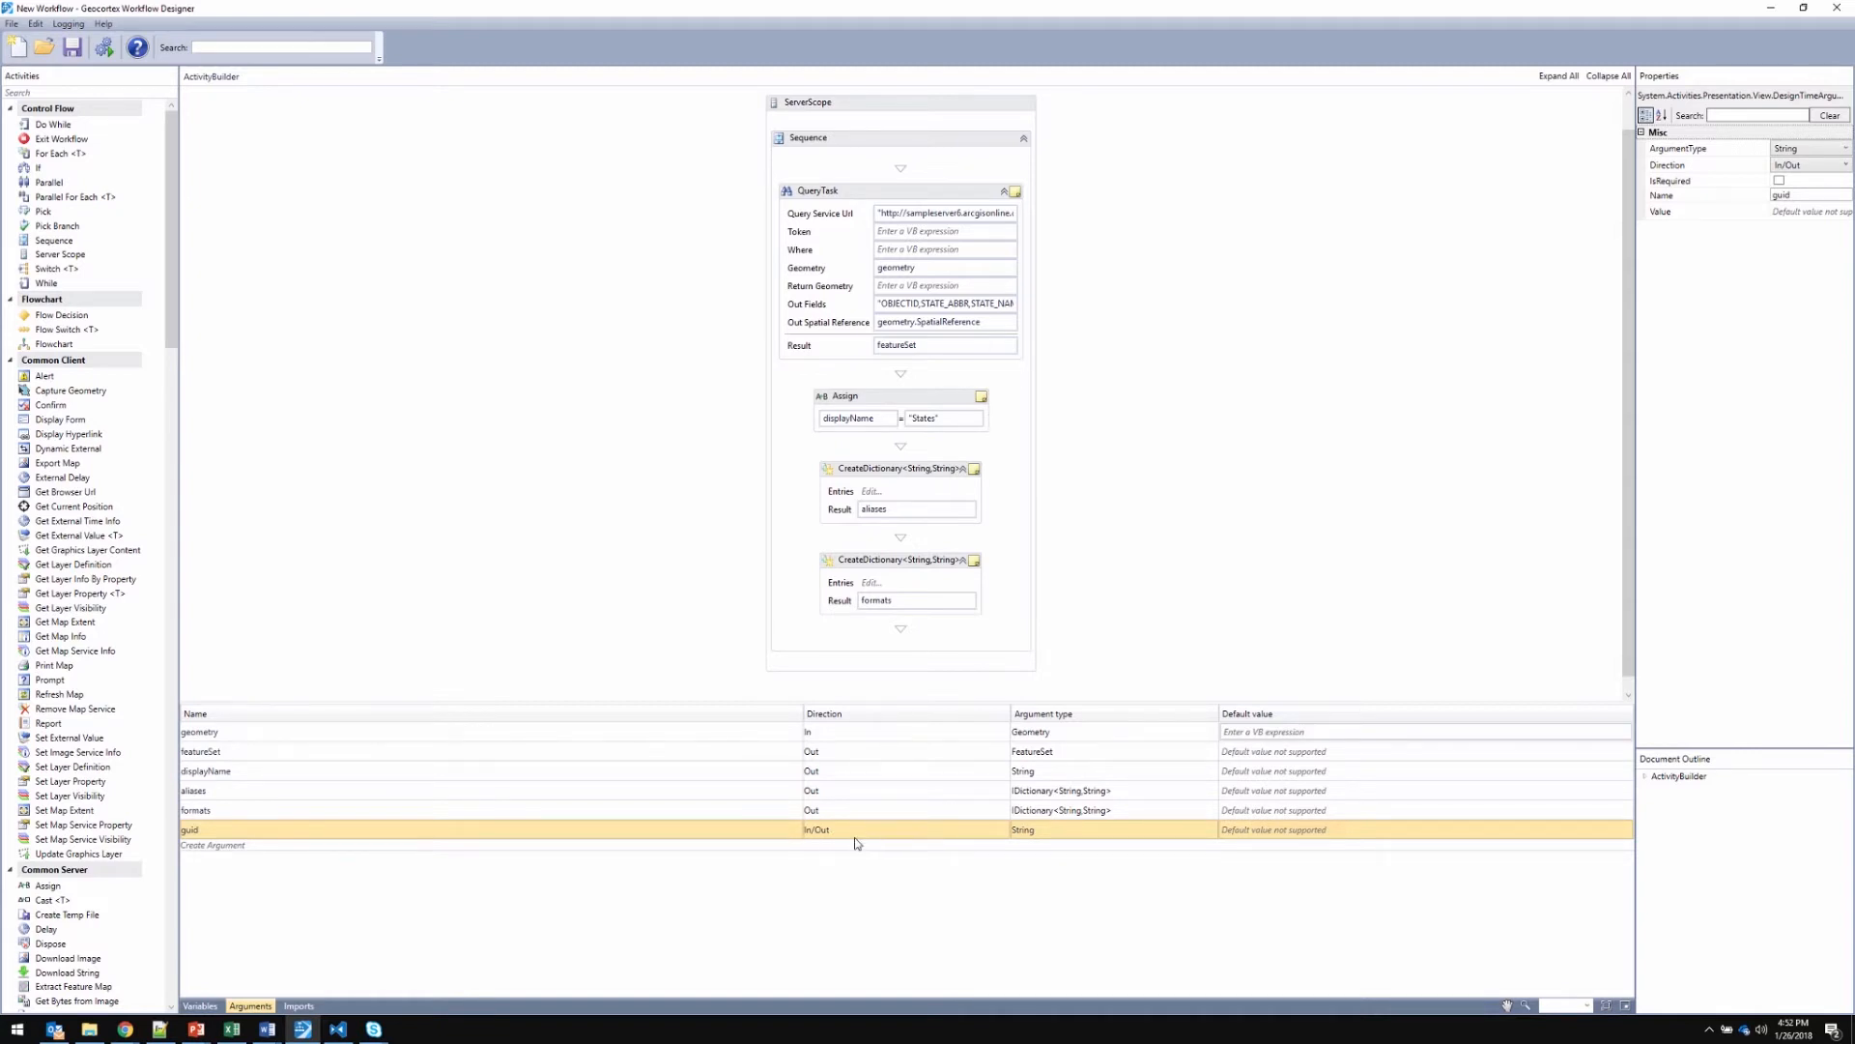
click(492, 755)
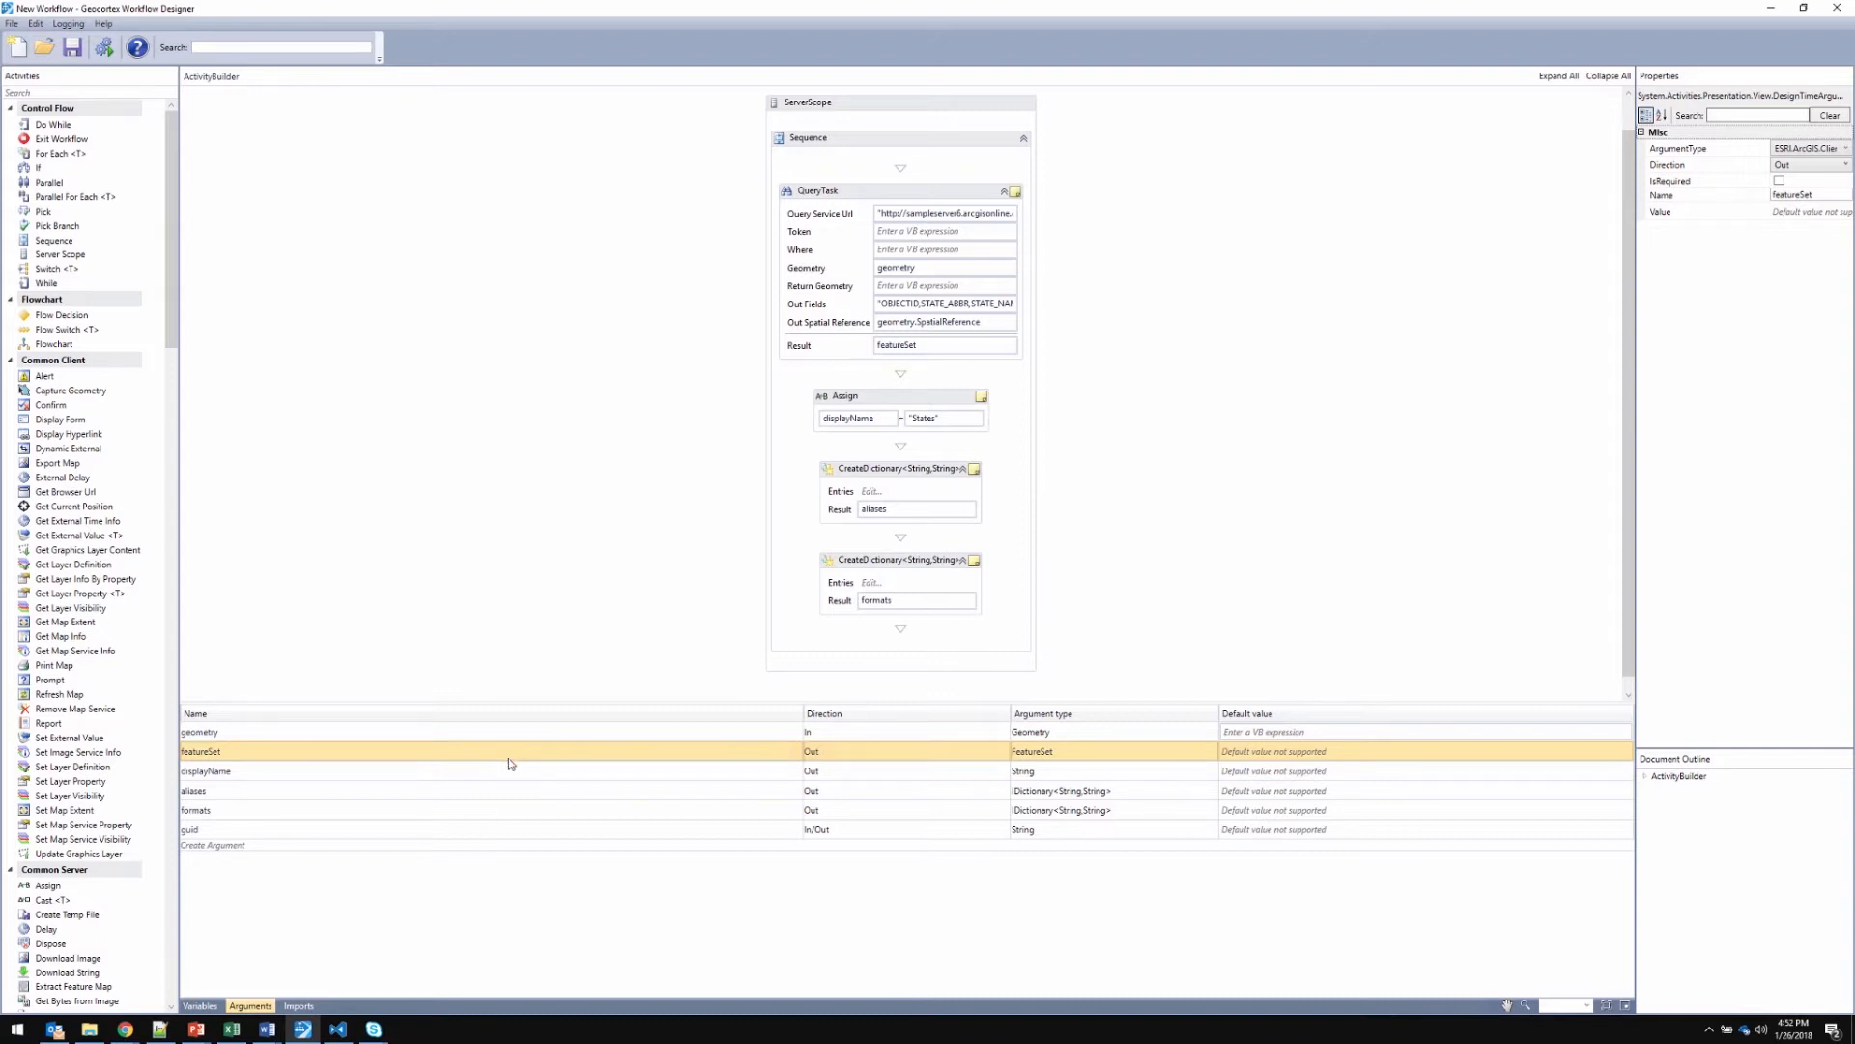
click(511, 778)
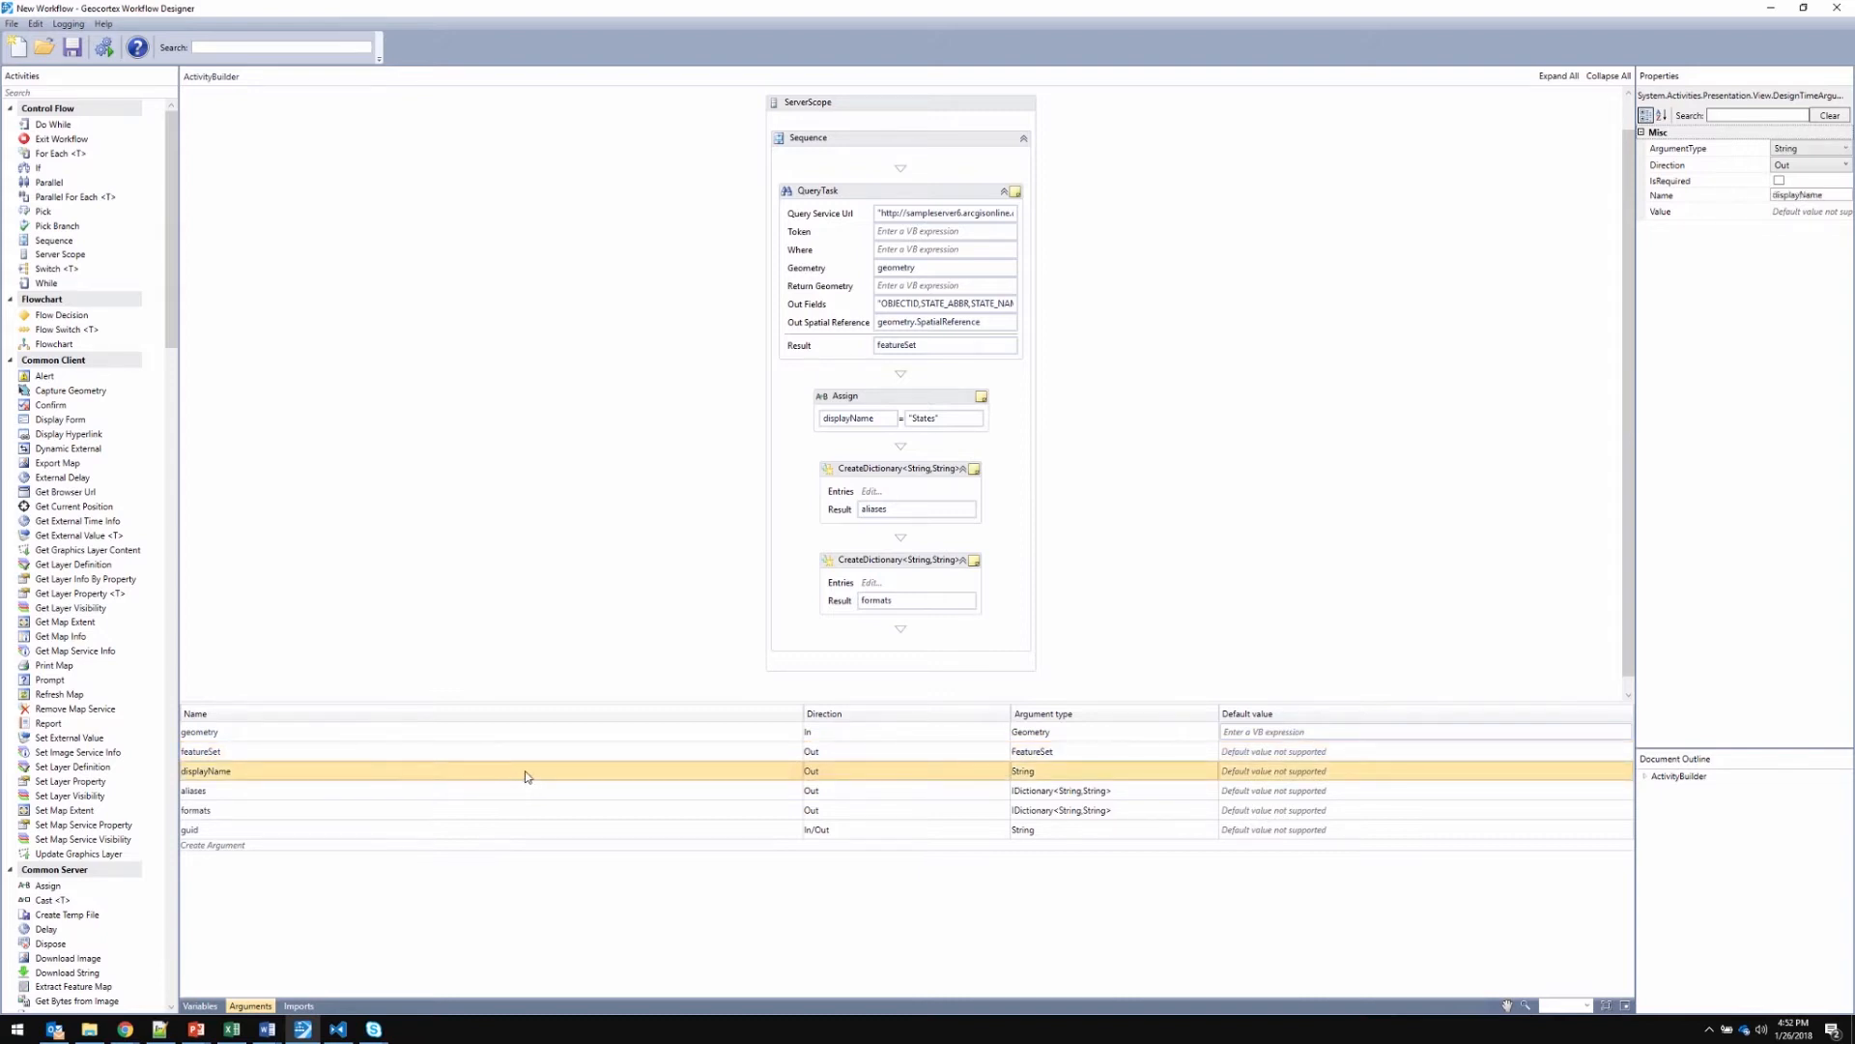
click(531, 793)
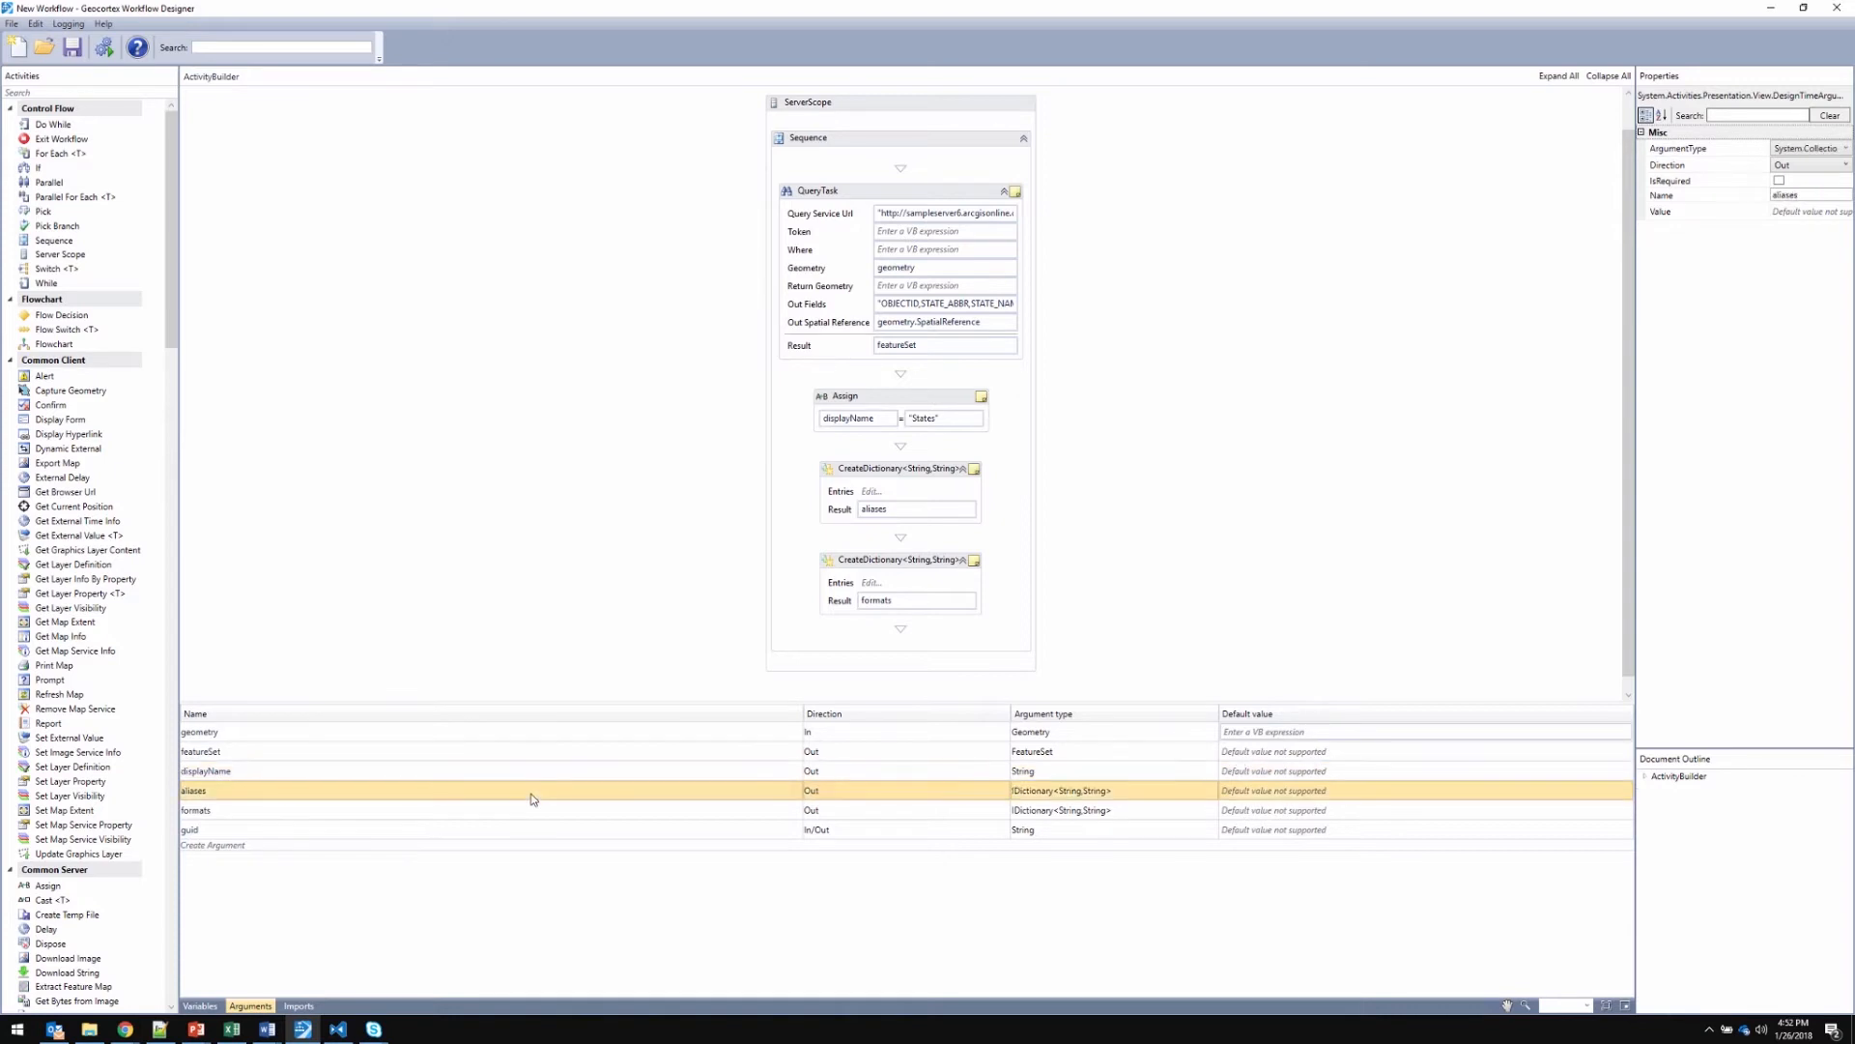
click(526, 817)
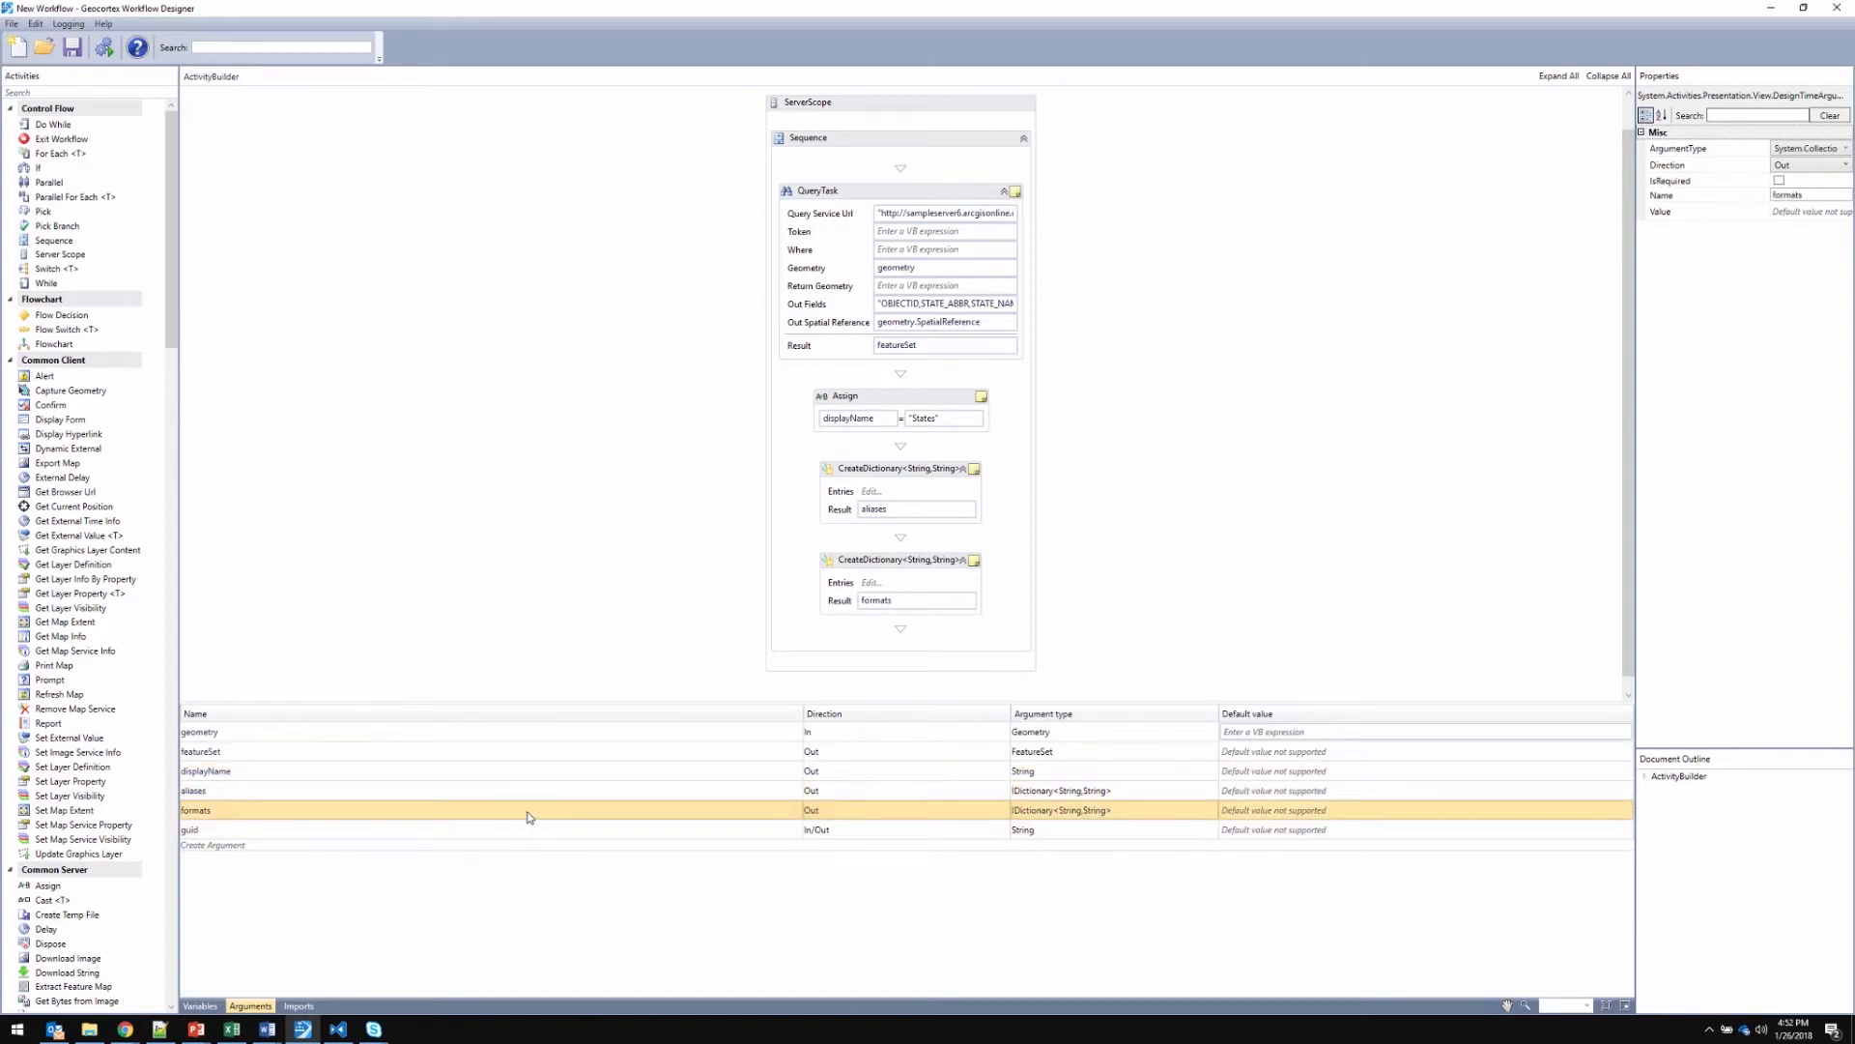
Examine the QueryTask activity, including its geometry input, and the Assign activity that sets displayName
click(865, 196)
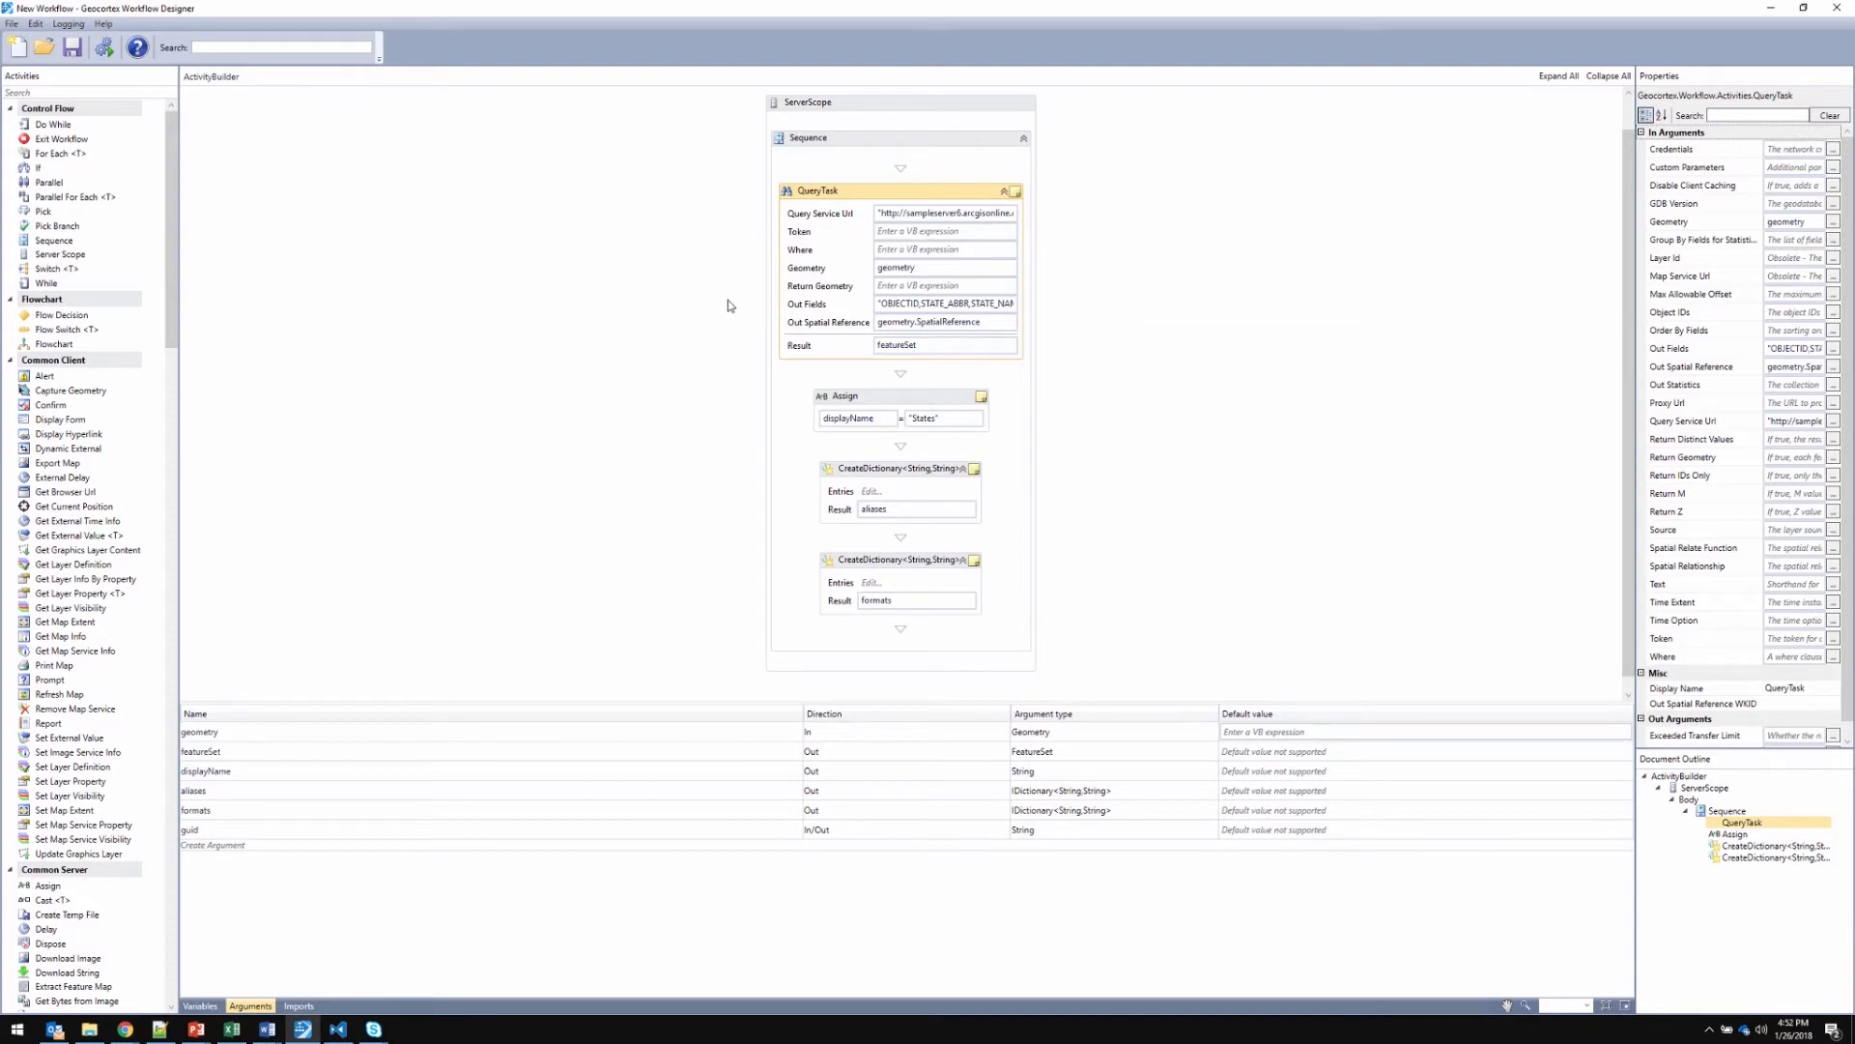
double_click(930, 269)
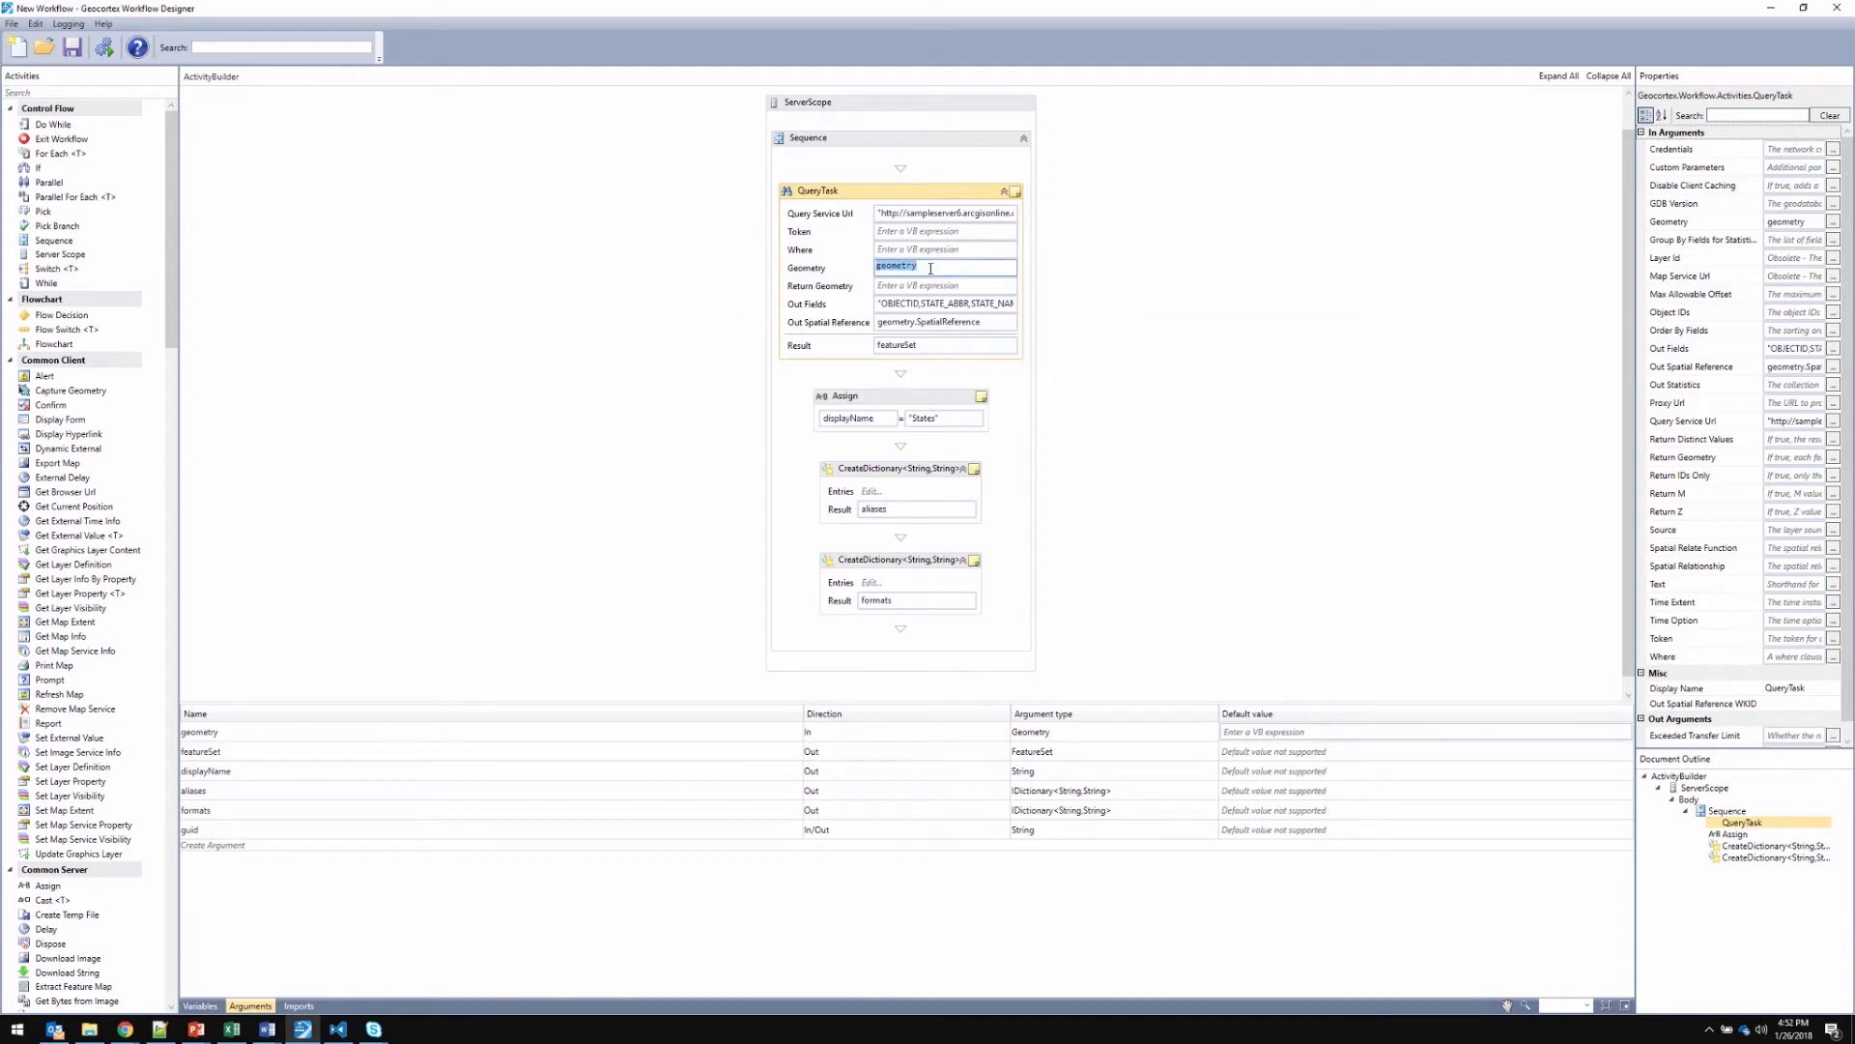
click(831, 272)
click(908, 407)
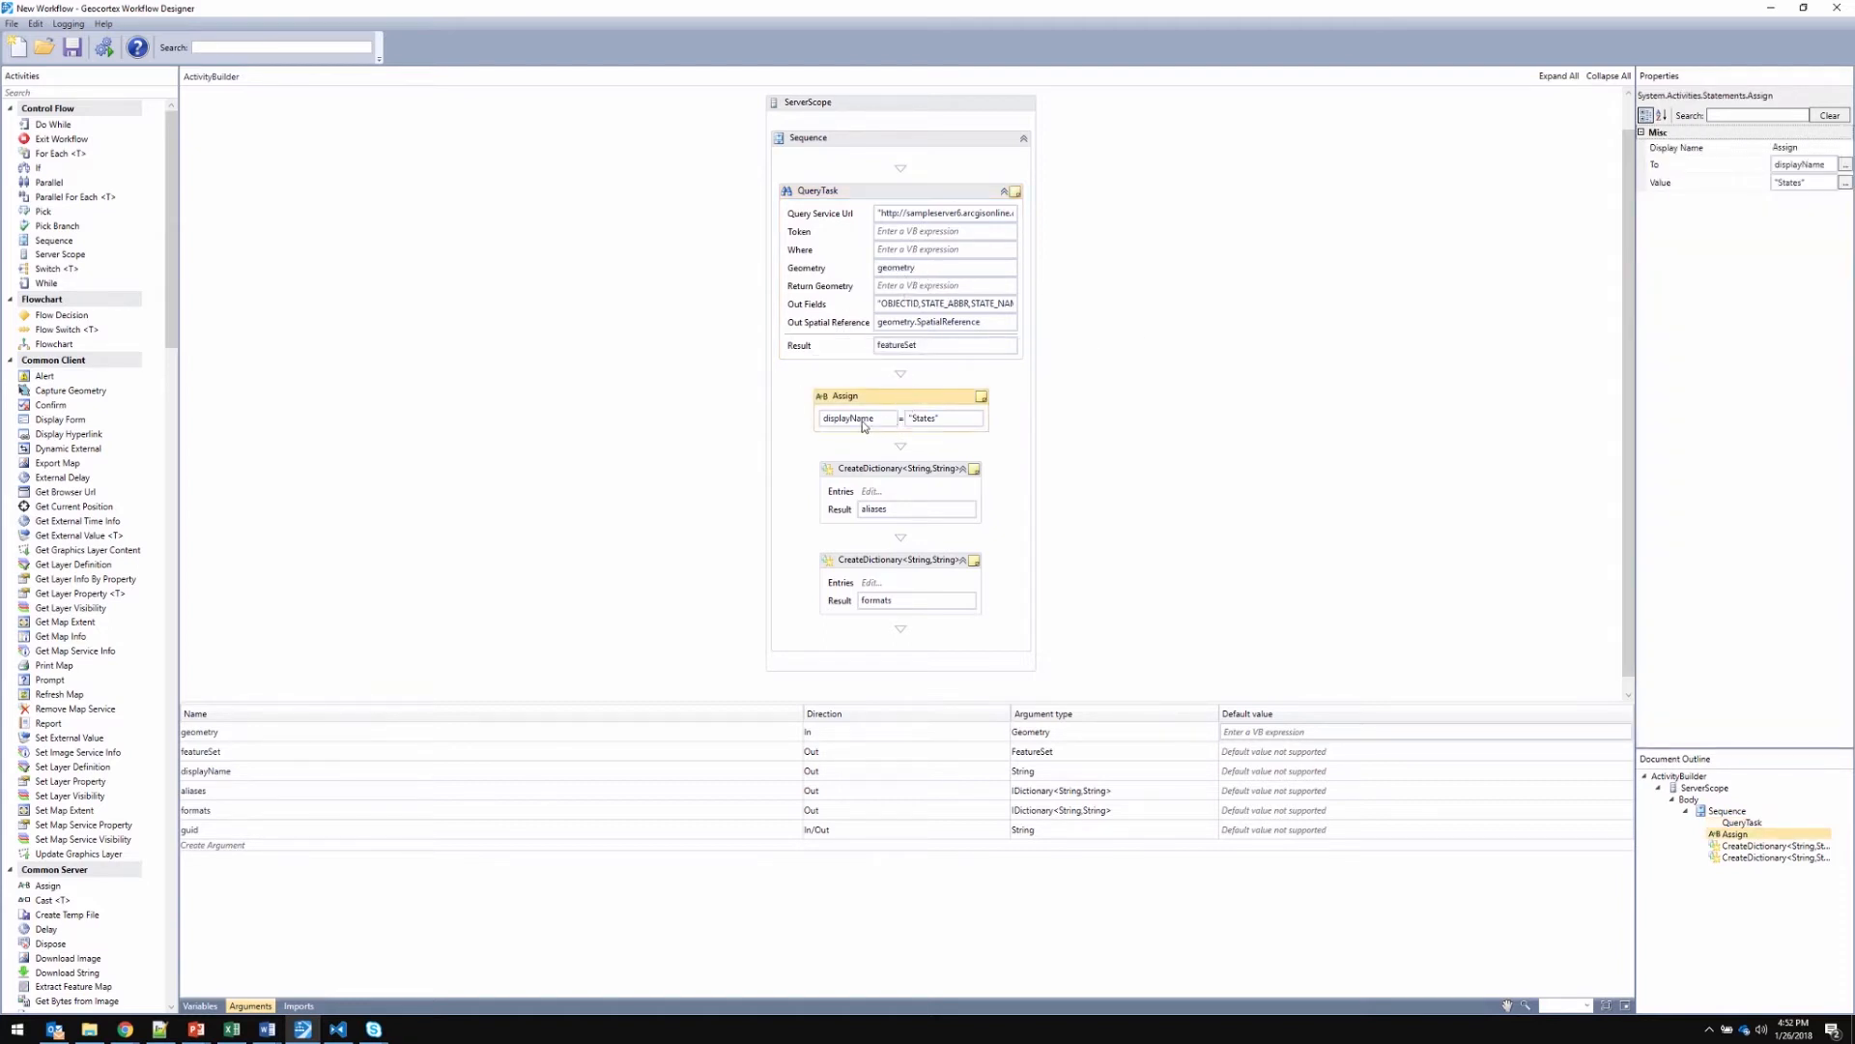
Examine the dictionary entries of the aliases and formats CreateDictionary activities without changing them
click(879, 495)
click(745, 529)
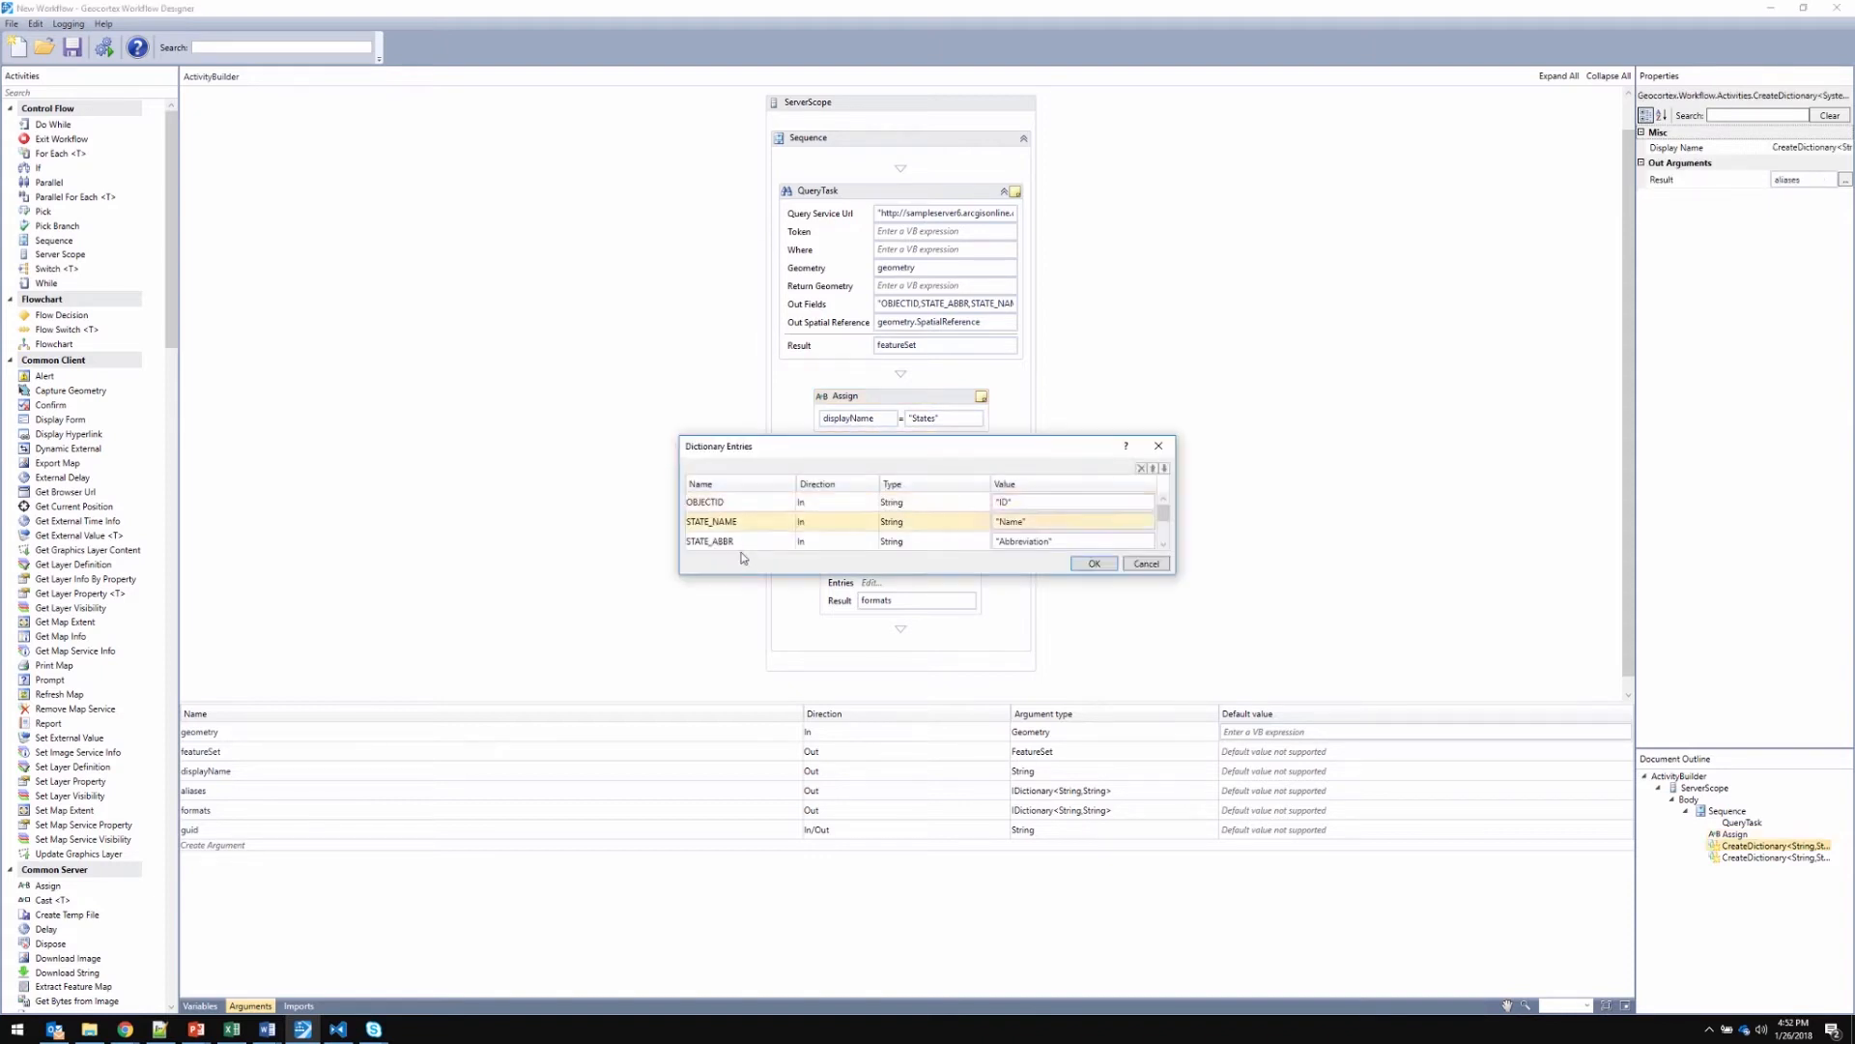
click(746, 542)
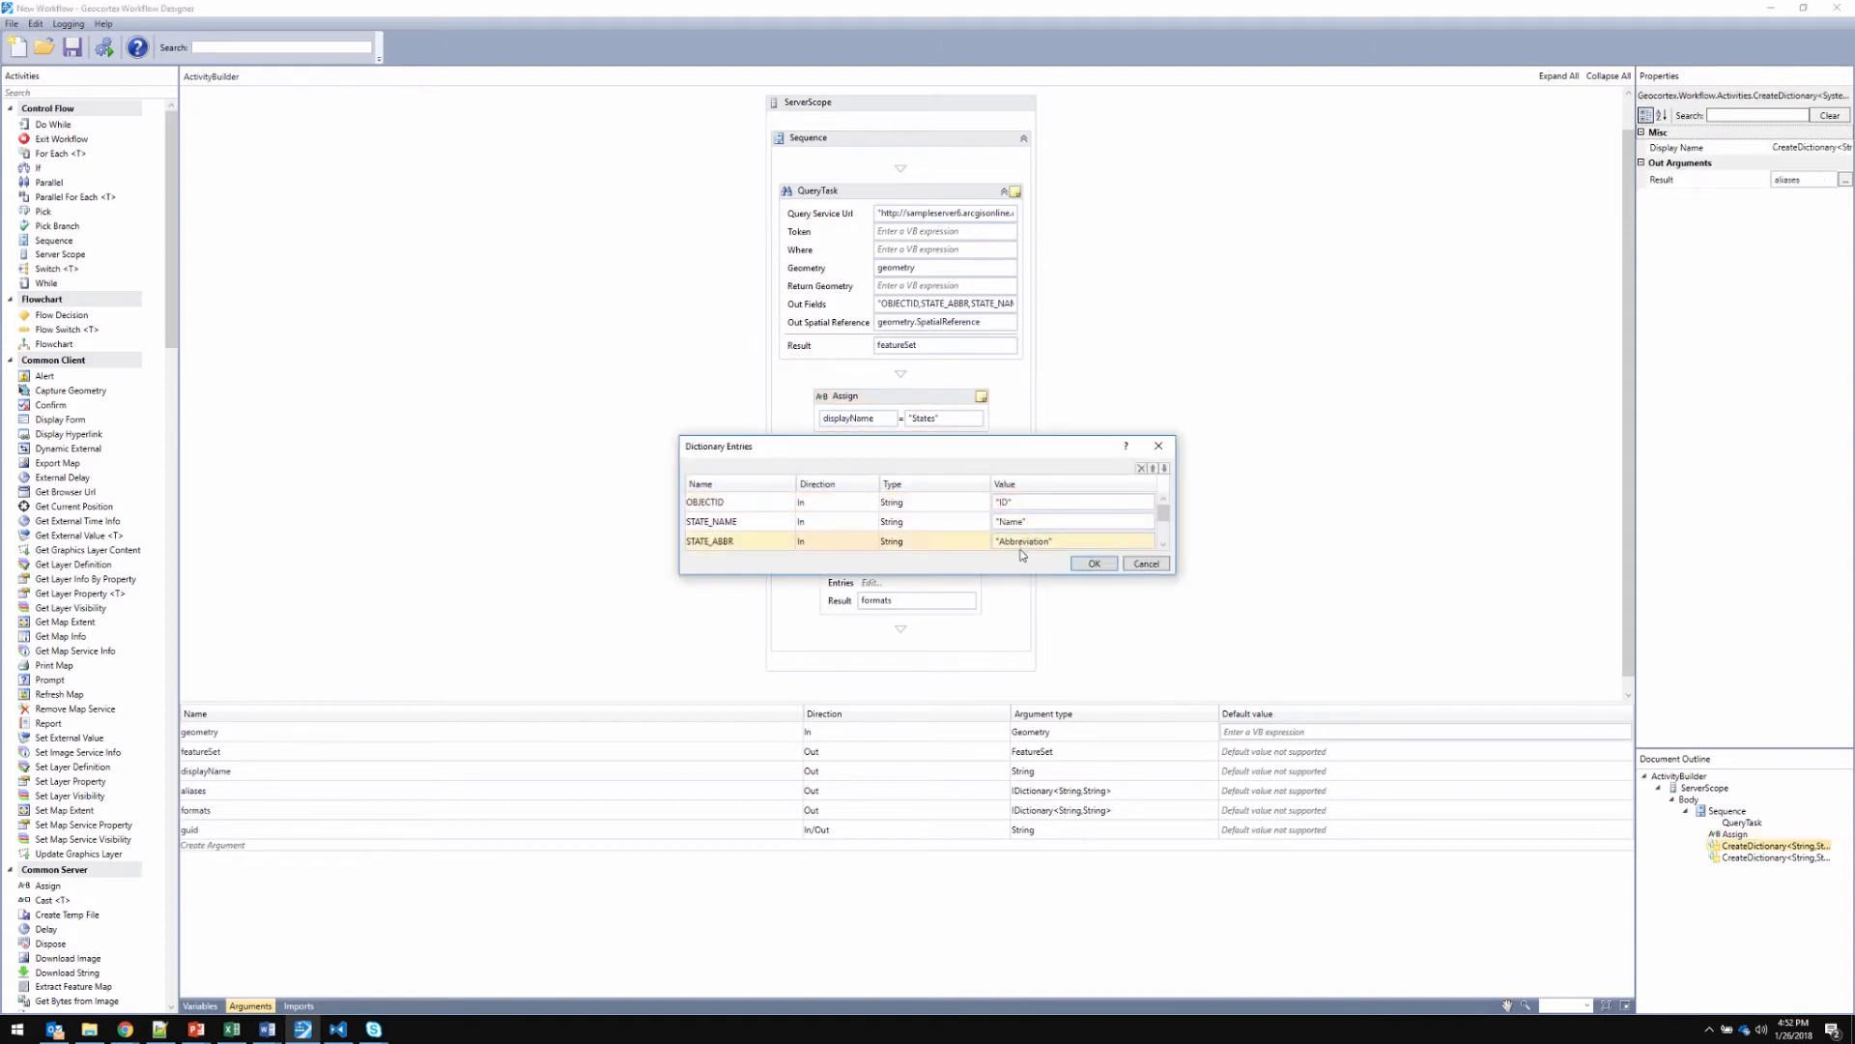
click(1159, 446)
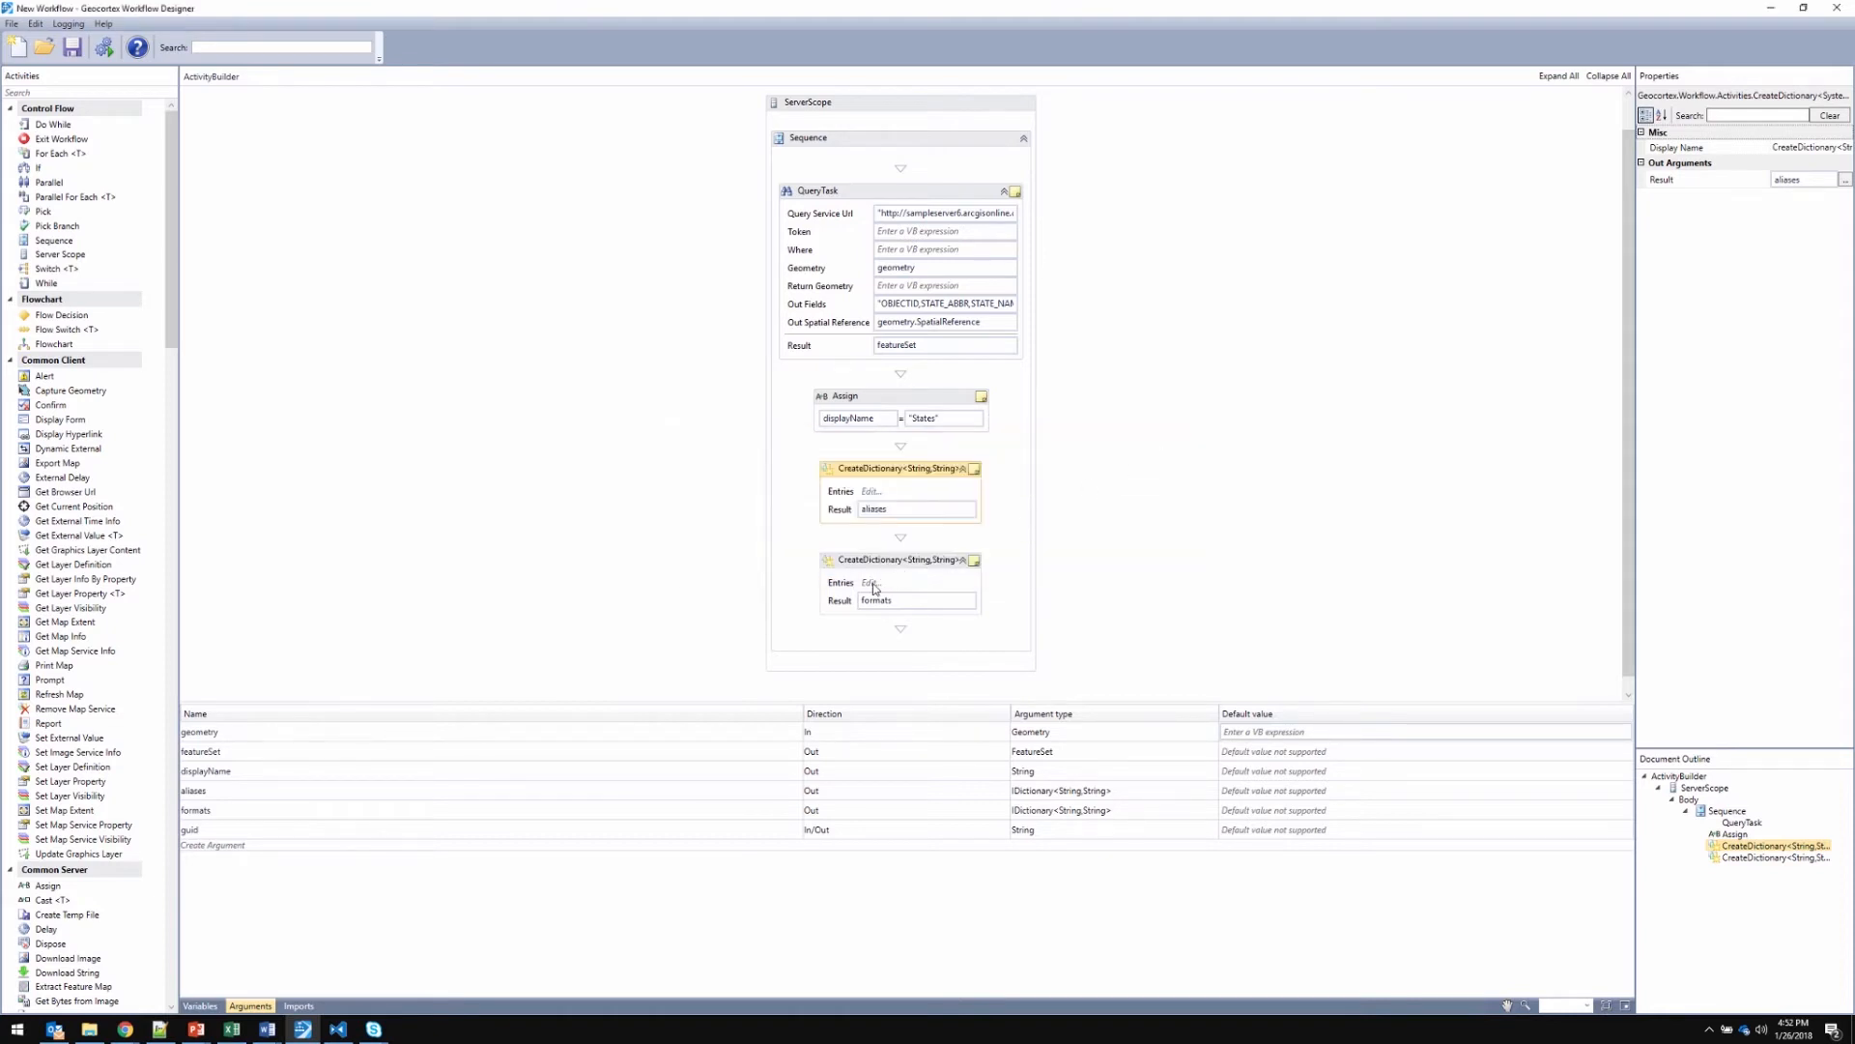
click(873, 584)
click(1035, 541)
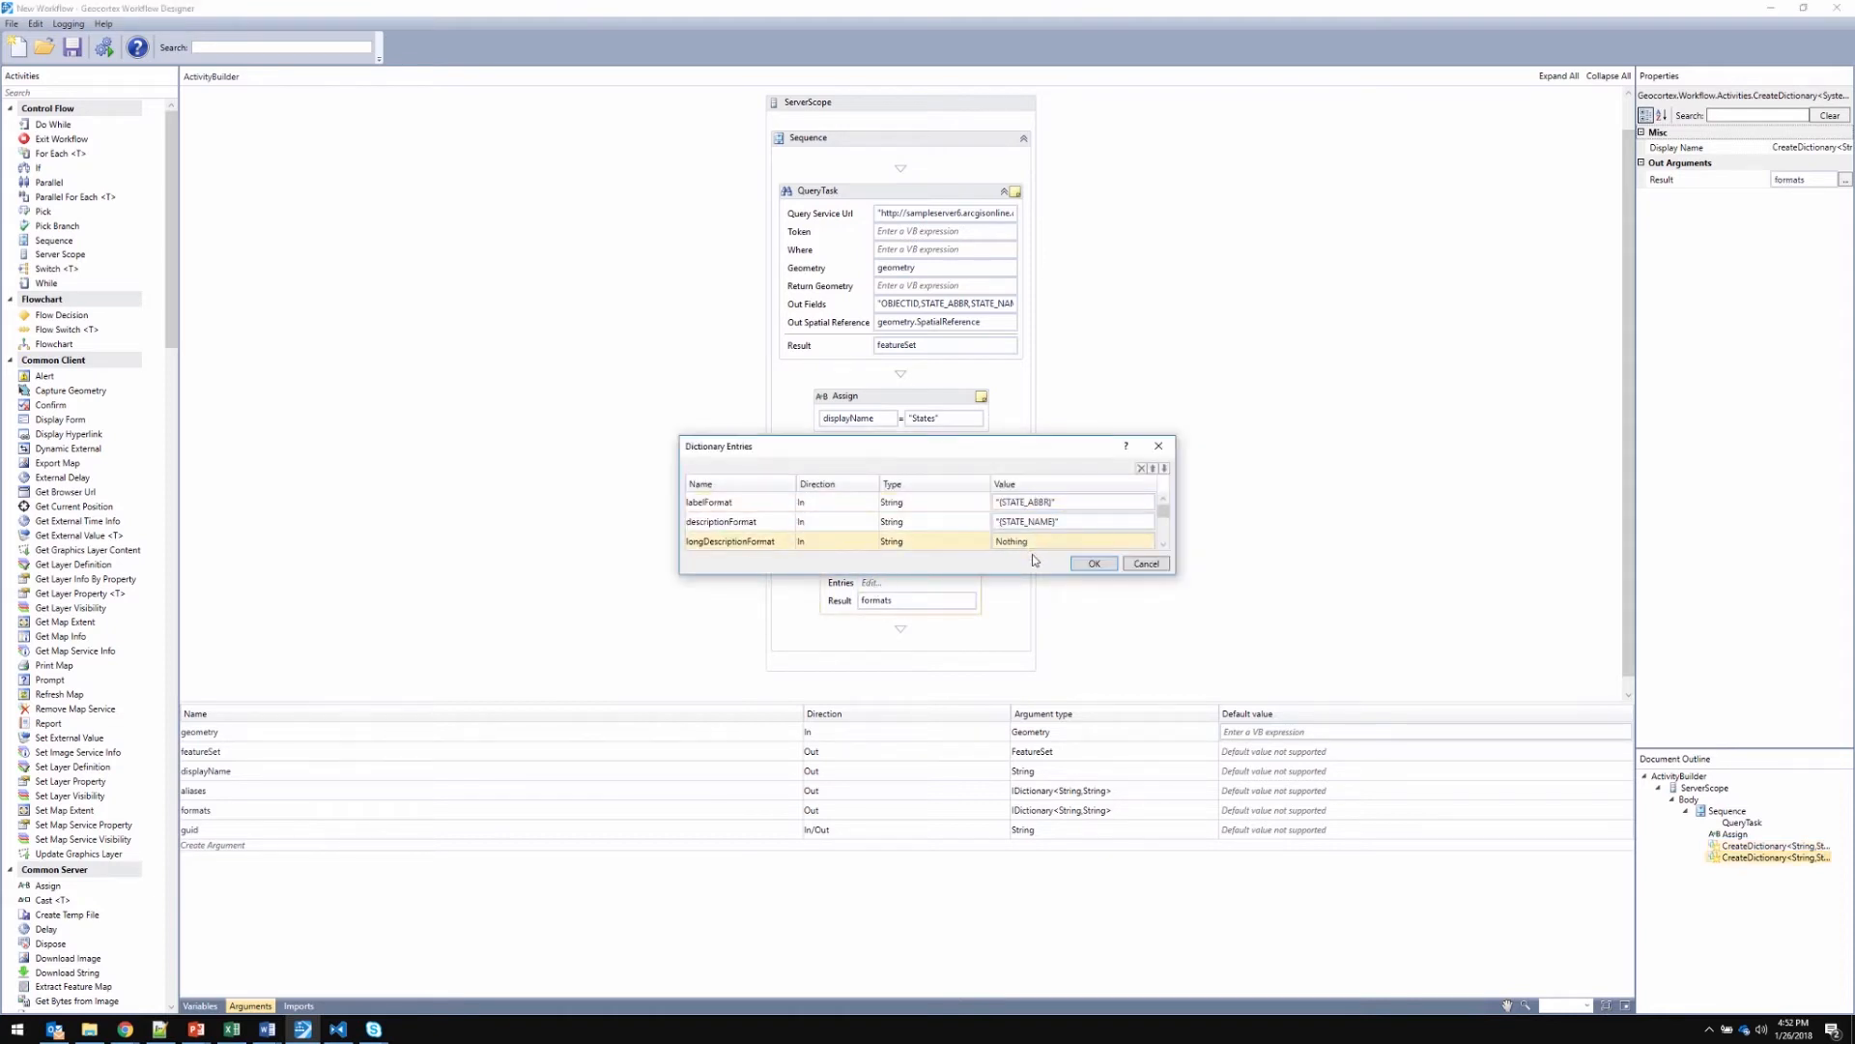
click(1159, 448)
click(1143, 518)
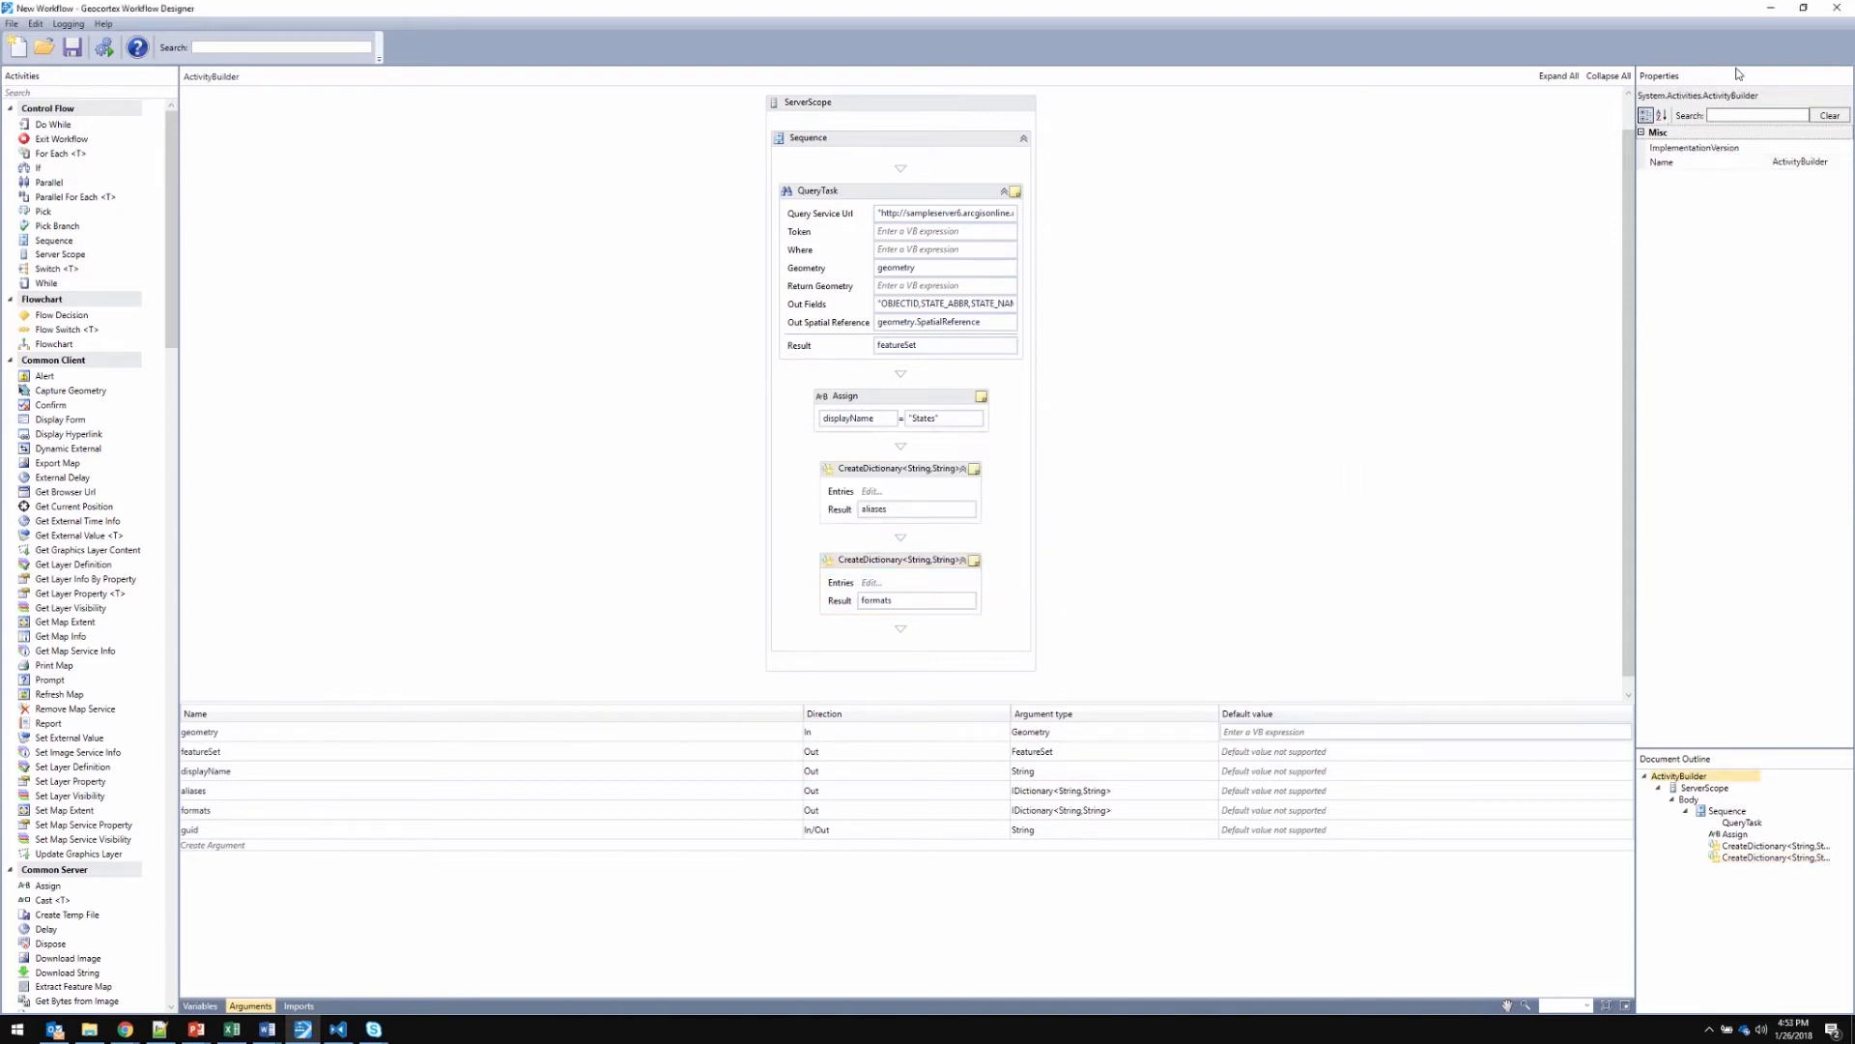
Return to Geocortex Essentials Manager in the browser and open the site's Workflows page
click(1773, 13)
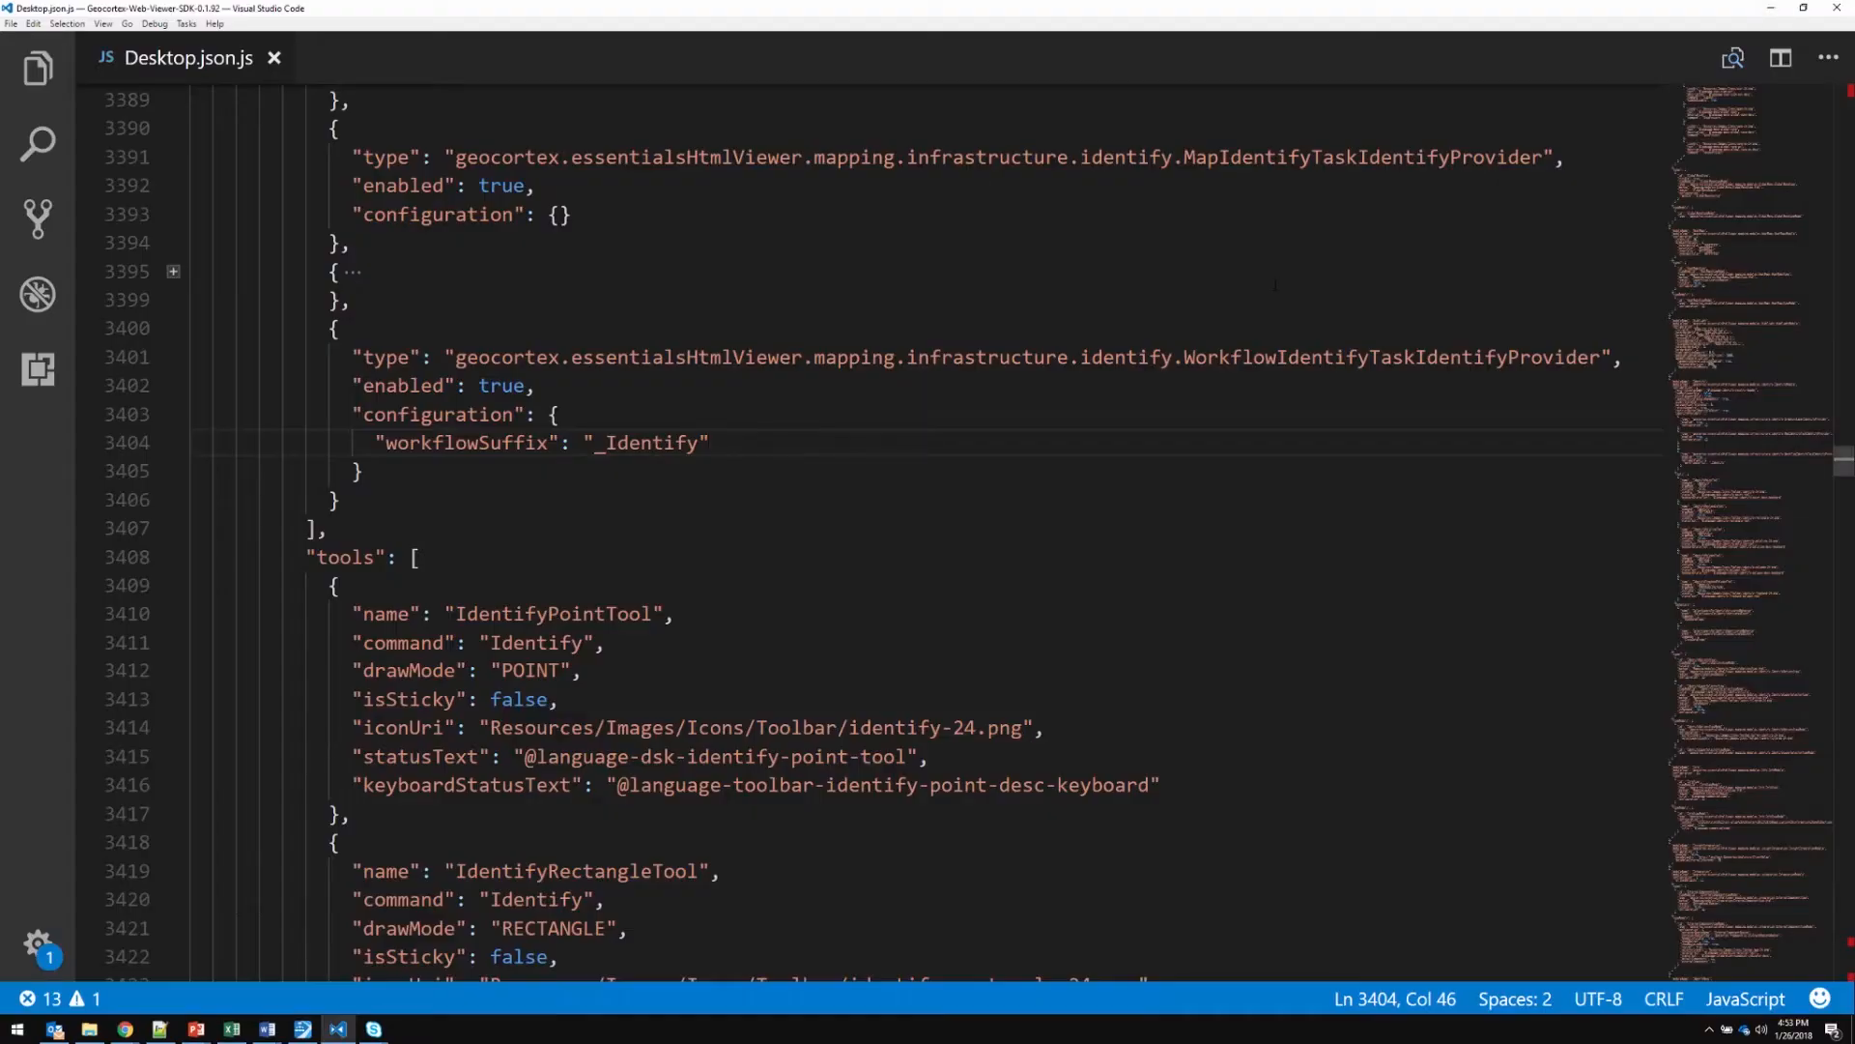
click(1772, 10)
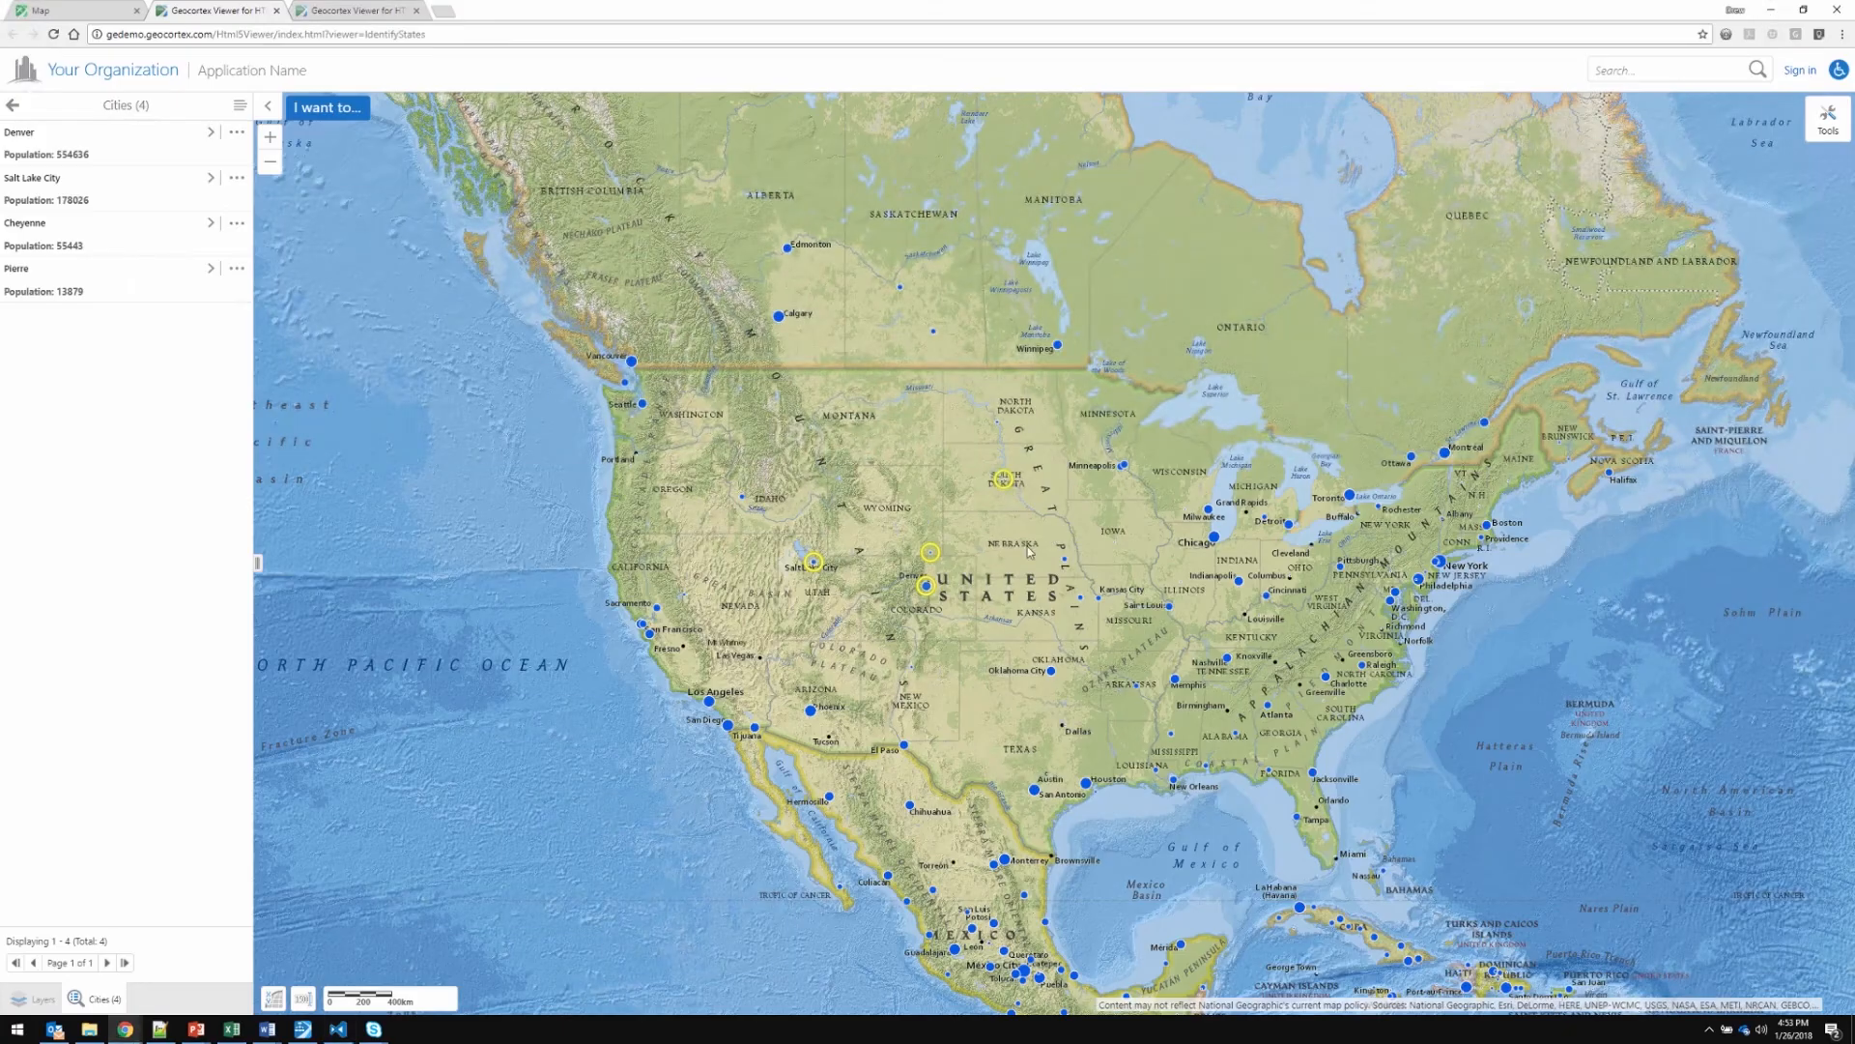
click(100, 19)
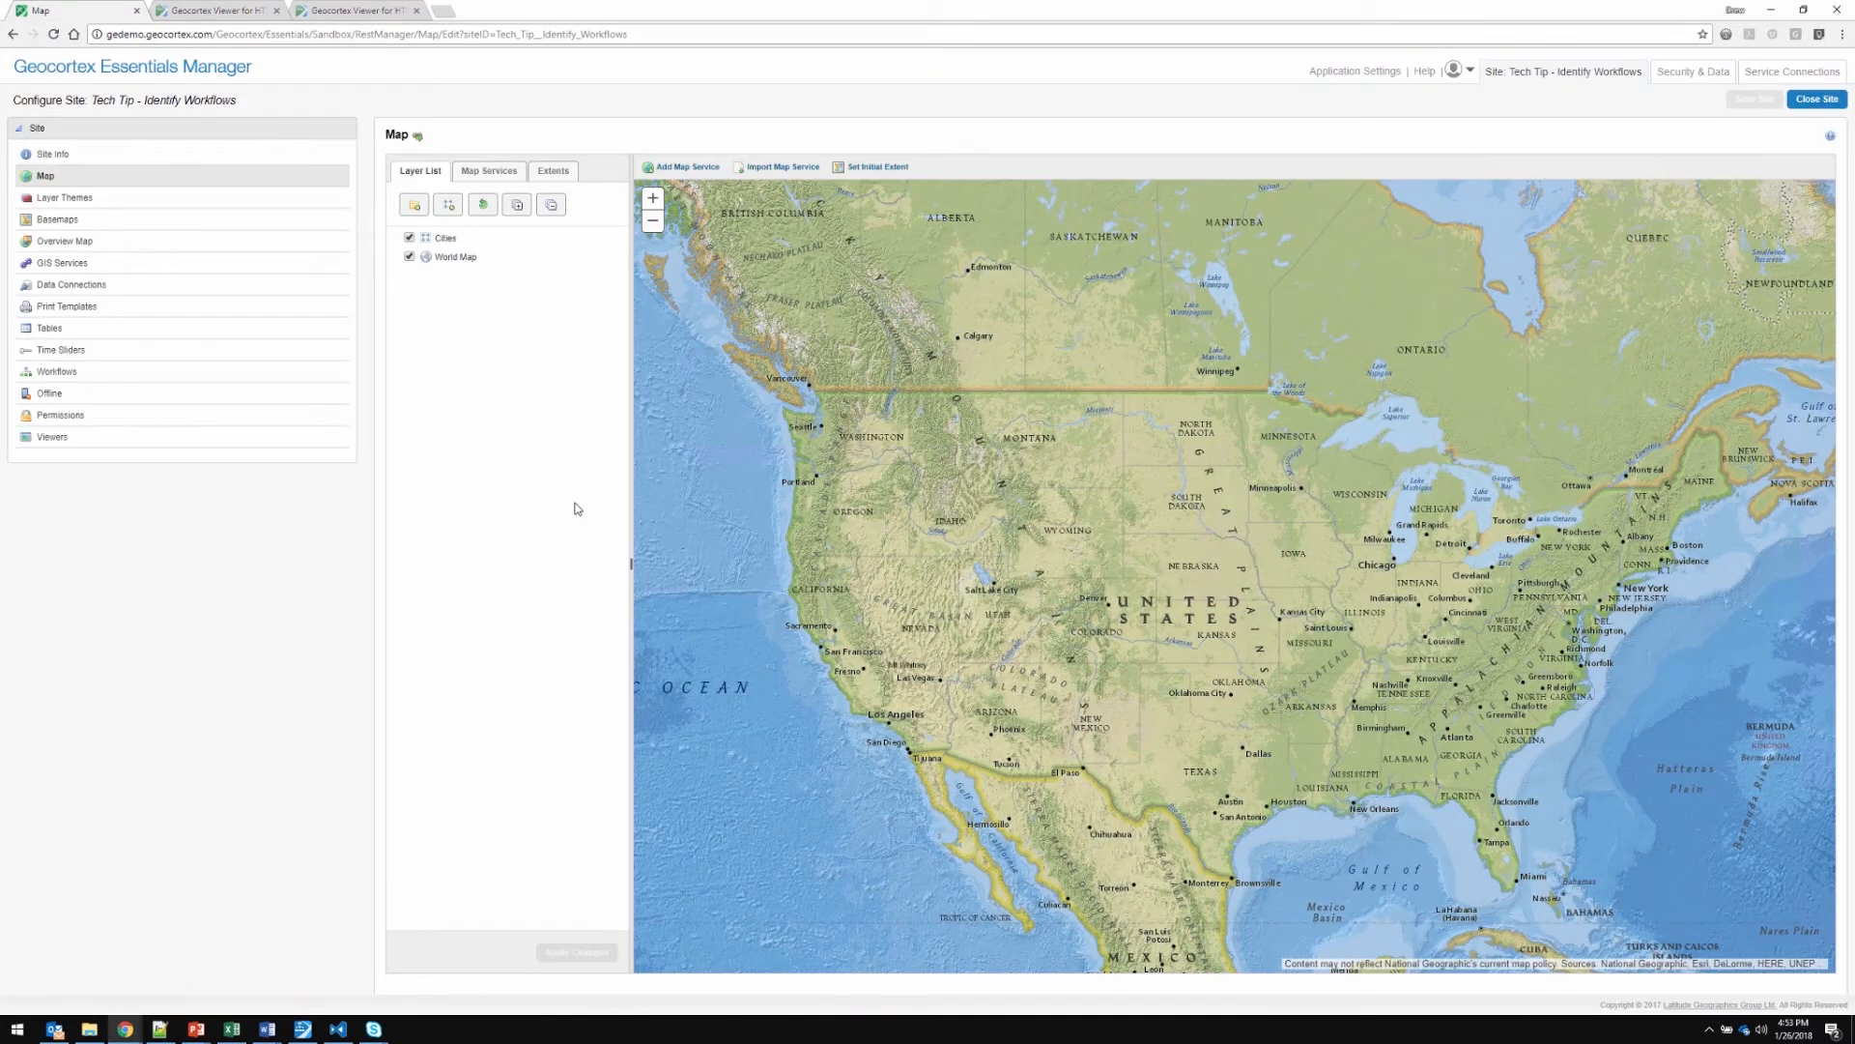
click(55, 374)
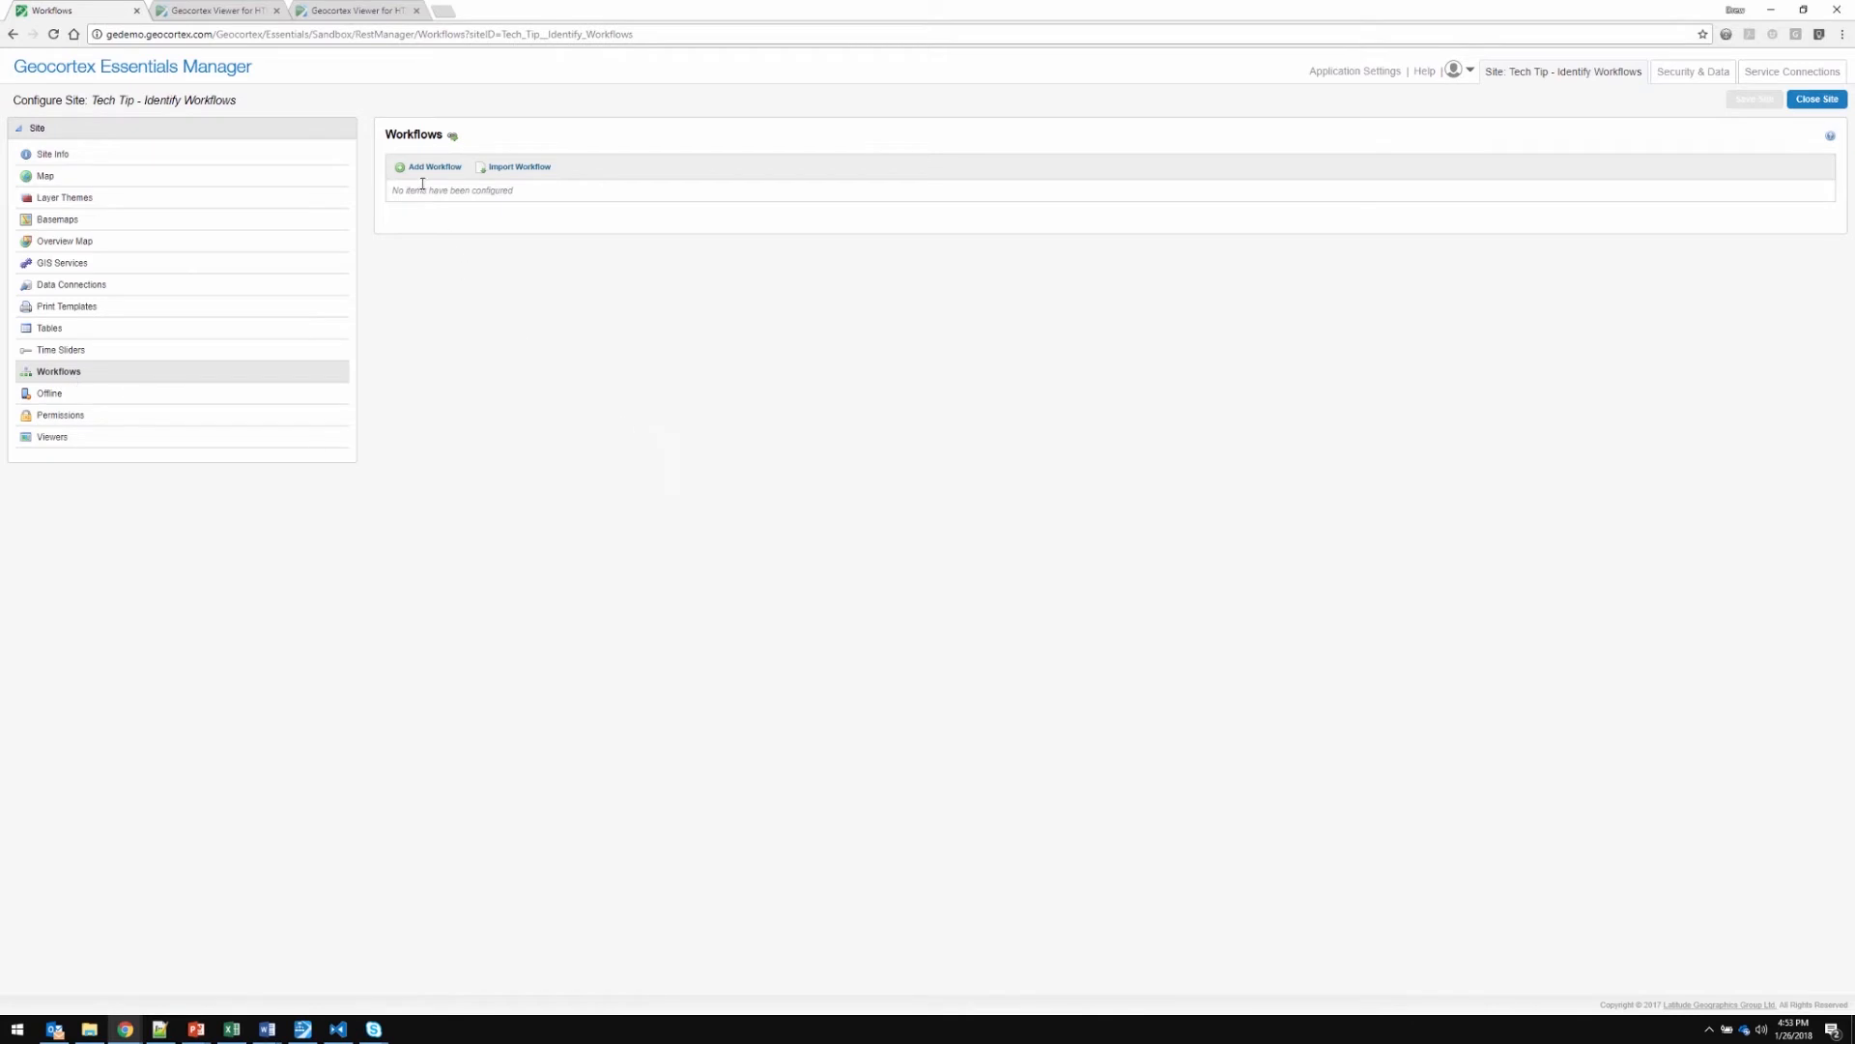
Start adding a workflow to the site with HelloWorld_Identify as its display name and ID
click(423, 173)
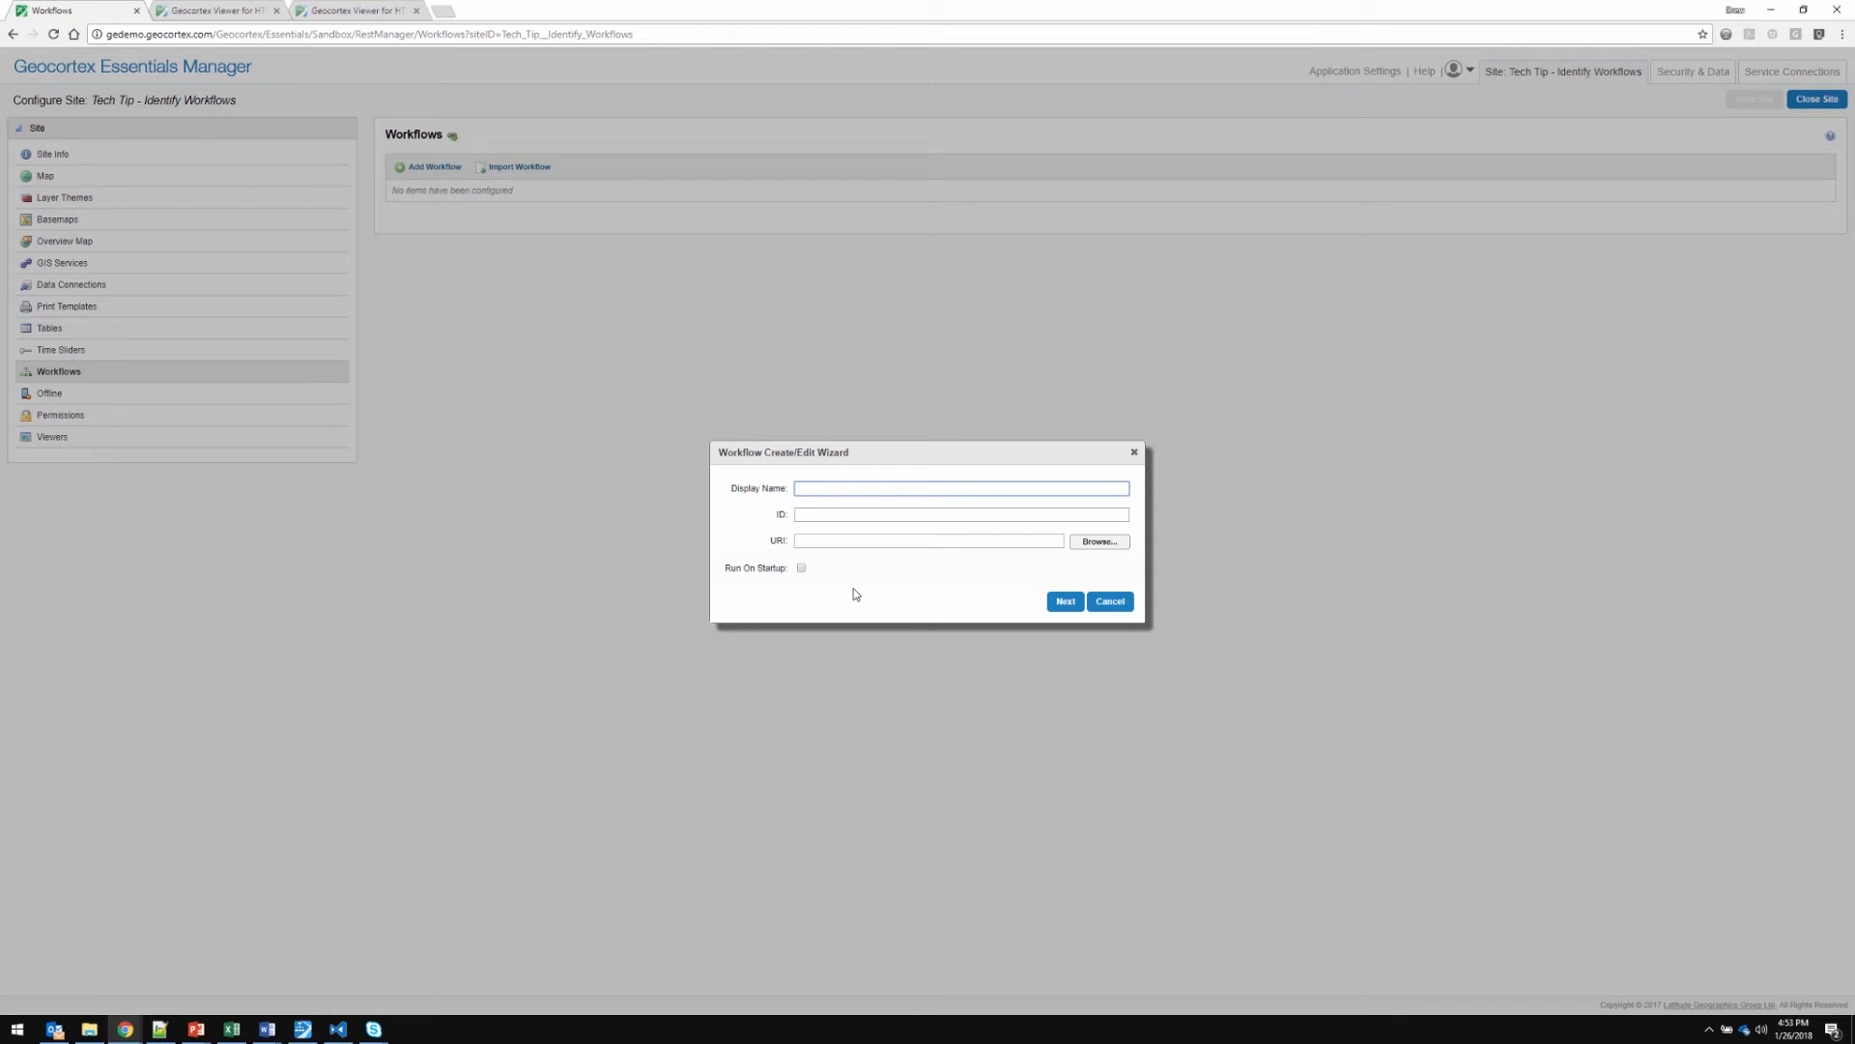
text(HelloWorld_Identify)
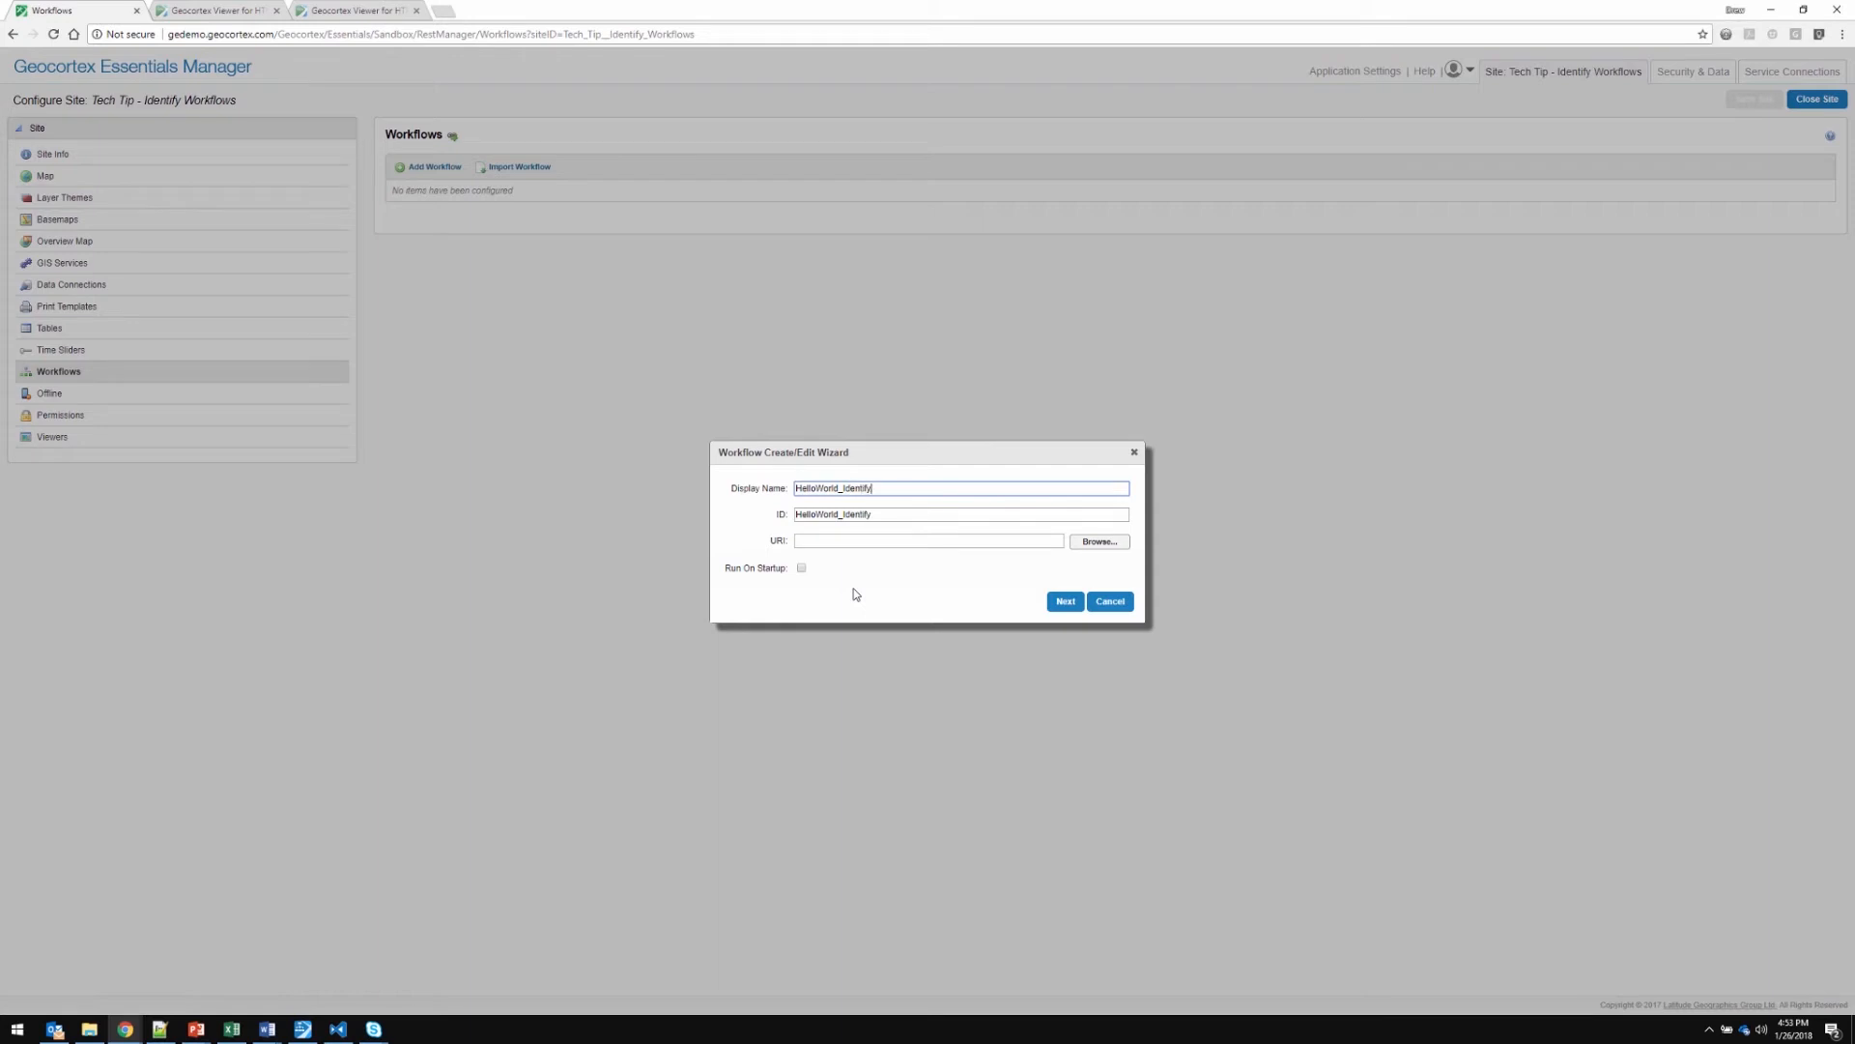
click(901, 517)
Browse for the workflow's URI and open the Resources folder inside the Tech_Tip__Identify_Workflows site folder
click(874, 540)
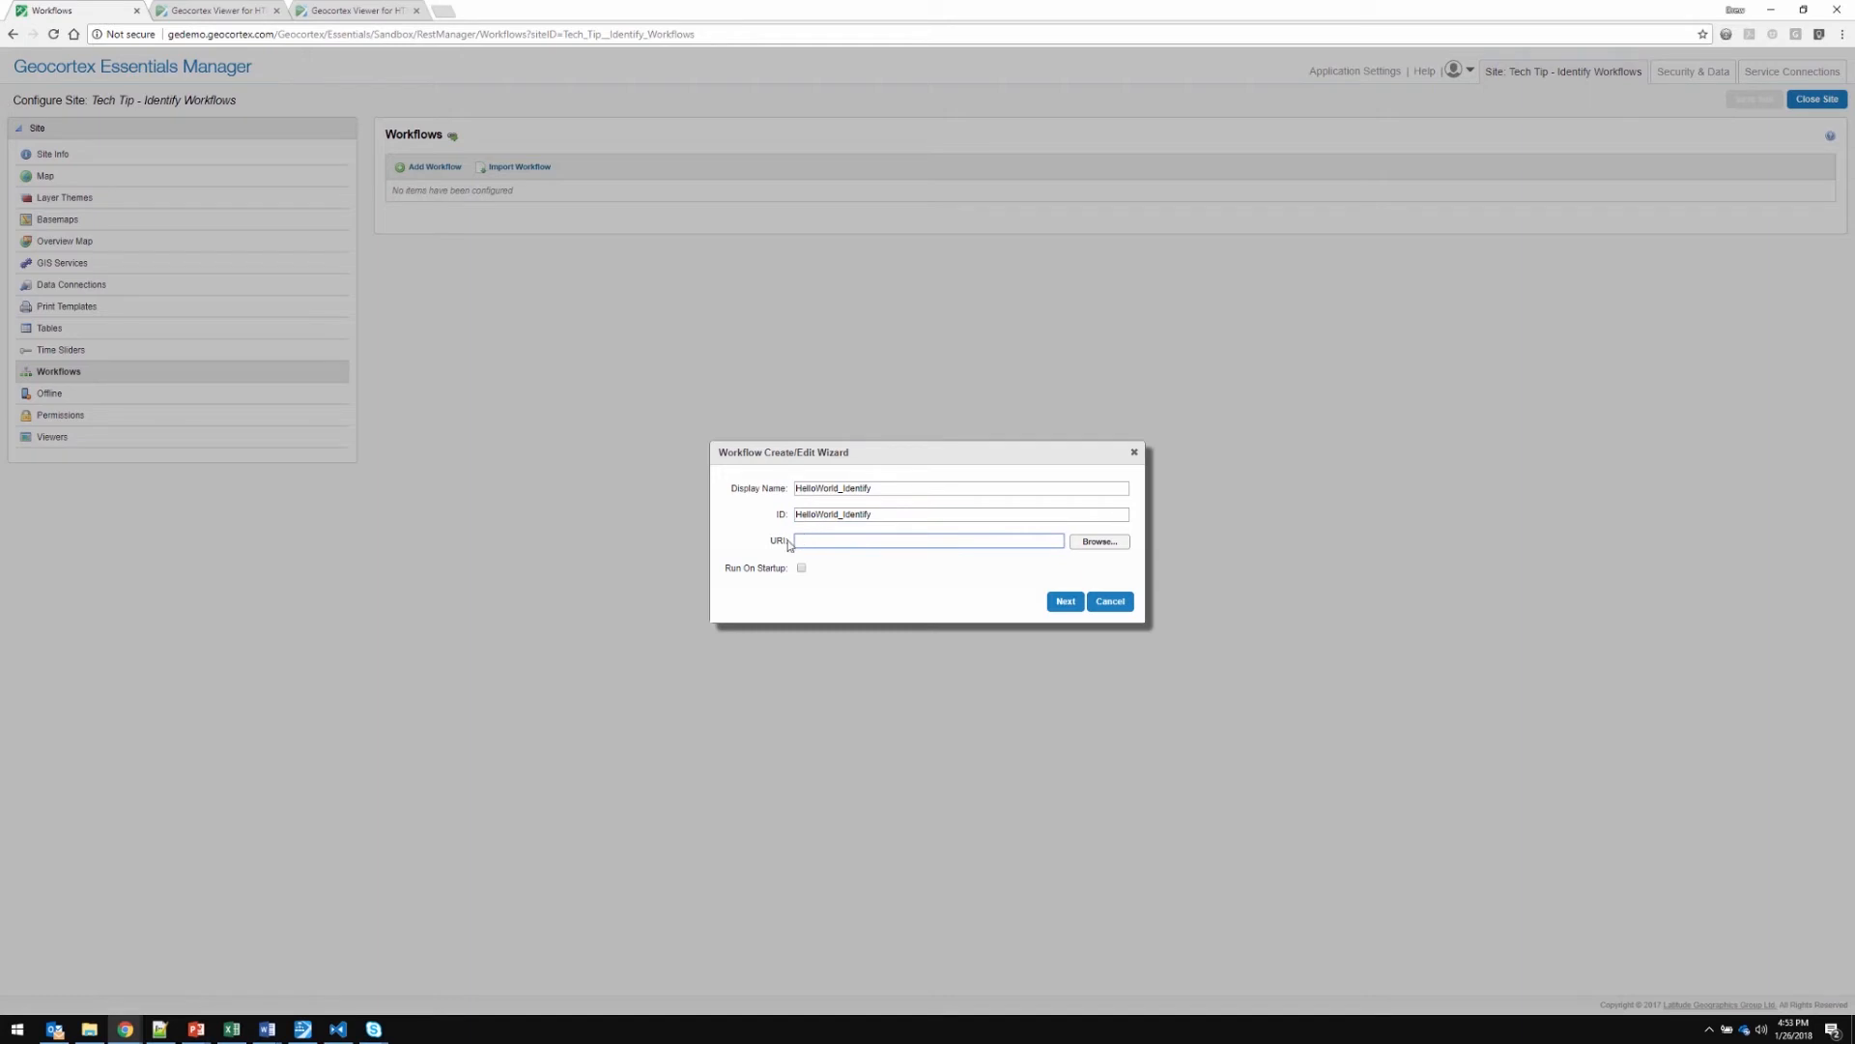
click(1086, 545)
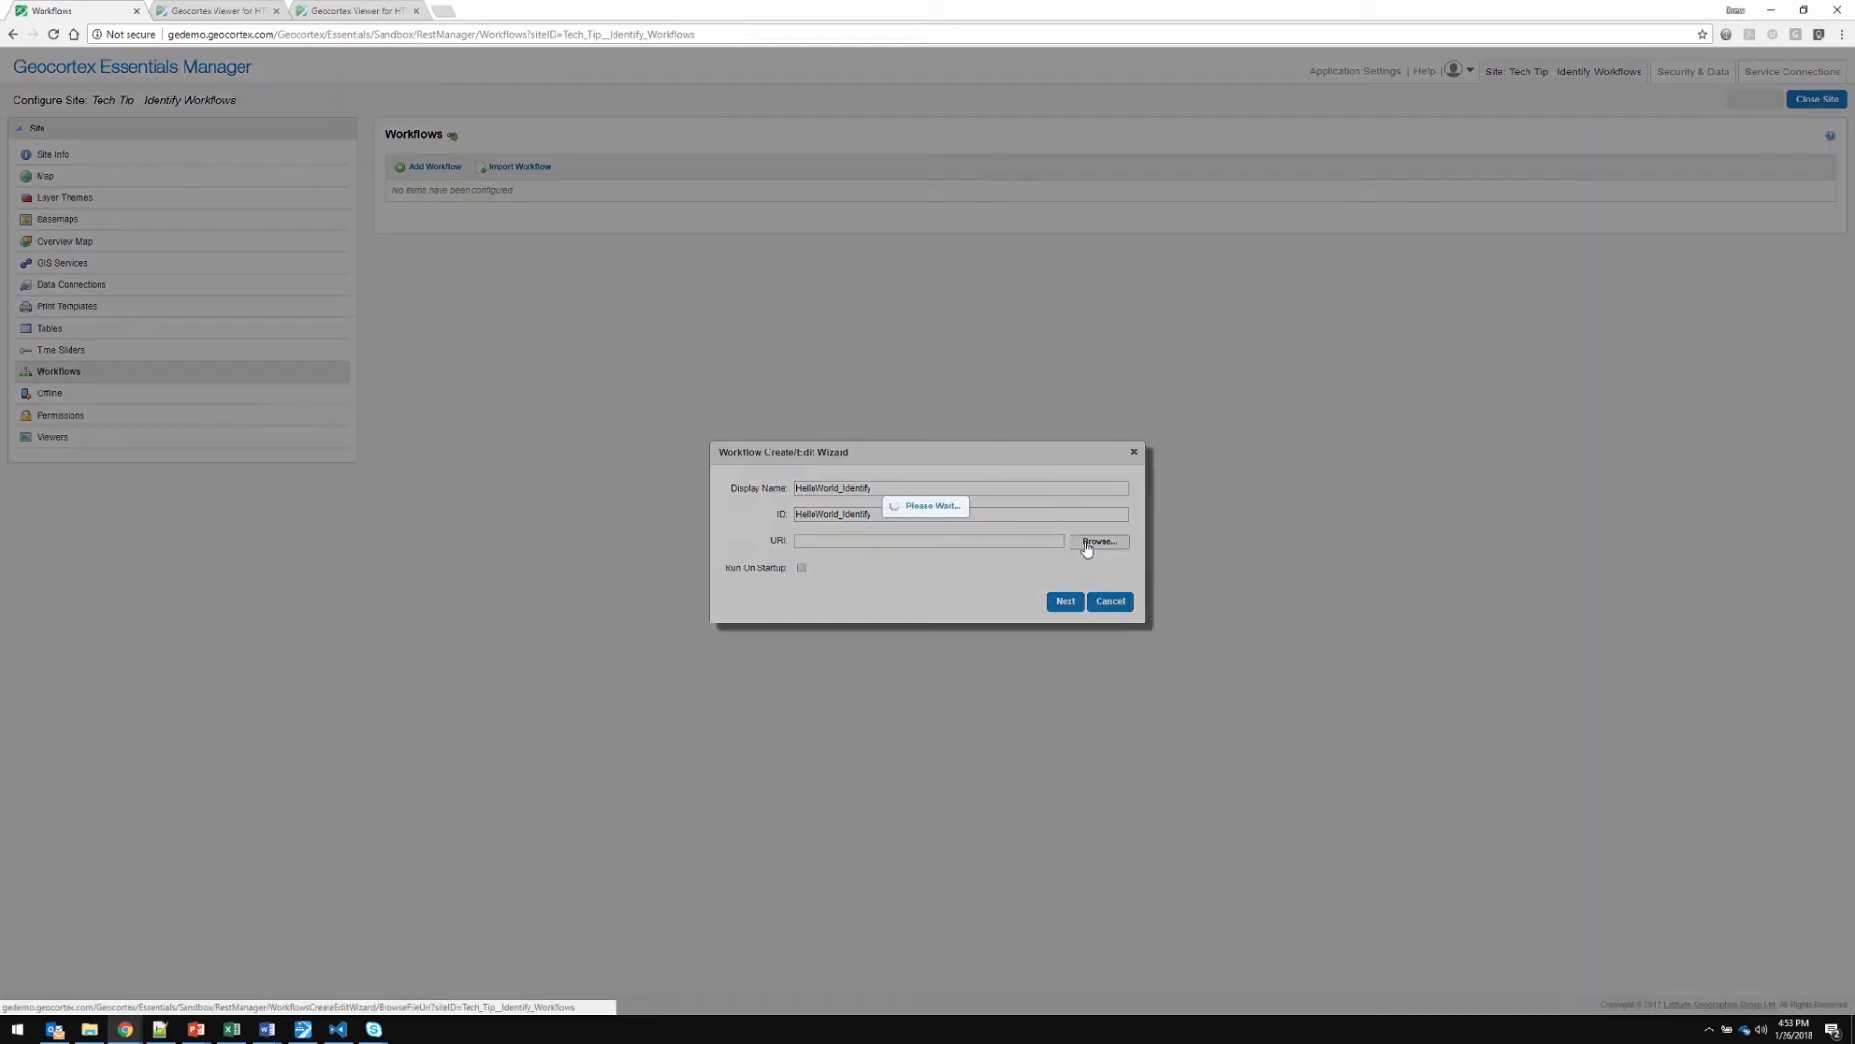
drag(833, 430, 833, 614)
click(800, 600)
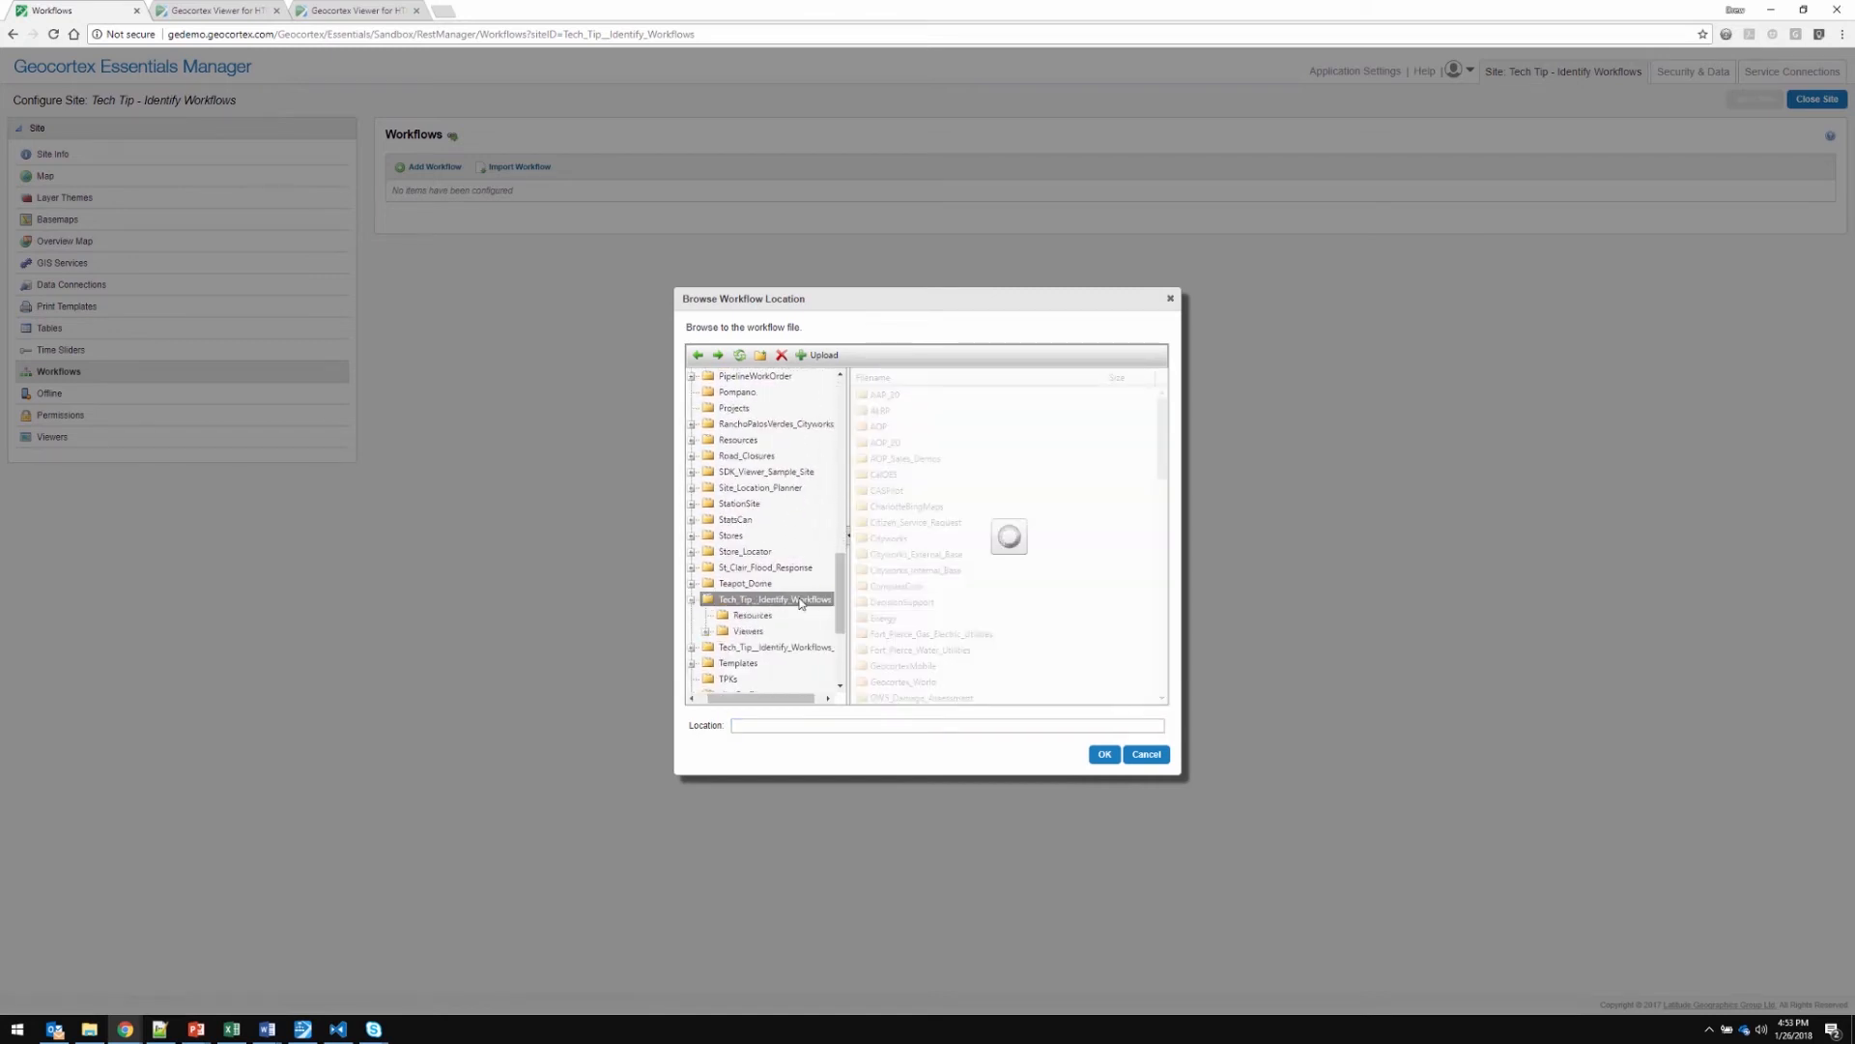
double_click(878, 400)
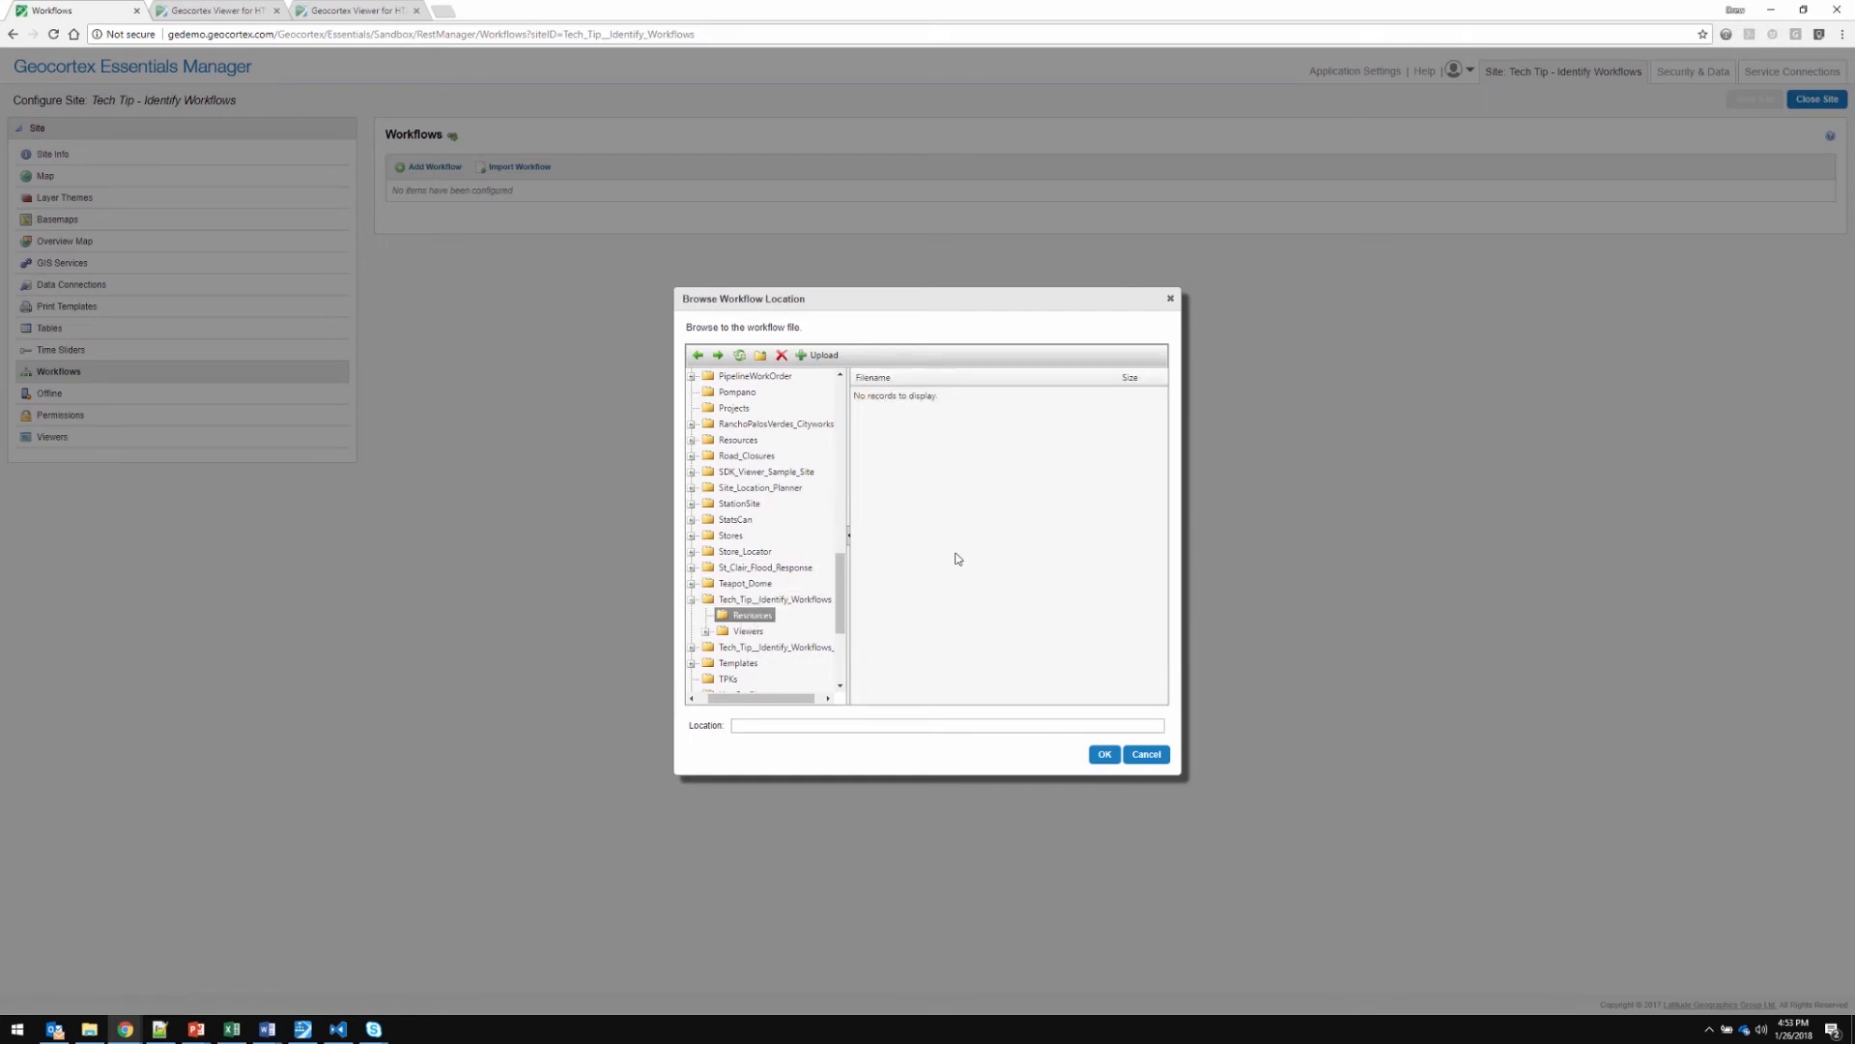
Upload HelloWorldIdentify.xaml from the Tech Tip folder into Resources and use it as the workflow's URI
click(819, 357)
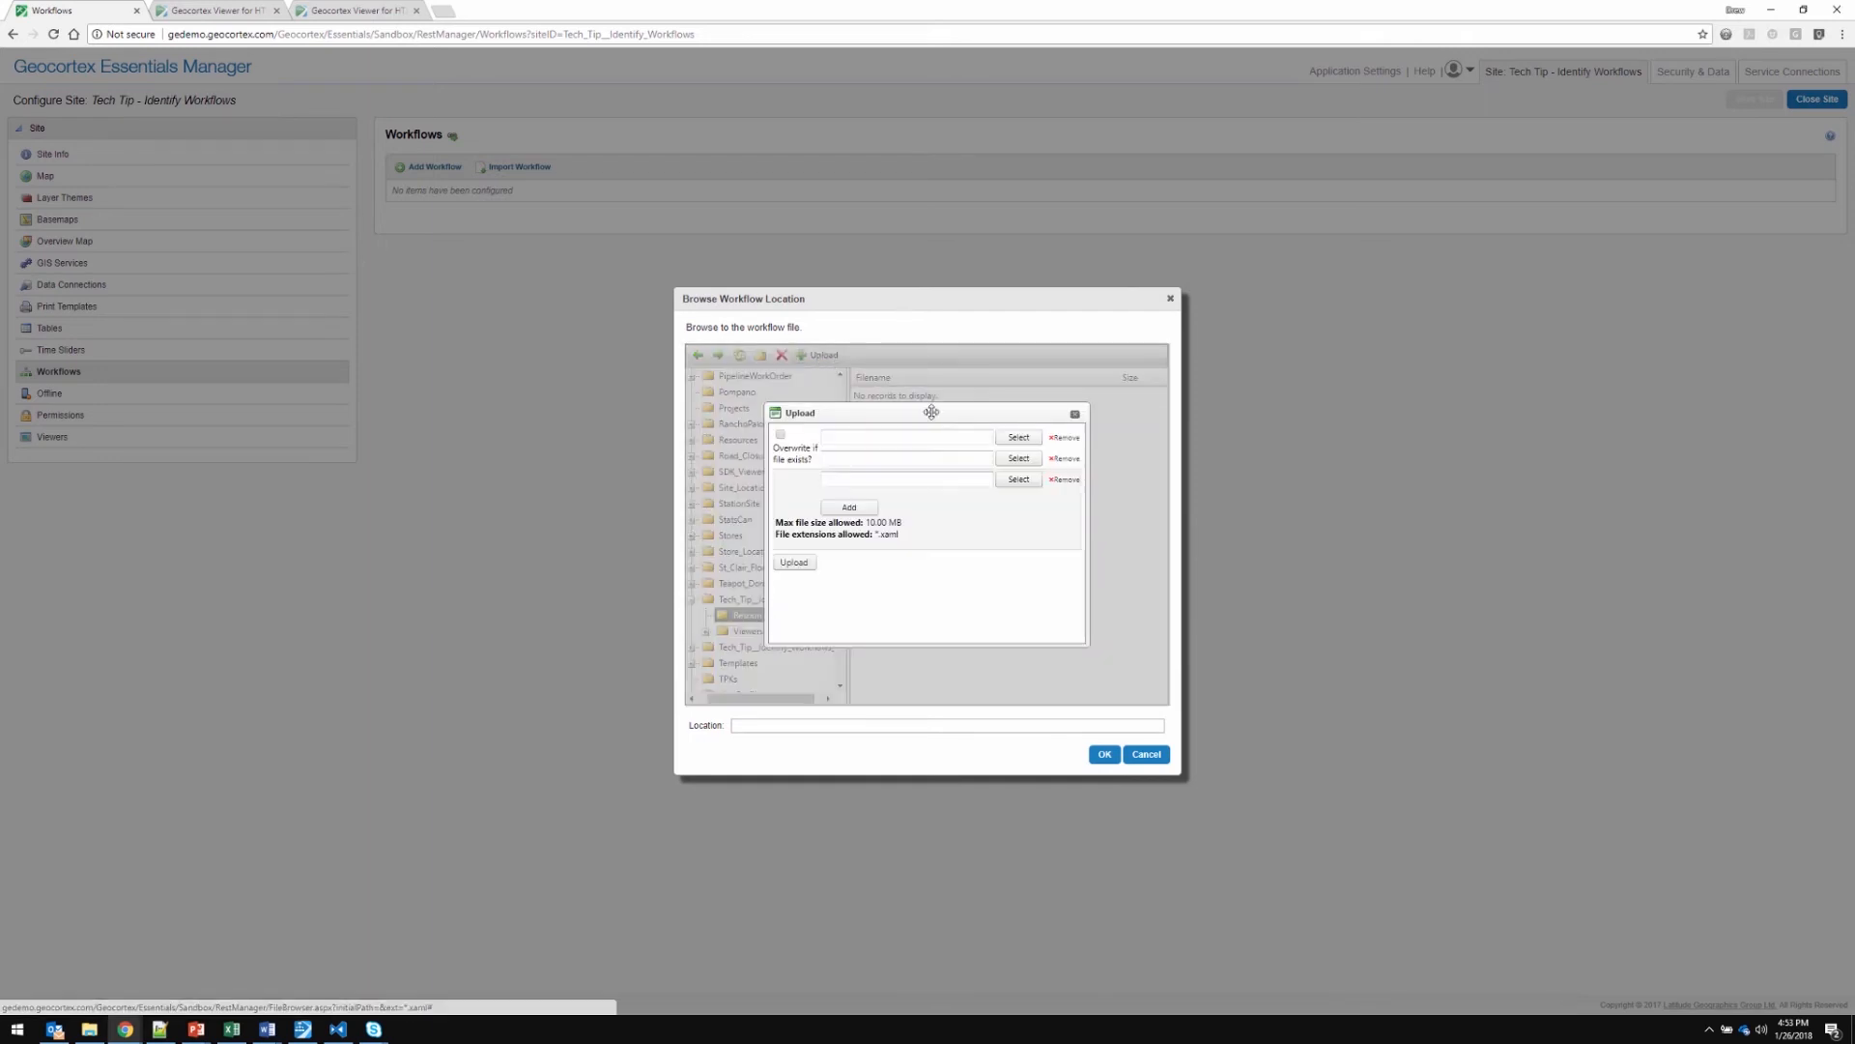
click(1017, 443)
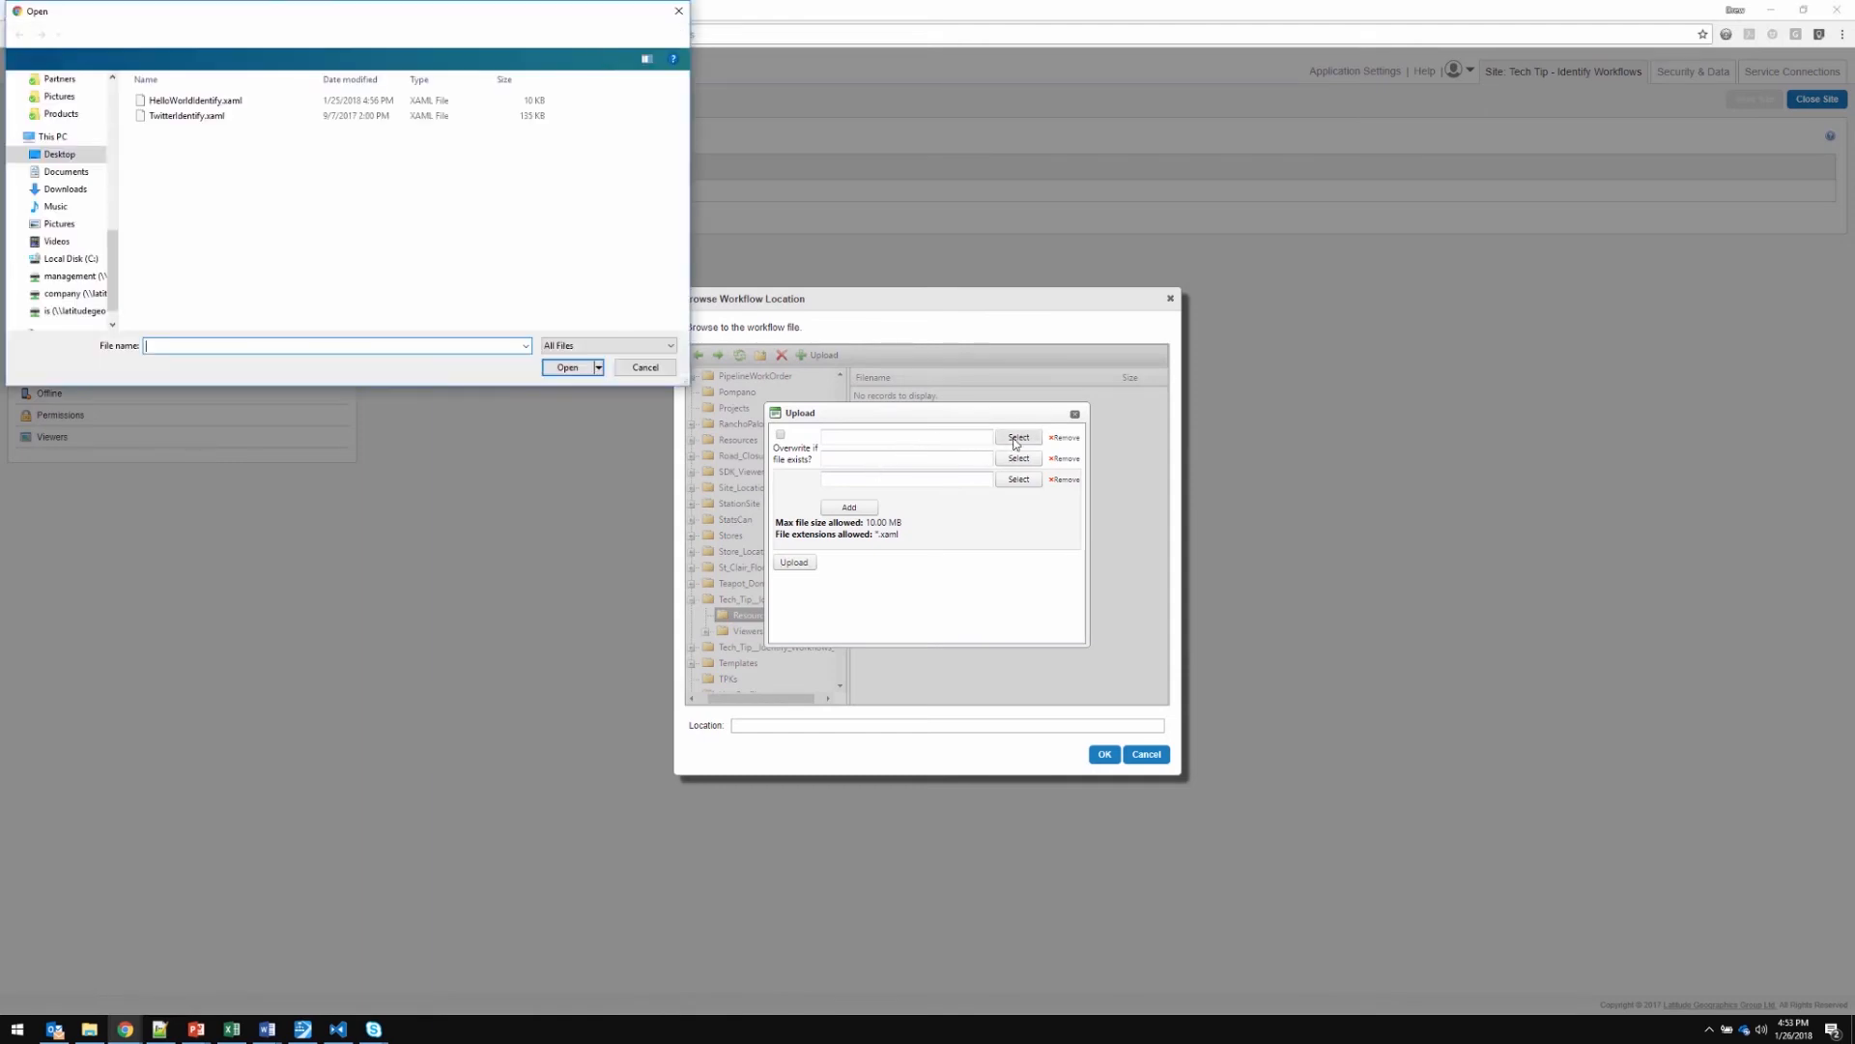
click(165, 106)
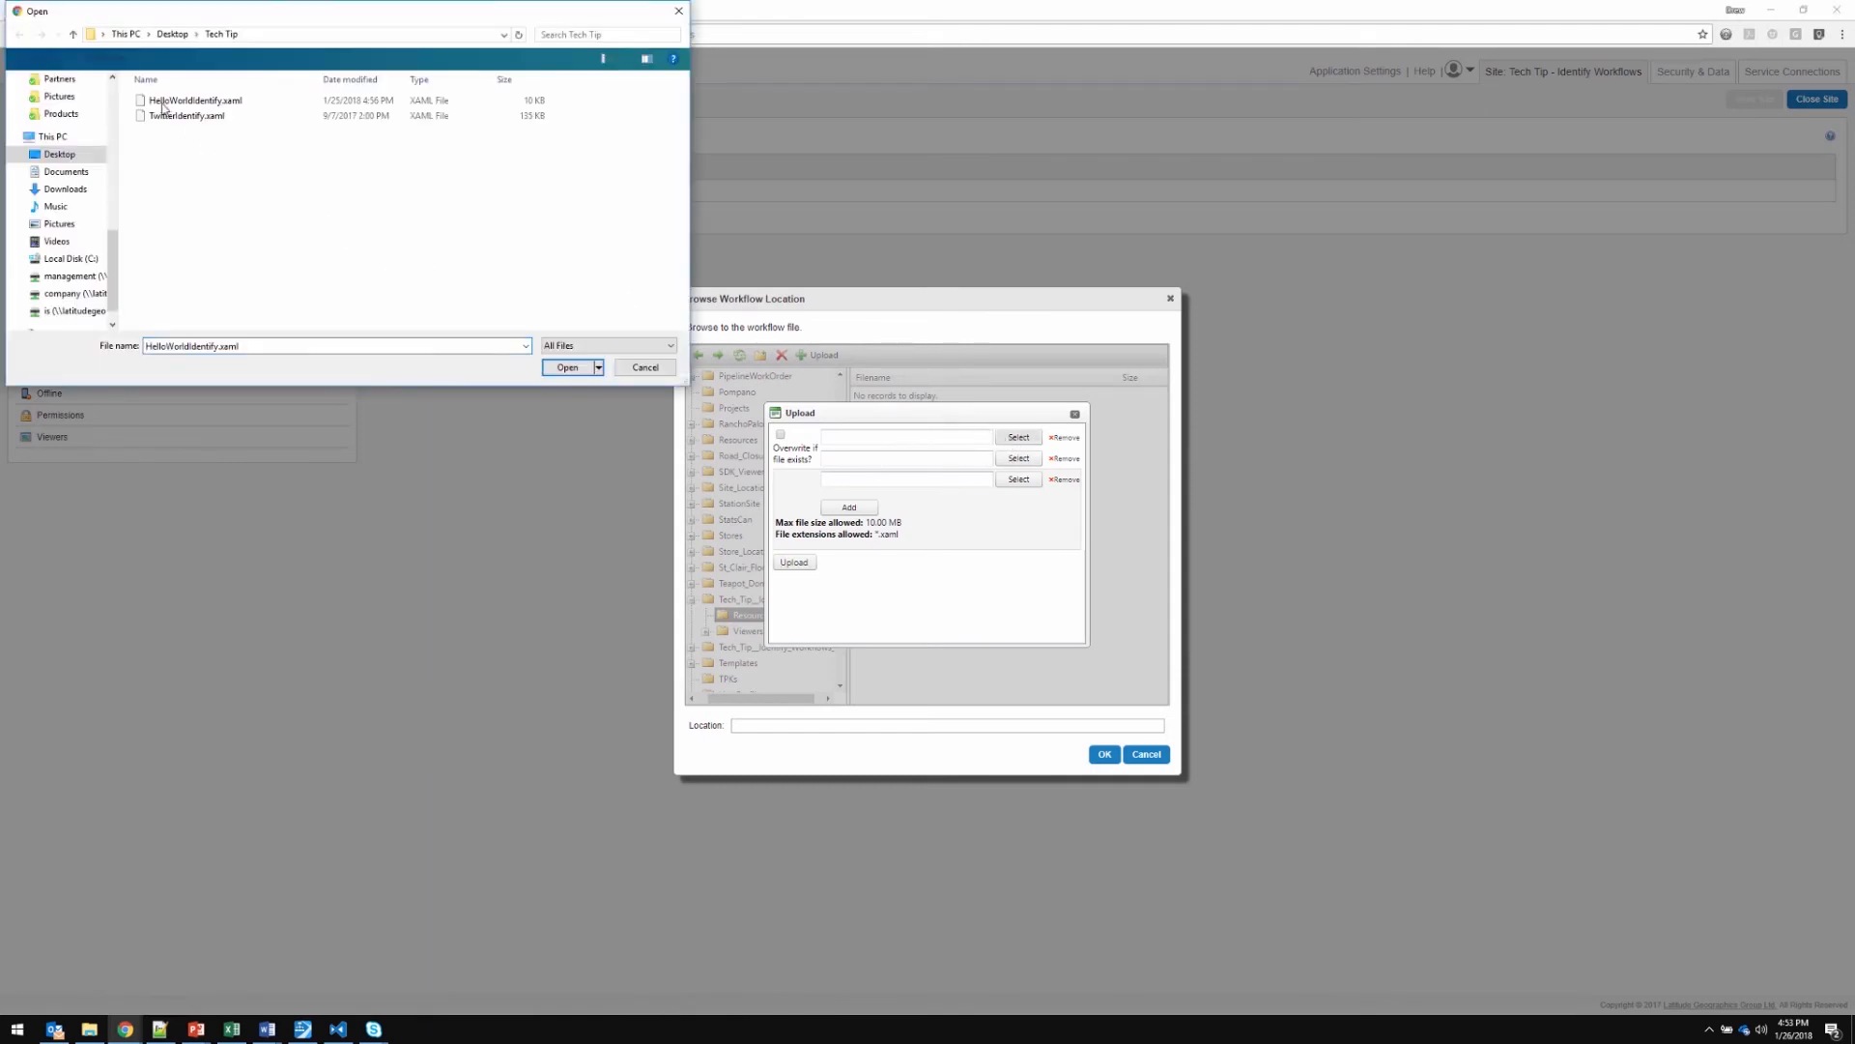
click(200, 104)
click(565, 368)
click(564, 375)
click(793, 562)
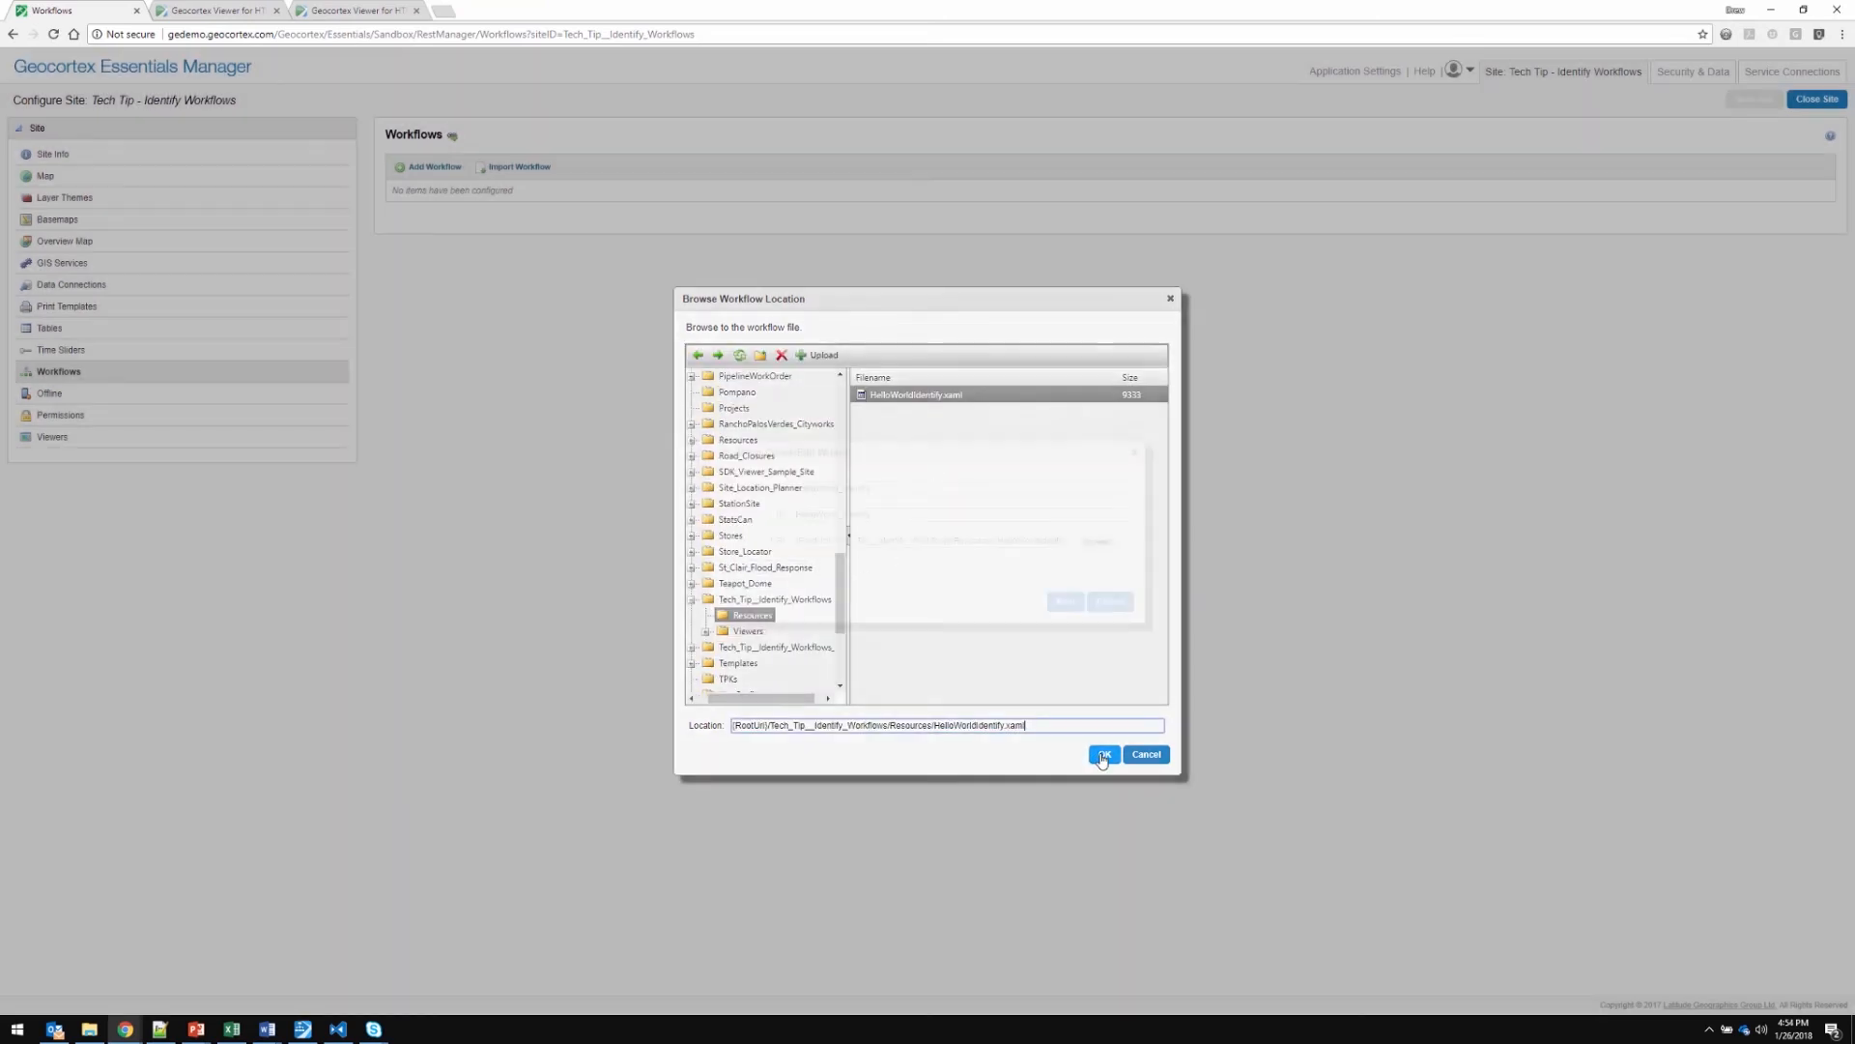
click(1100, 755)
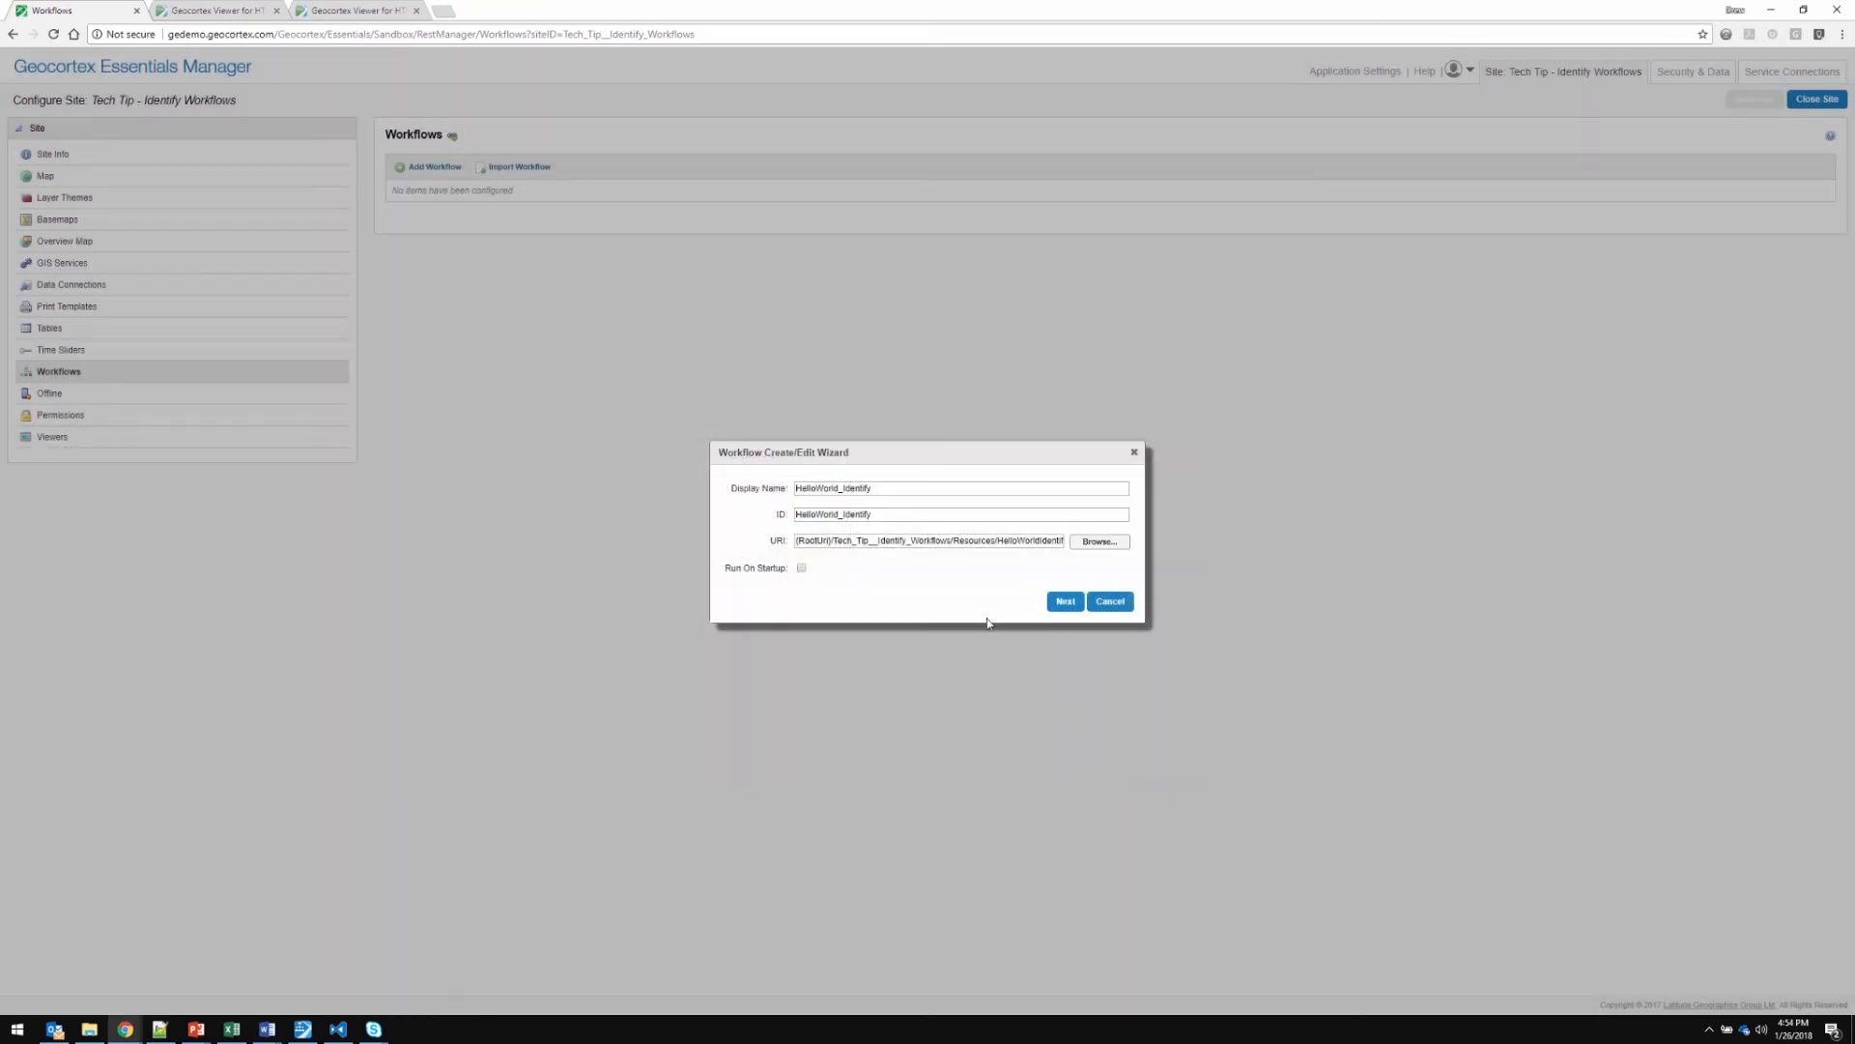
Finish adding the workflow with the geometry and guid arguments left blank, and save the site
click(1063, 603)
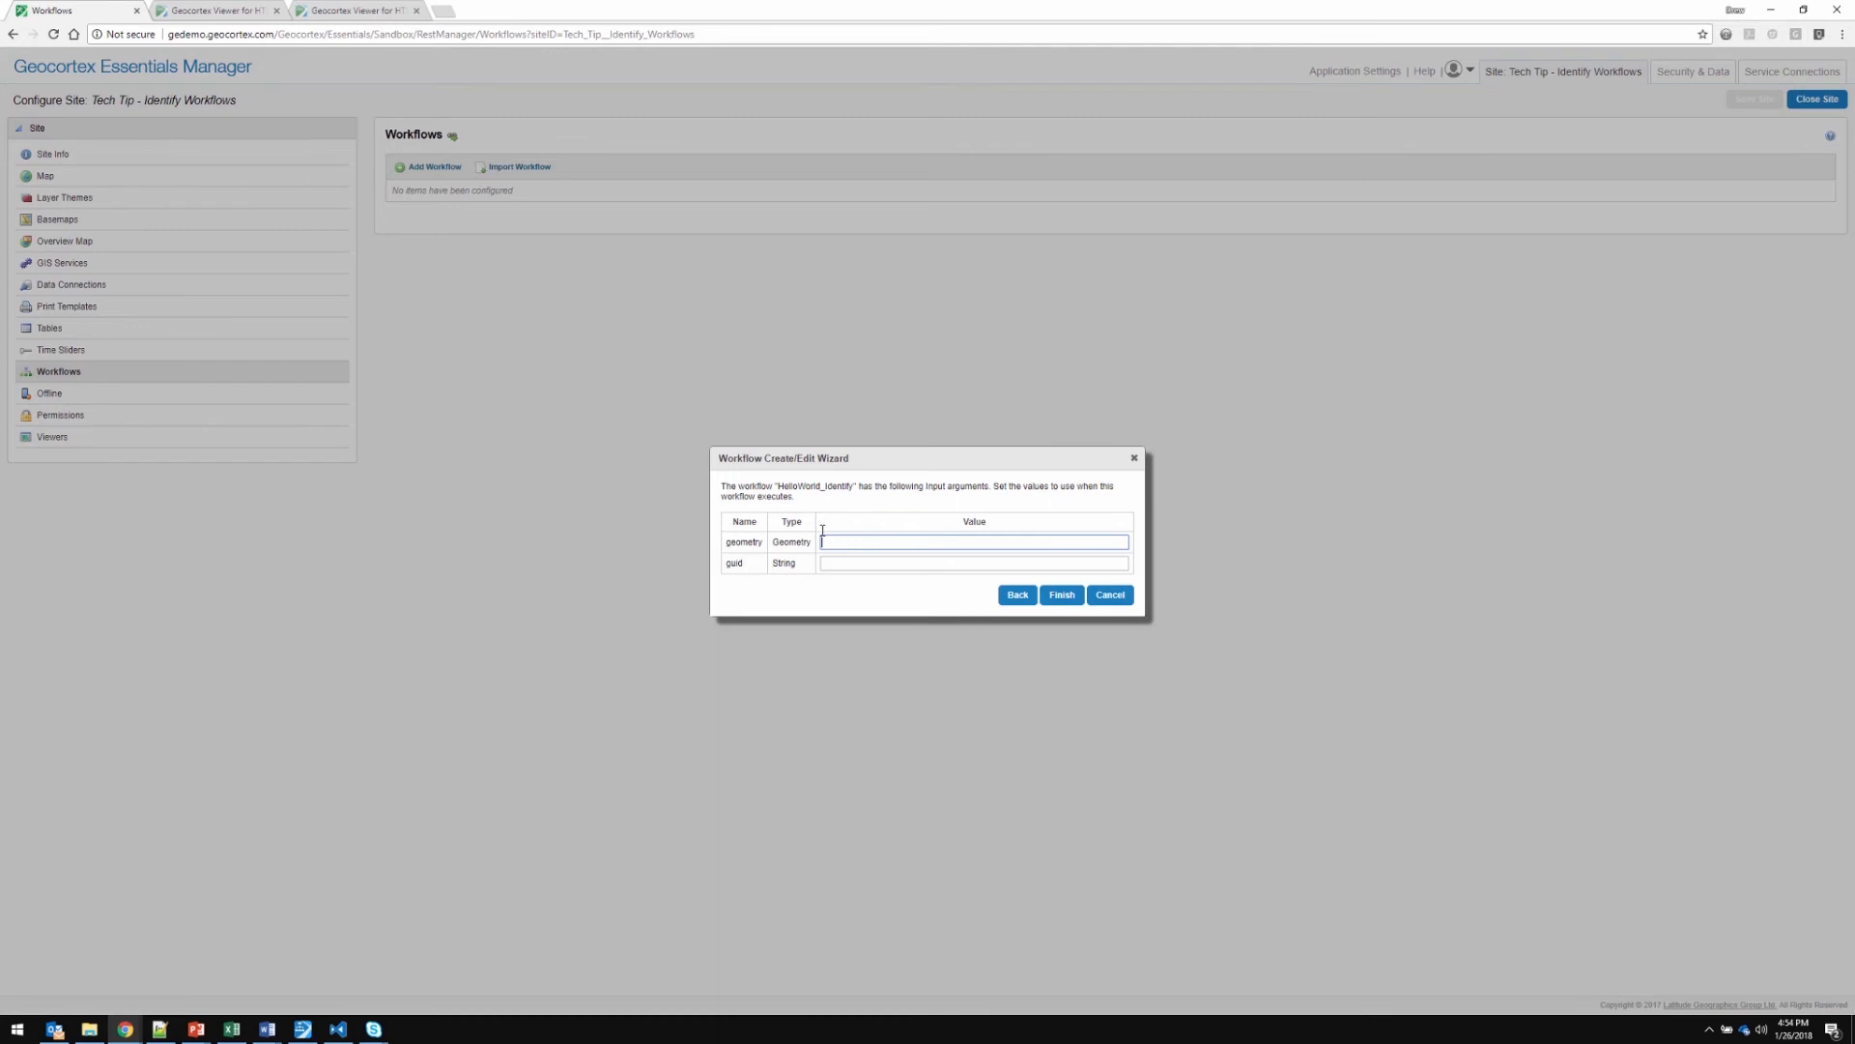
click(1063, 595)
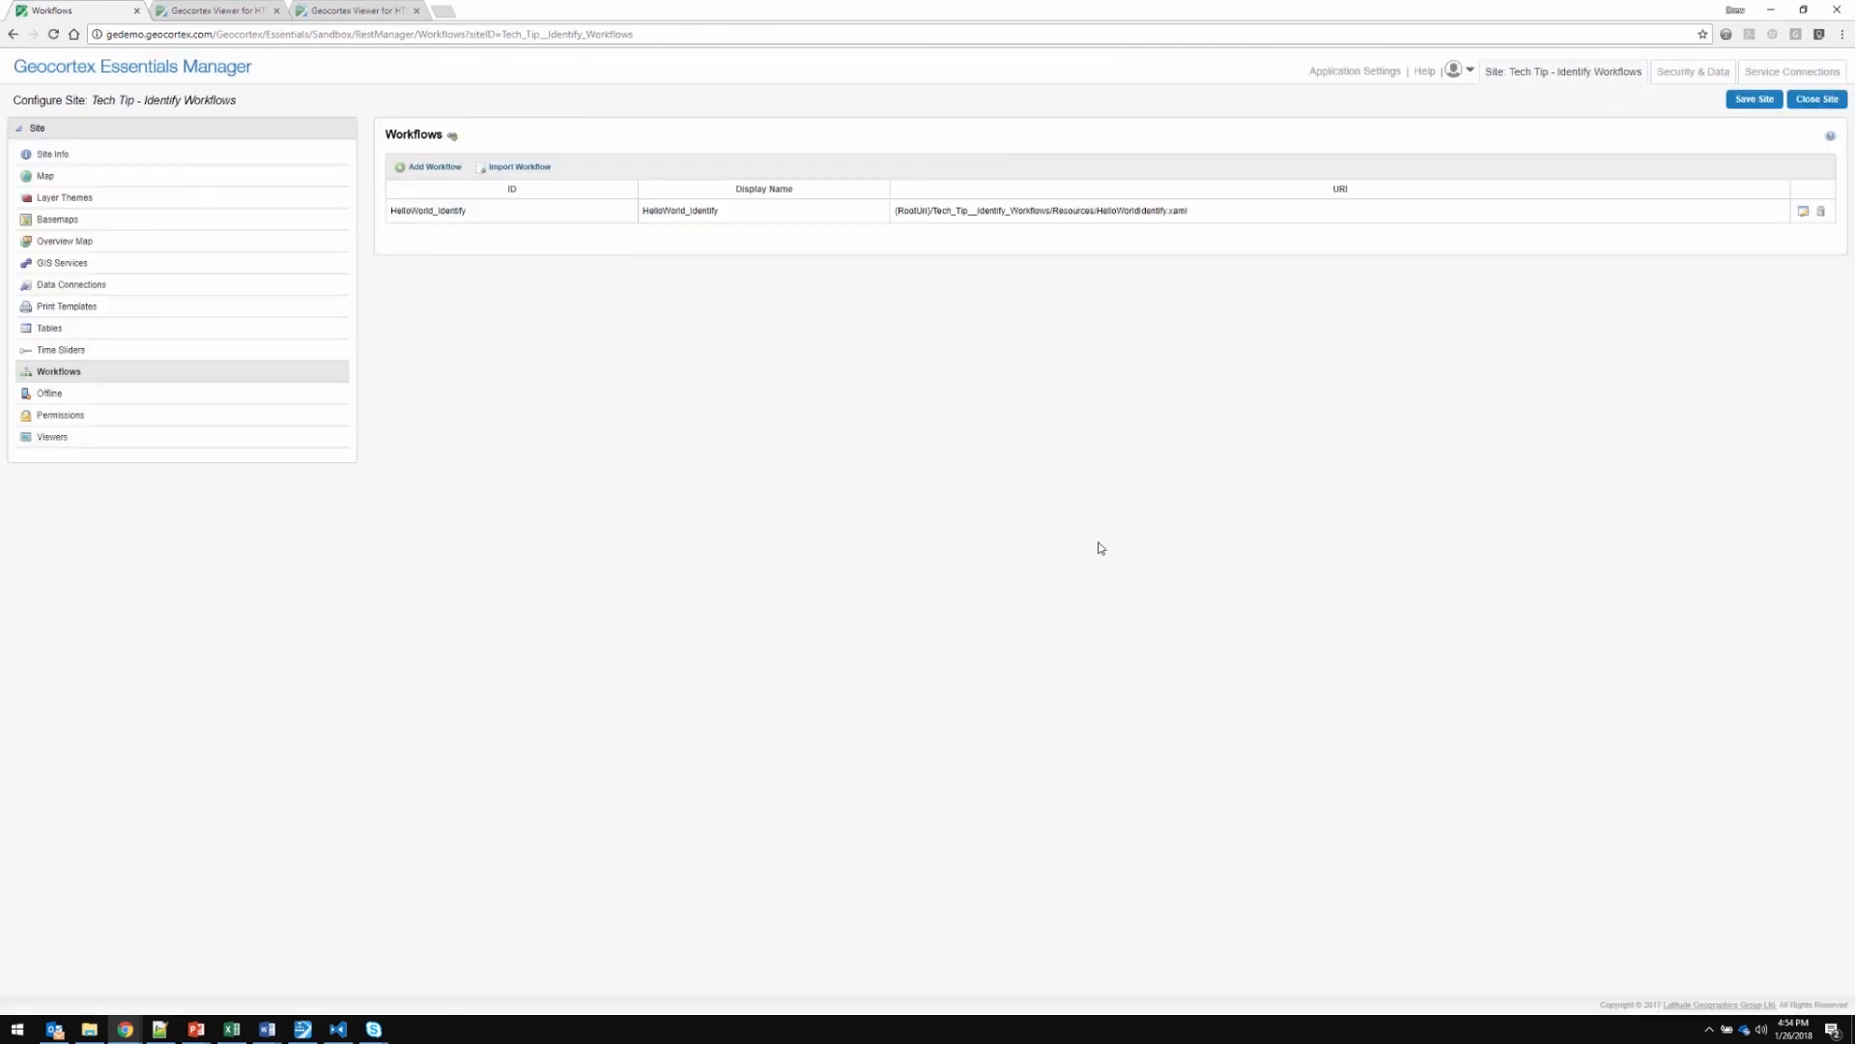
click(1749, 105)
Reload the IdentifyStates viewer, identify features within a rectangle over the western United States, and expand the States results
click(208, 9)
click(53, 35)
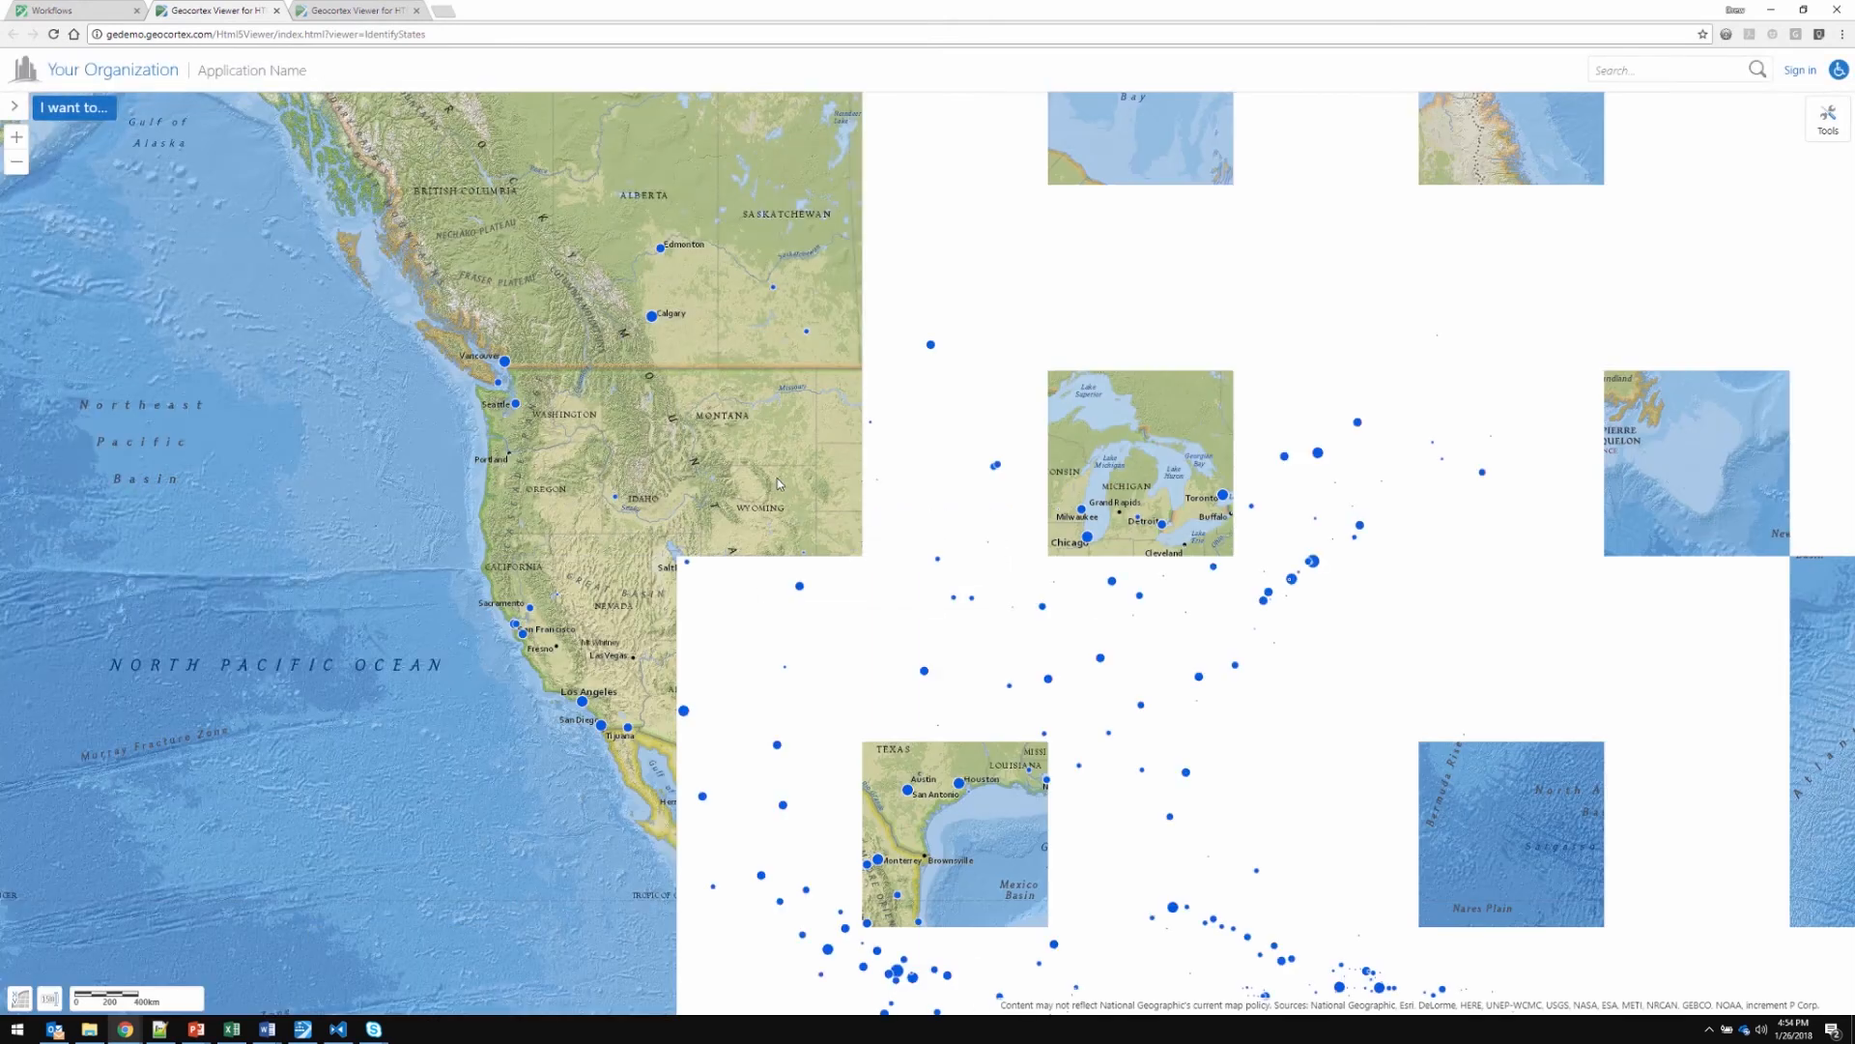
click(94, 110)
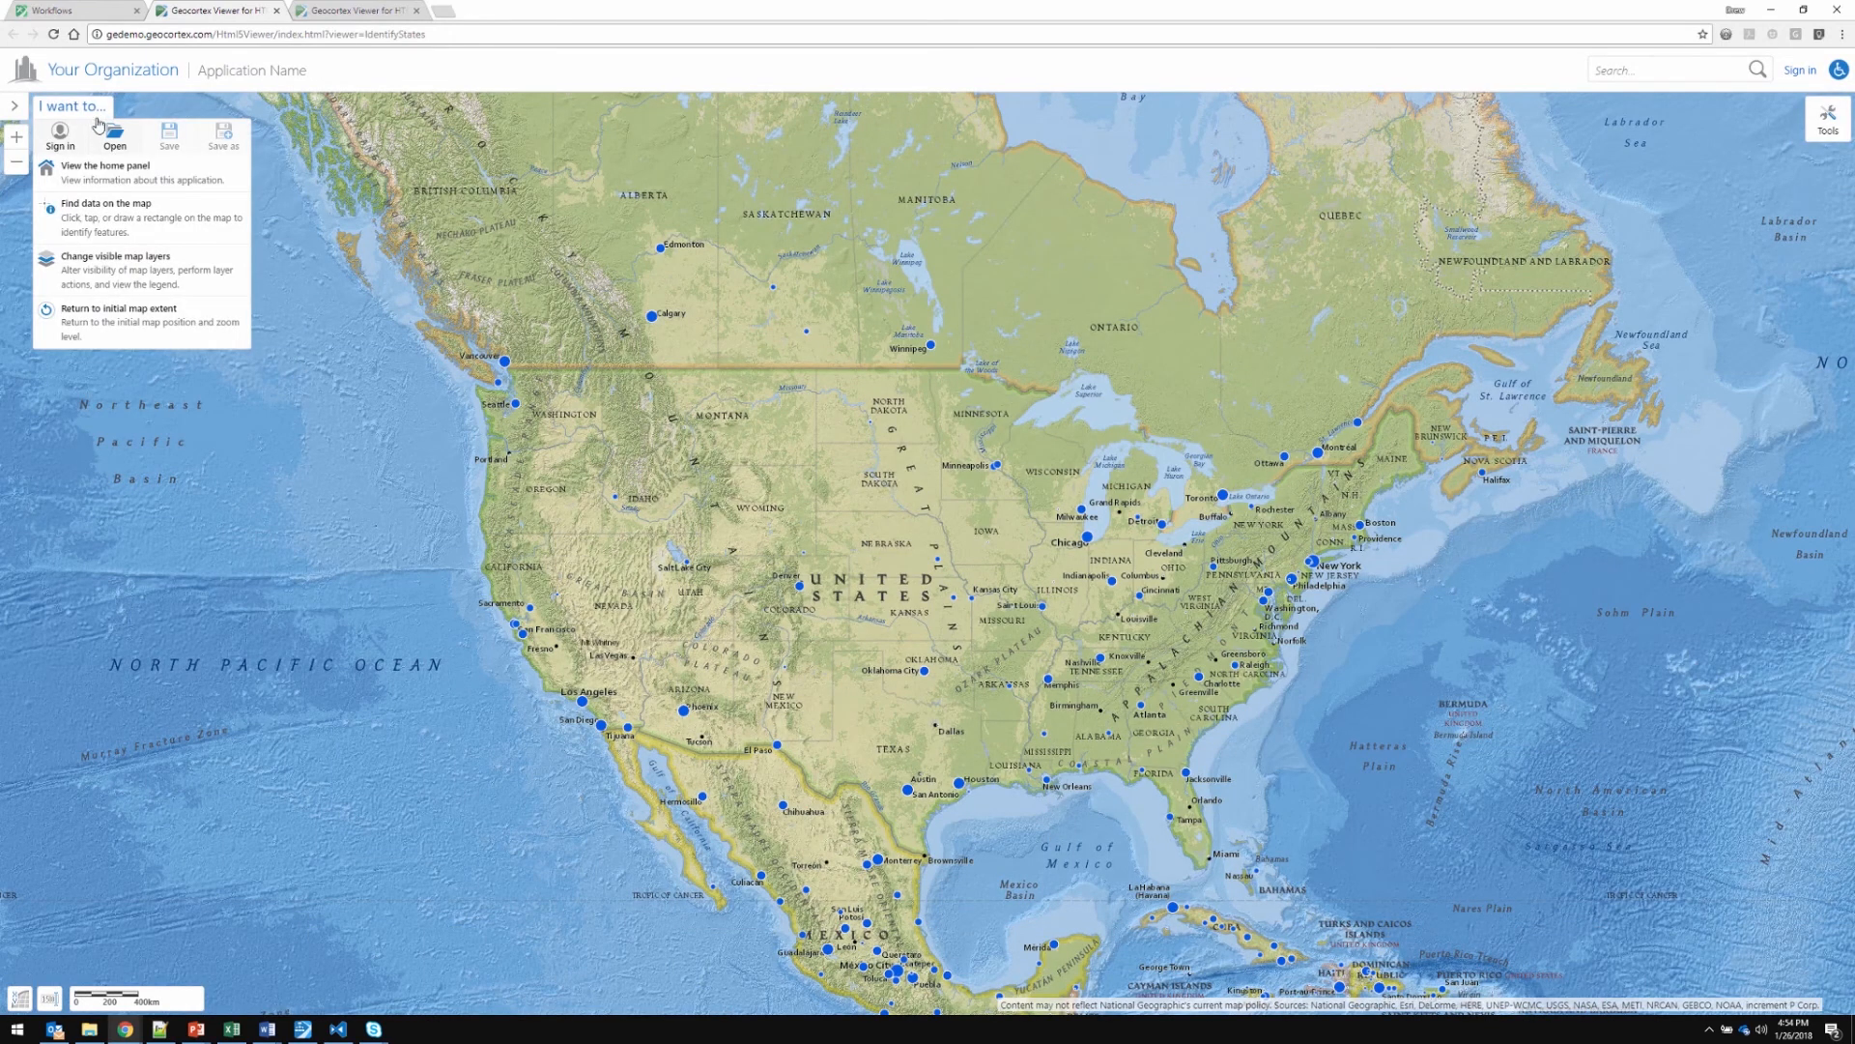
click(111, 224)
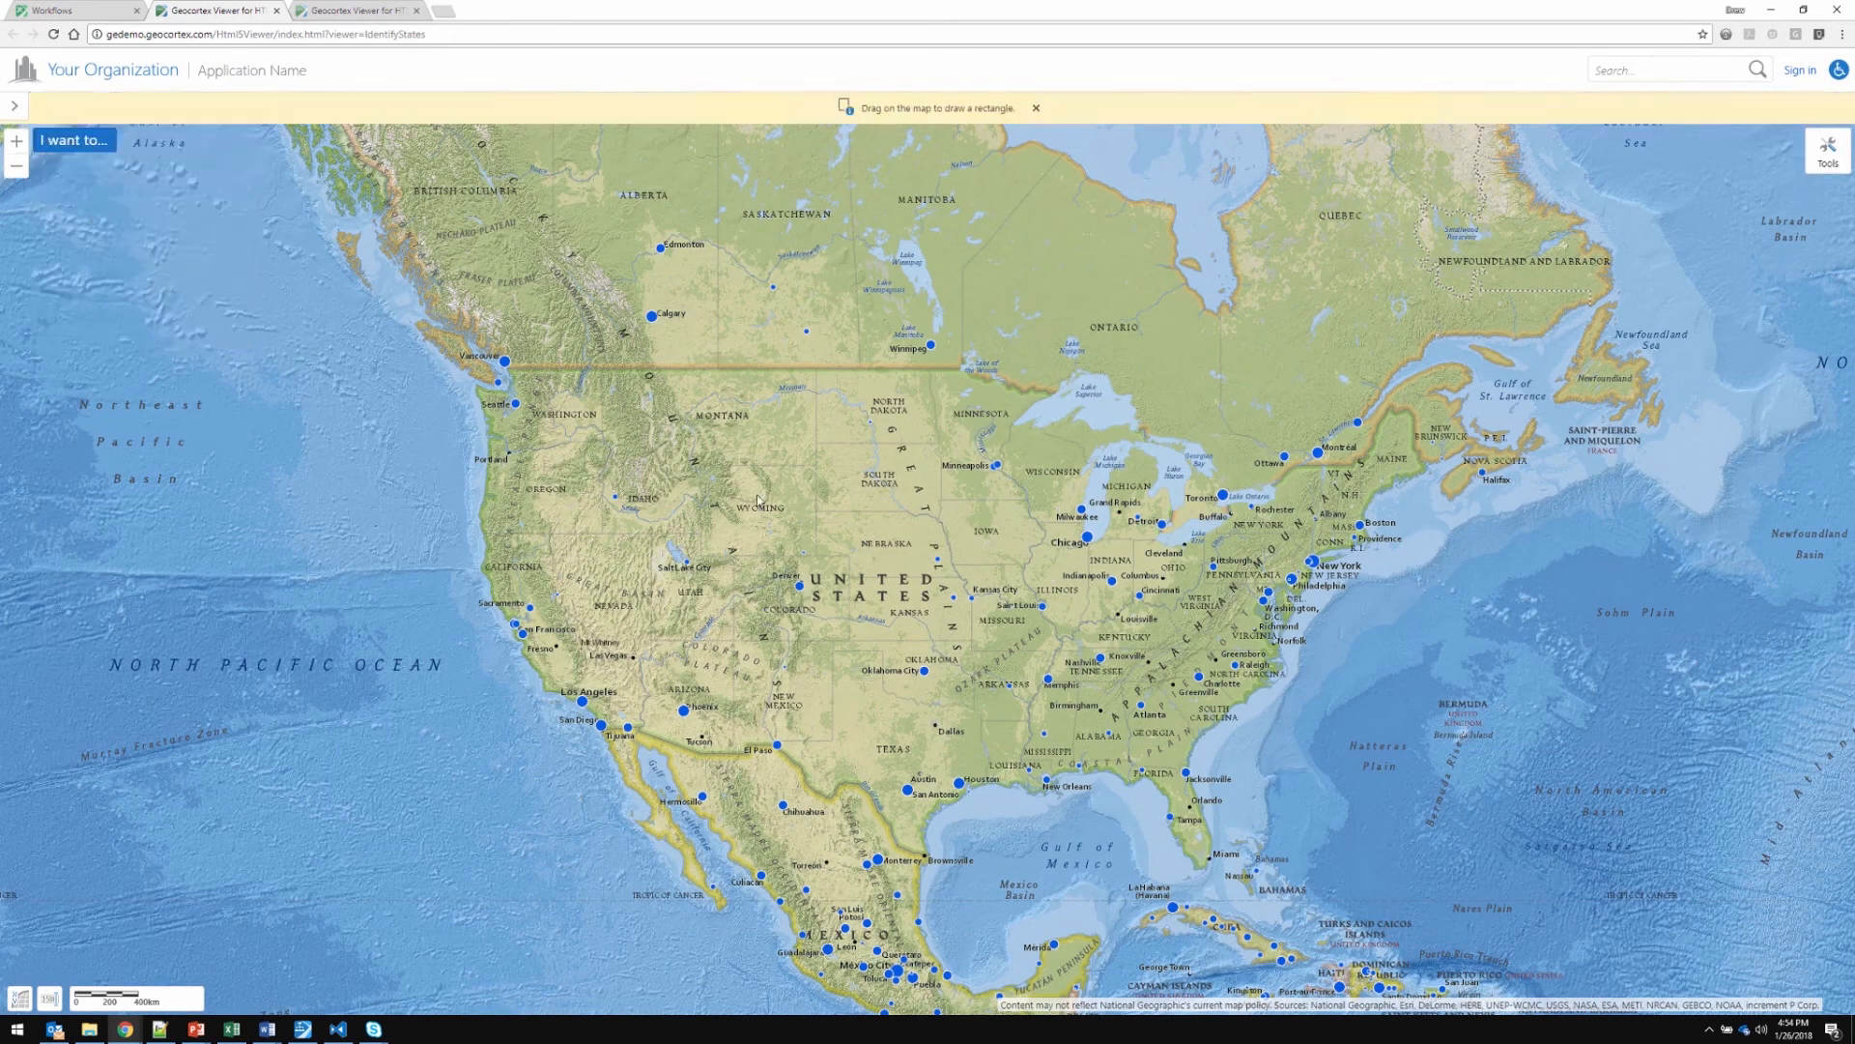
drag(547, 416, 878, 624)
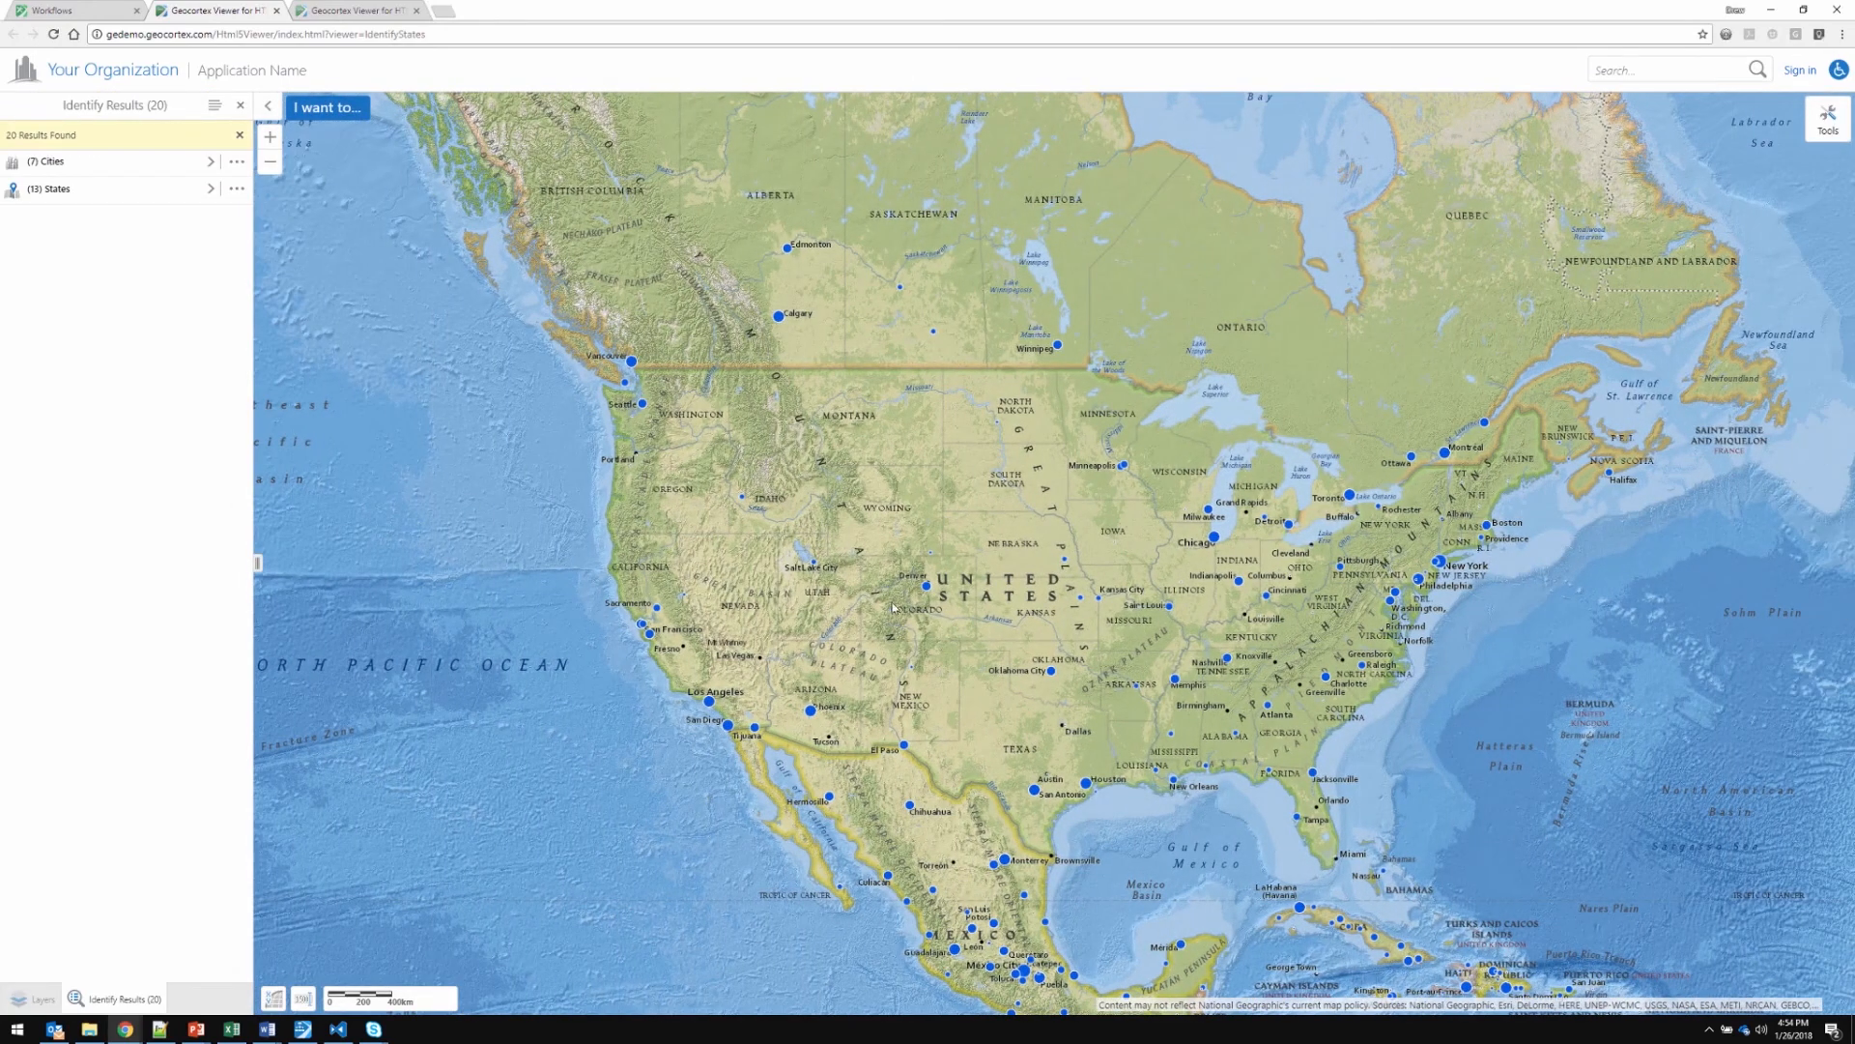
click(107, 193)
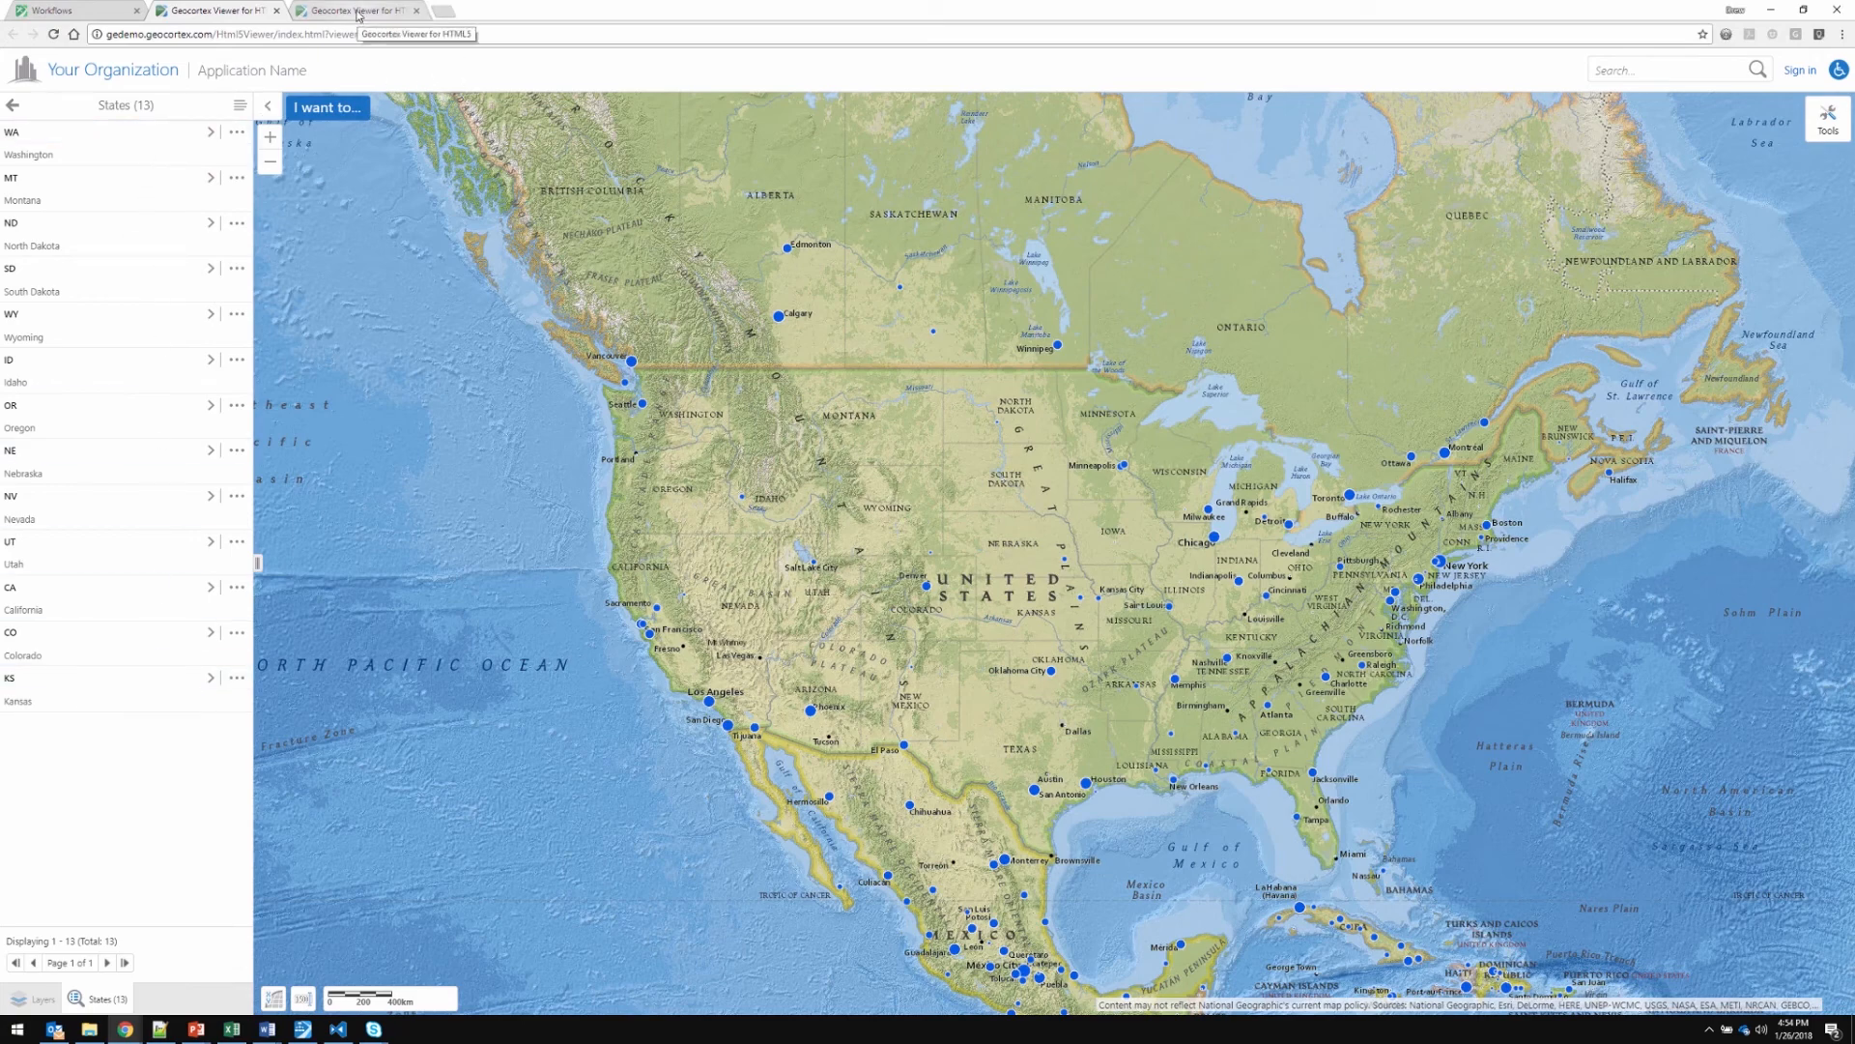
In the second viewer, find data within a rectangle over San Francisco International Airport and look through the Twitter results
click(358, 12)
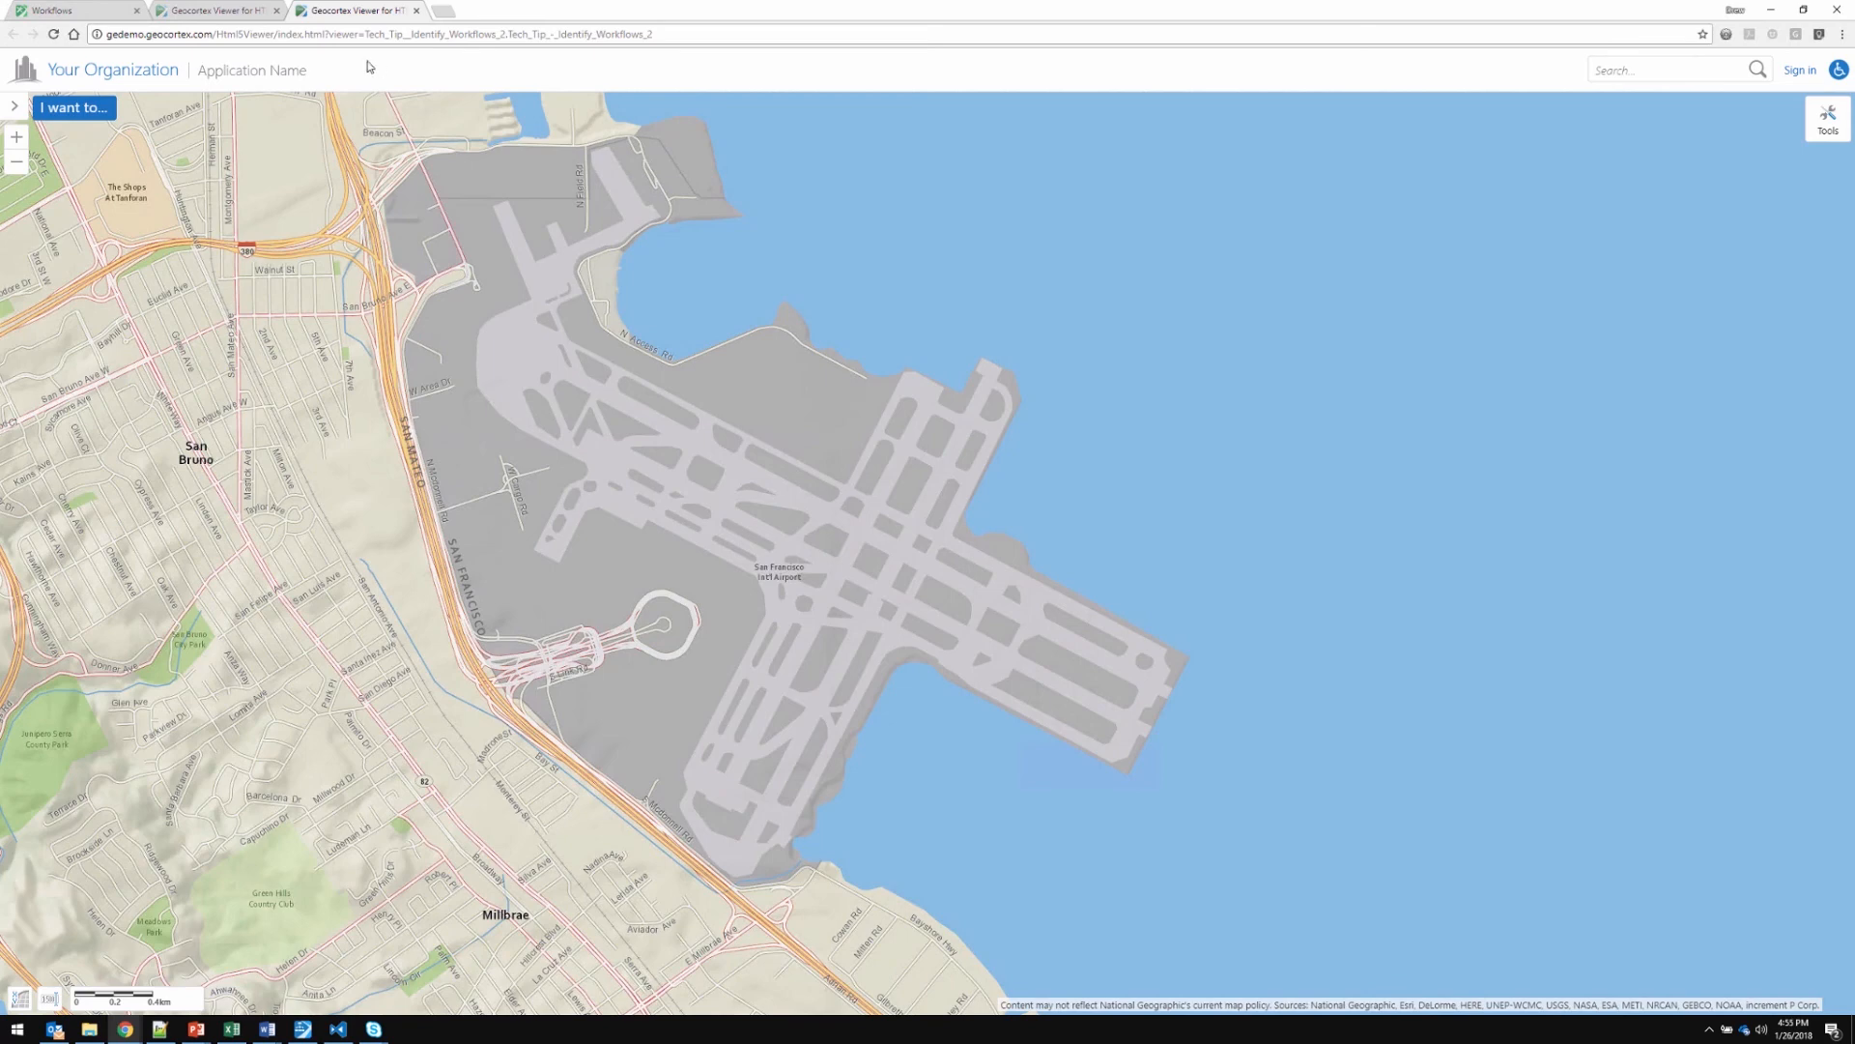
click(71, 112)
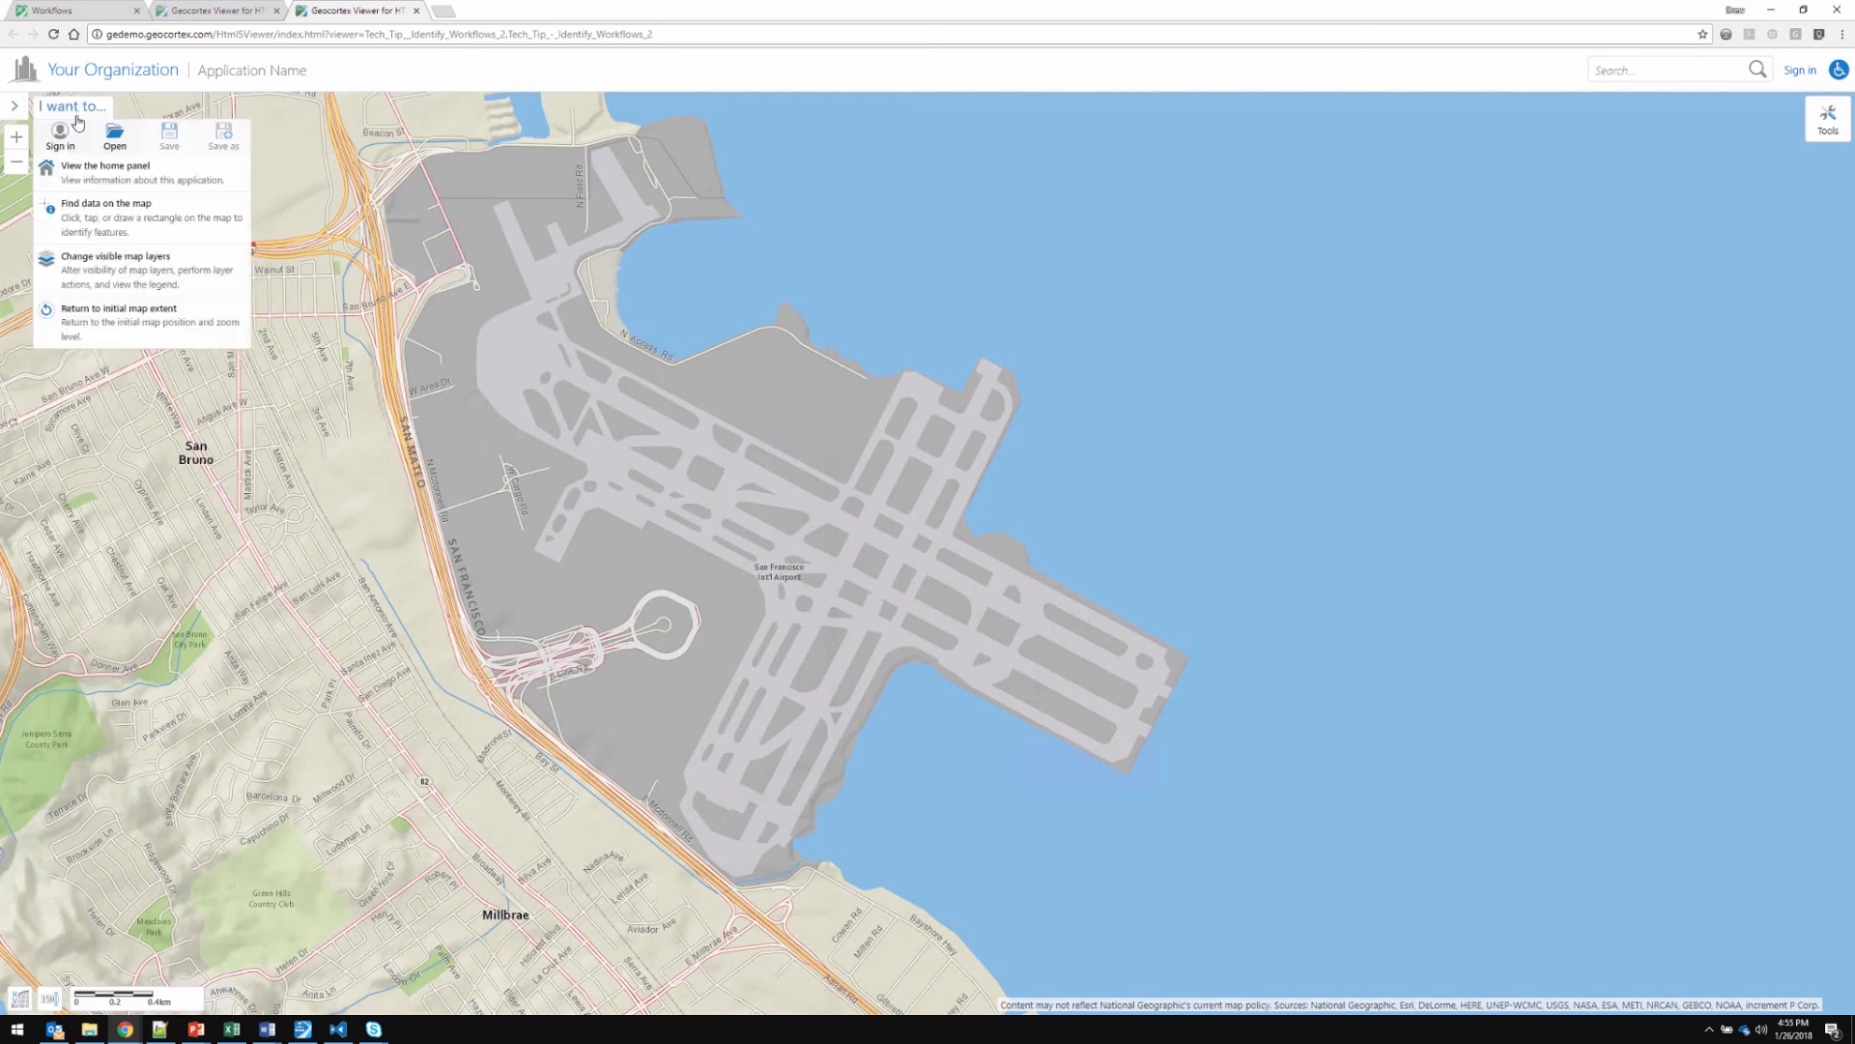
click(90, 218)
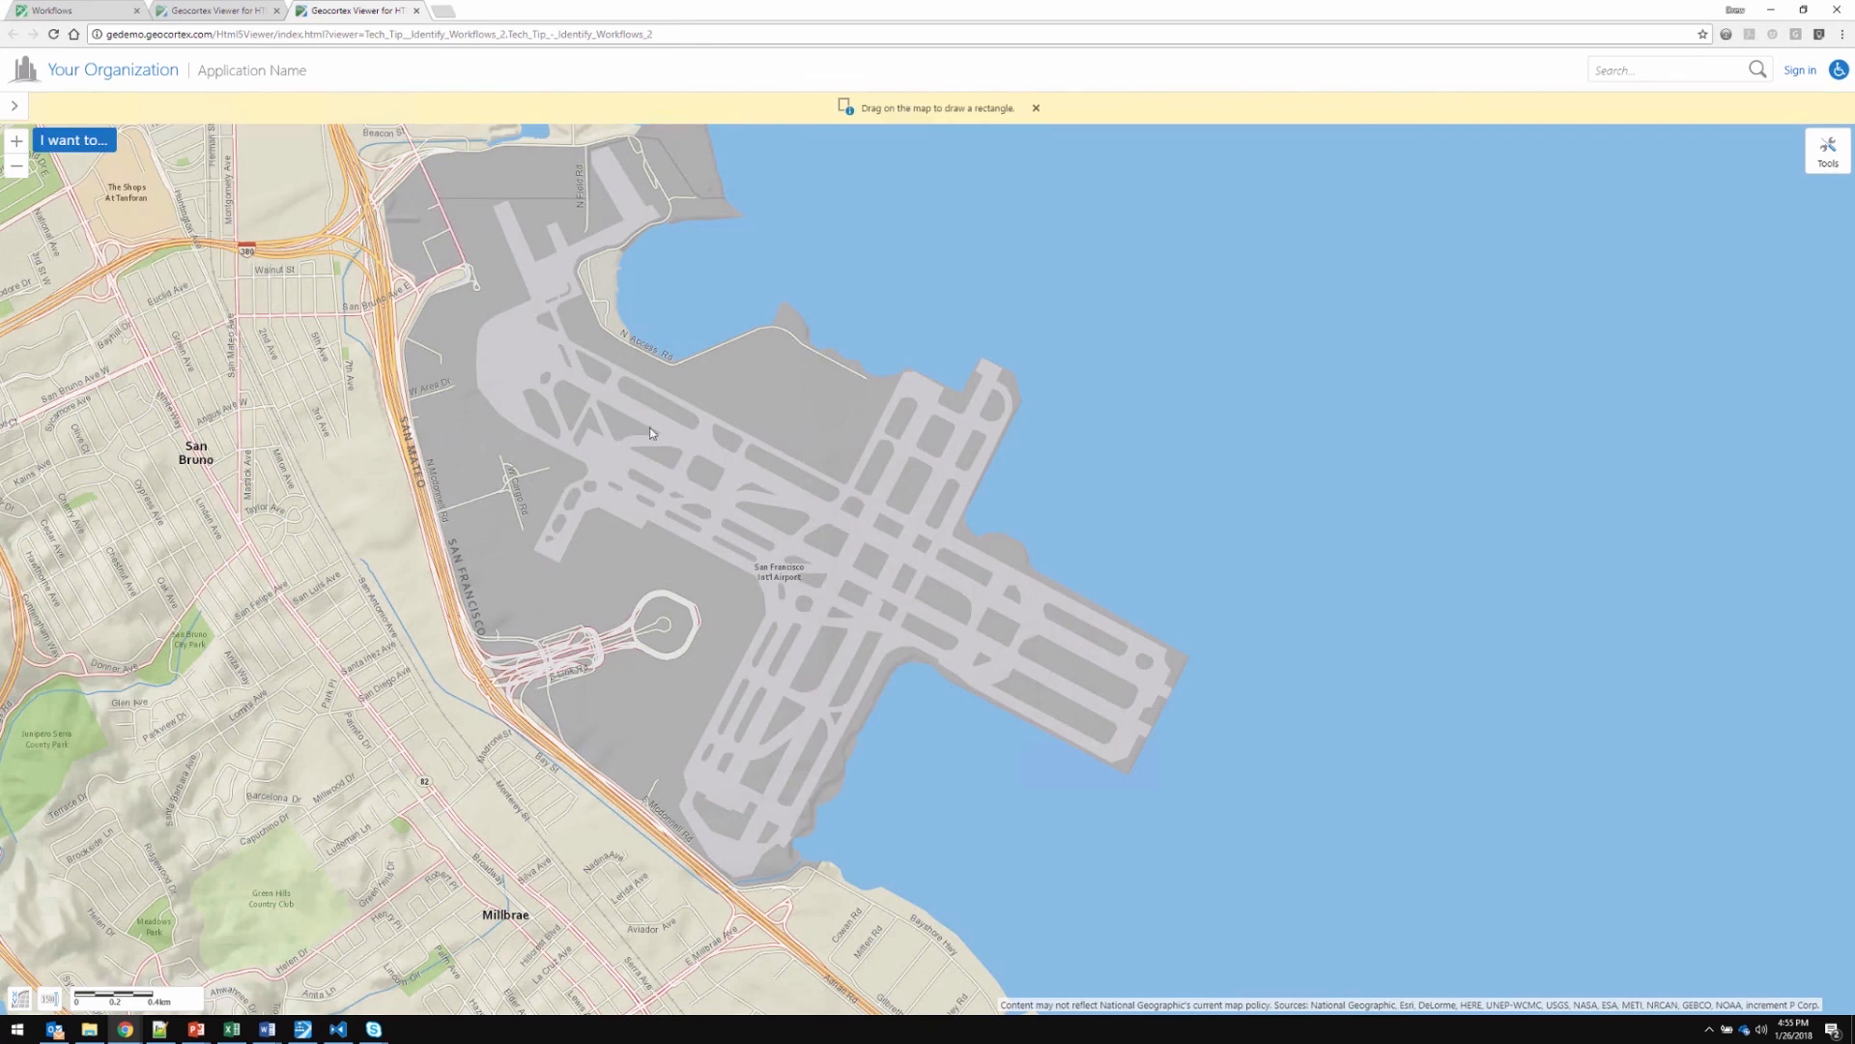
drag(624, 416, 1175, 786)
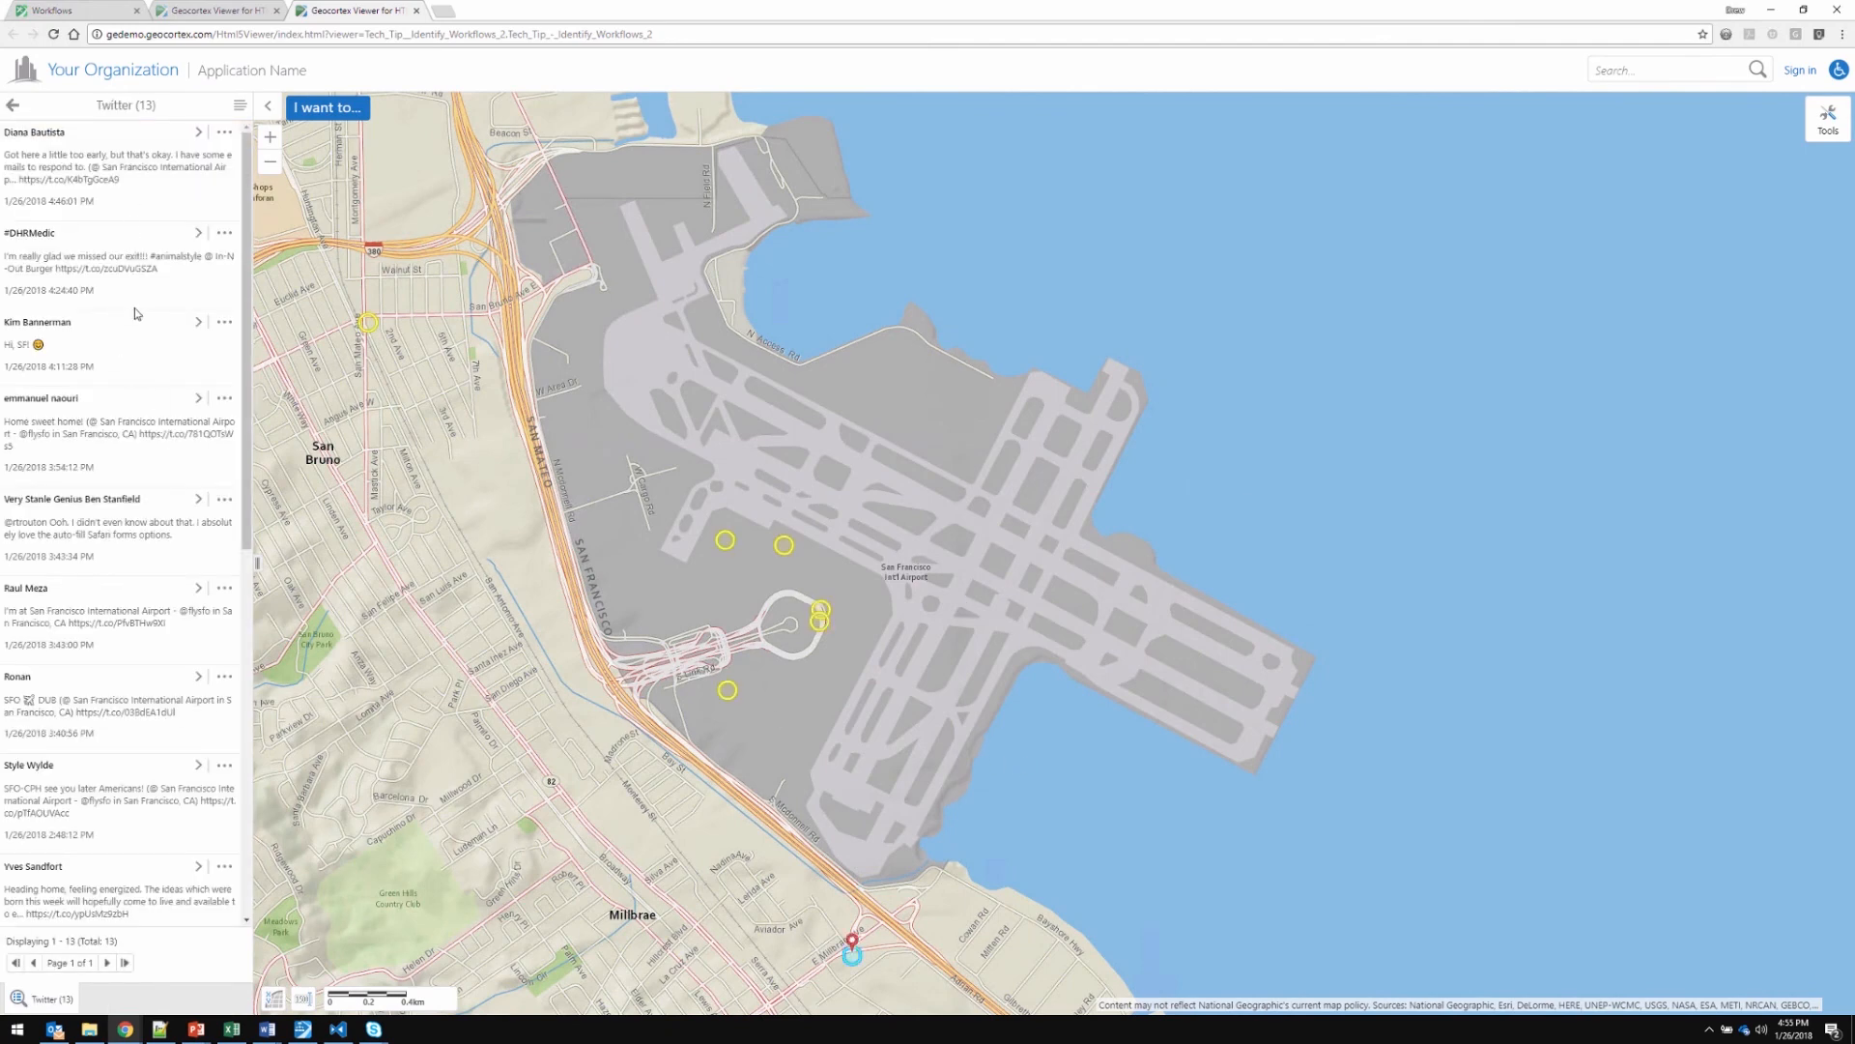
scroll(143, 430, down, 7)
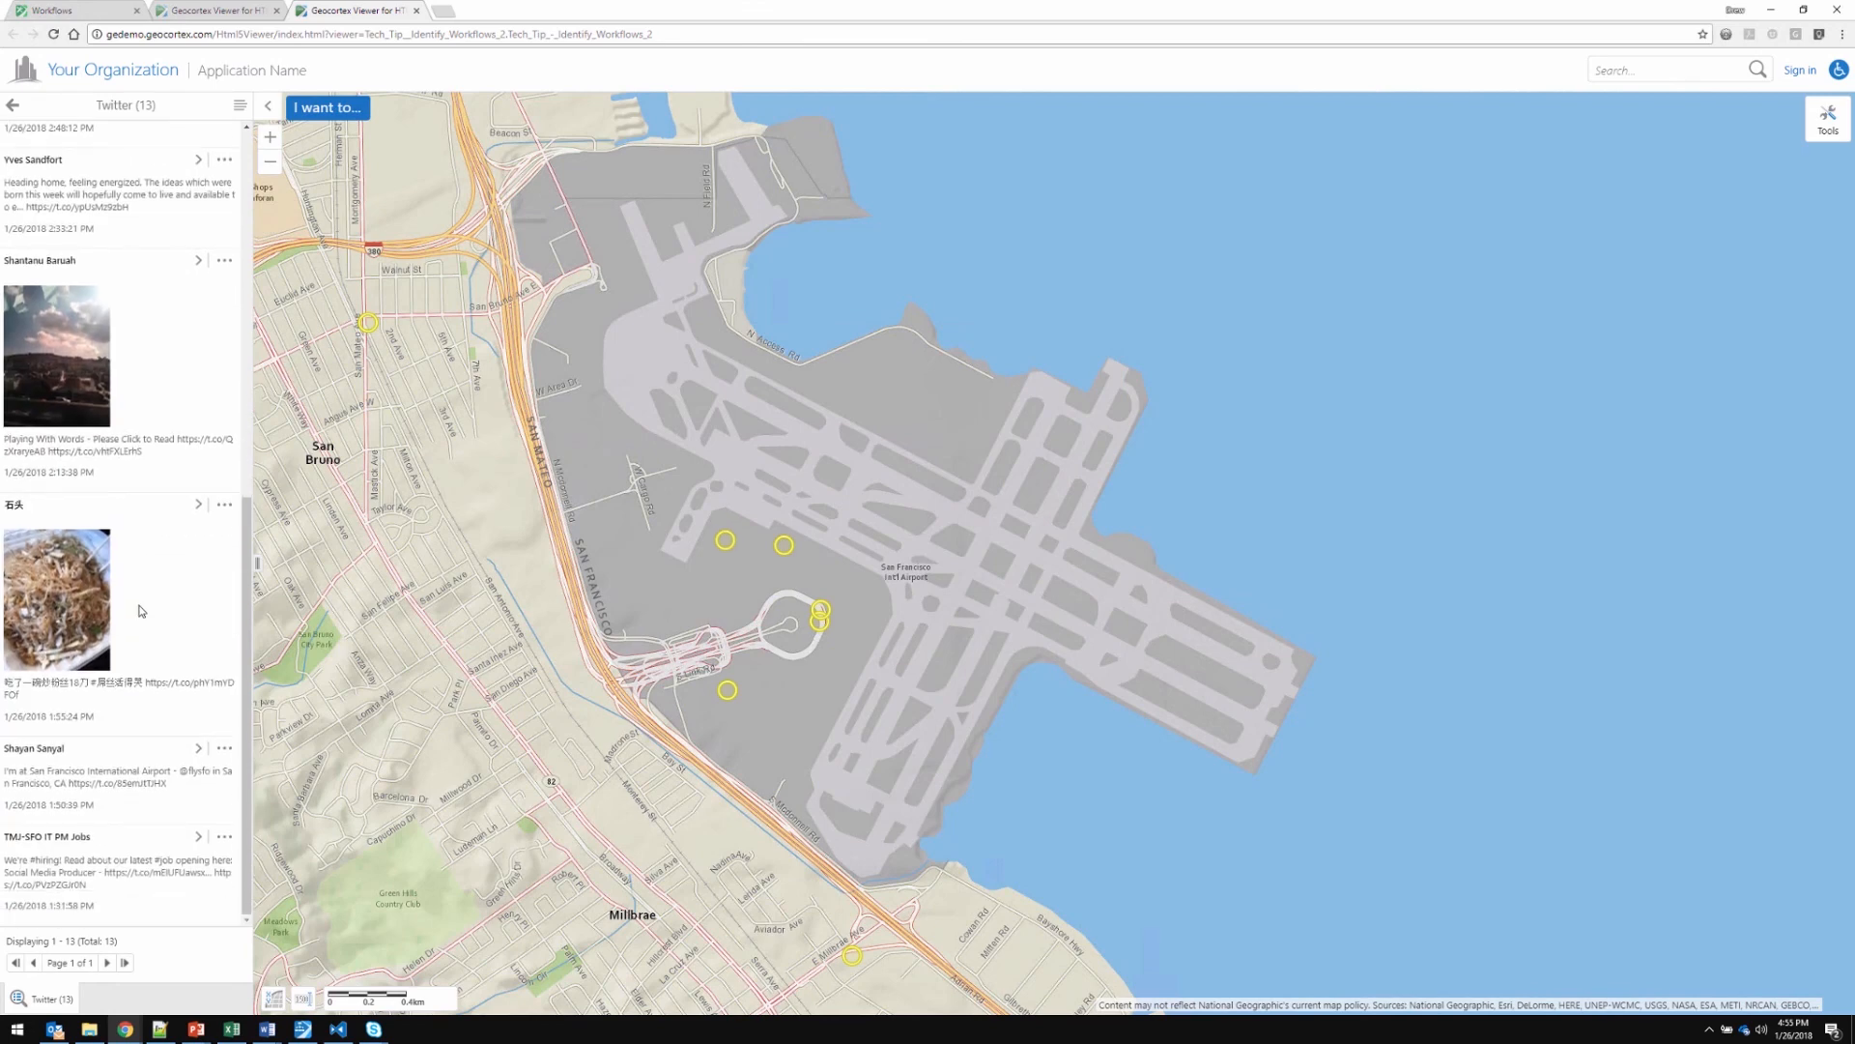